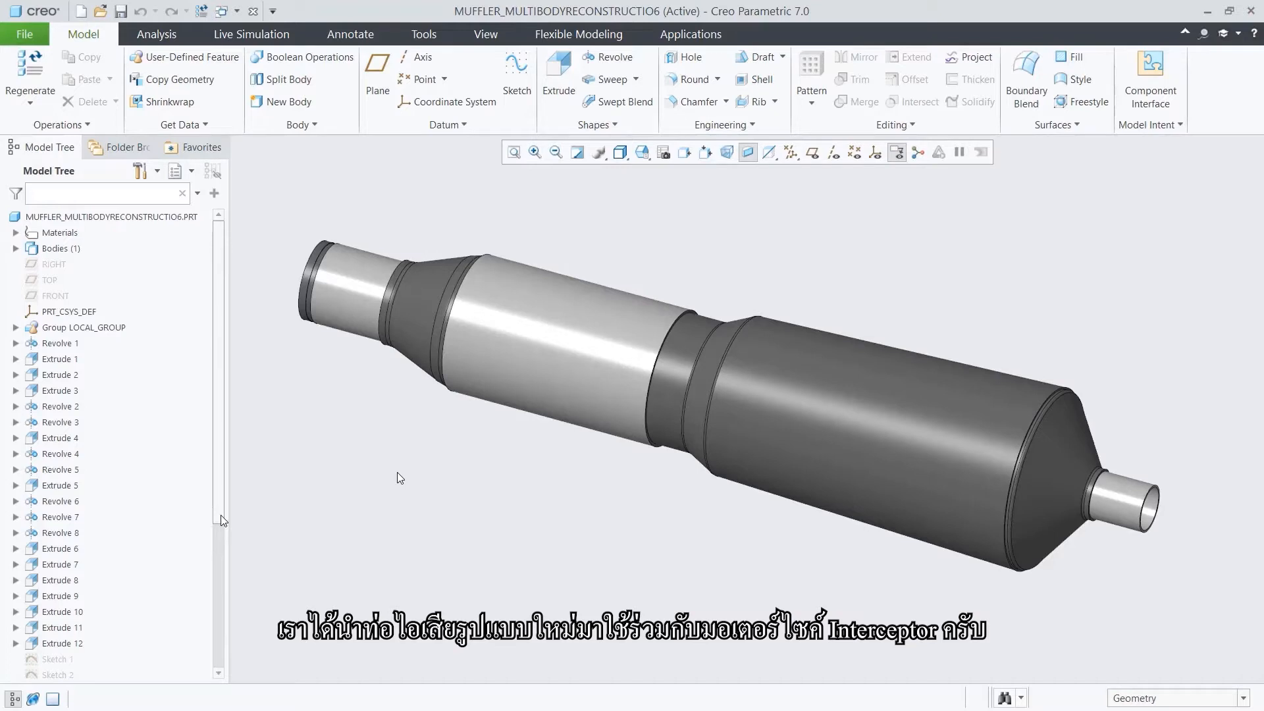
# - Activate the saved cross section XSEC0003 to cut the muffler open and show its internal chambers
pyautogui.scroll(-5, 221, 546)
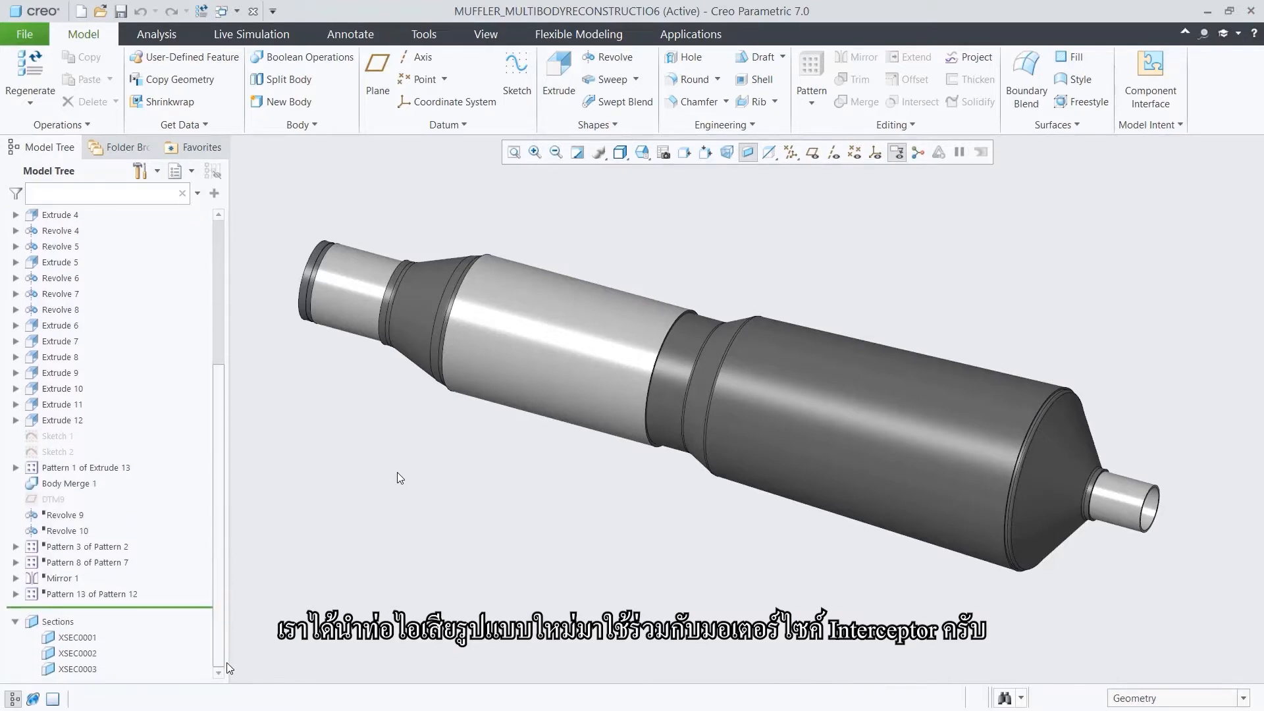
pyautogui.click(78, 670)
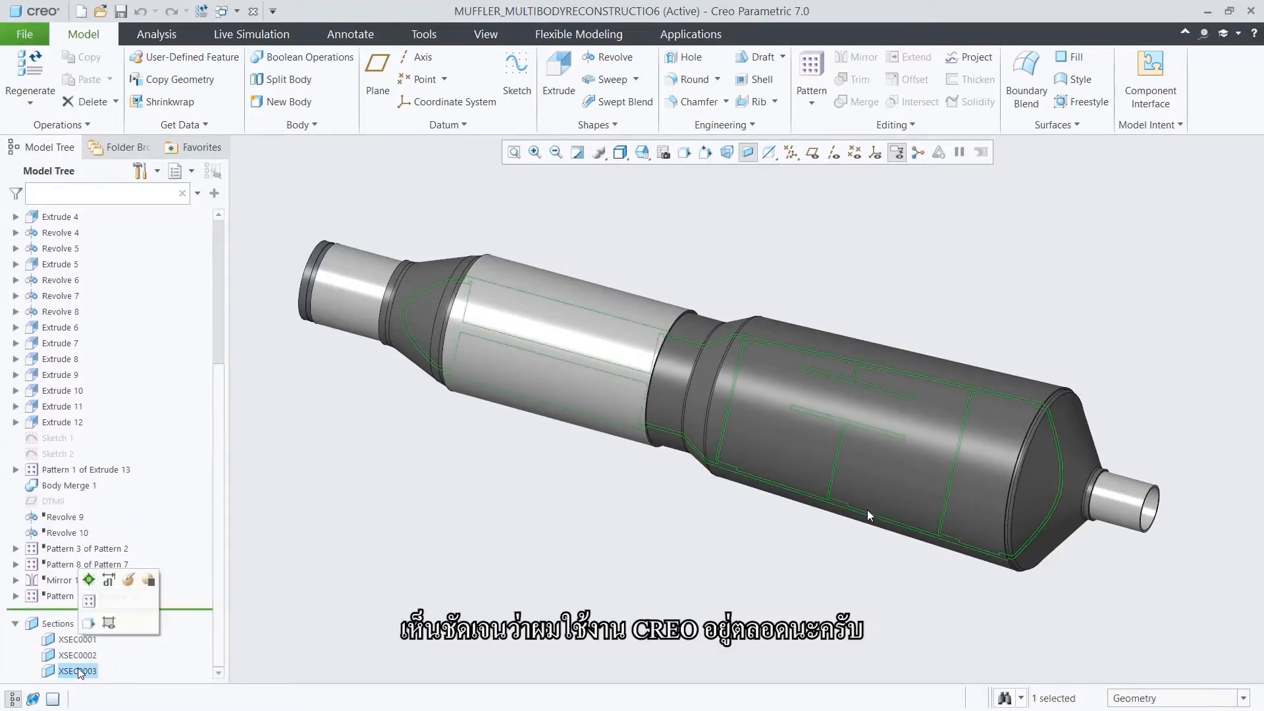
pyautogui.click(89, 602)
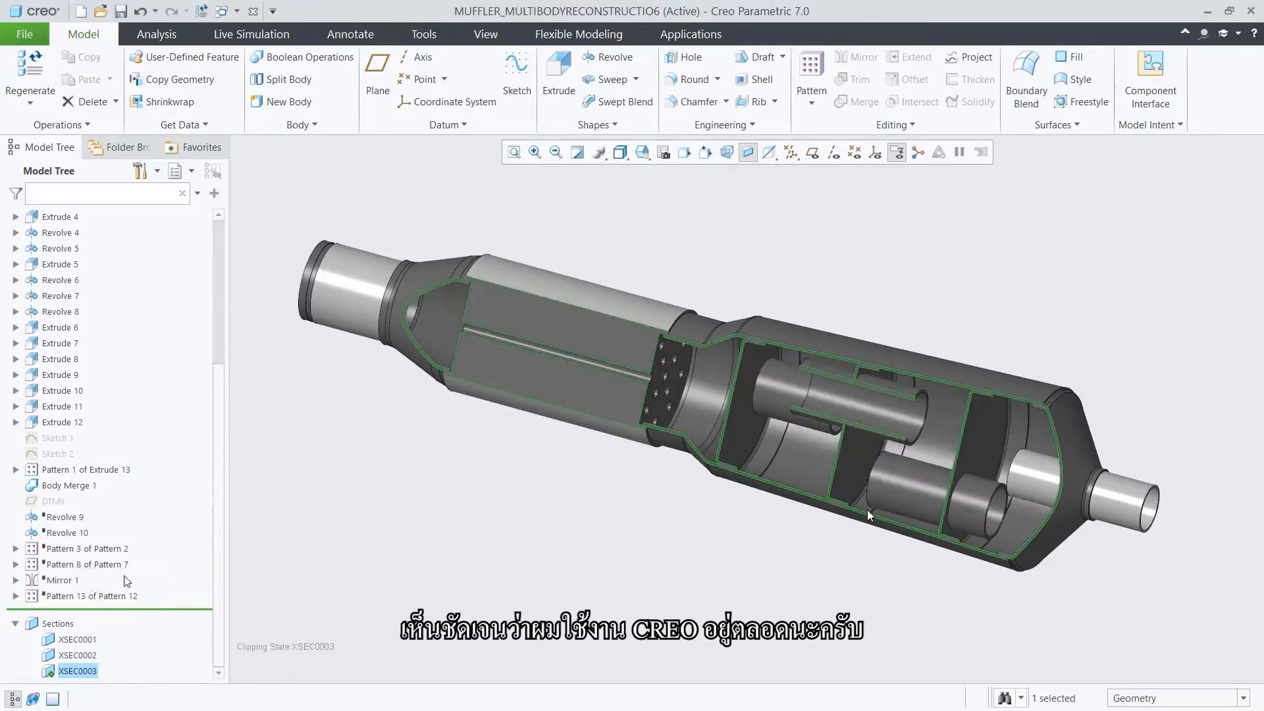
pyautogui.click(383, 555)
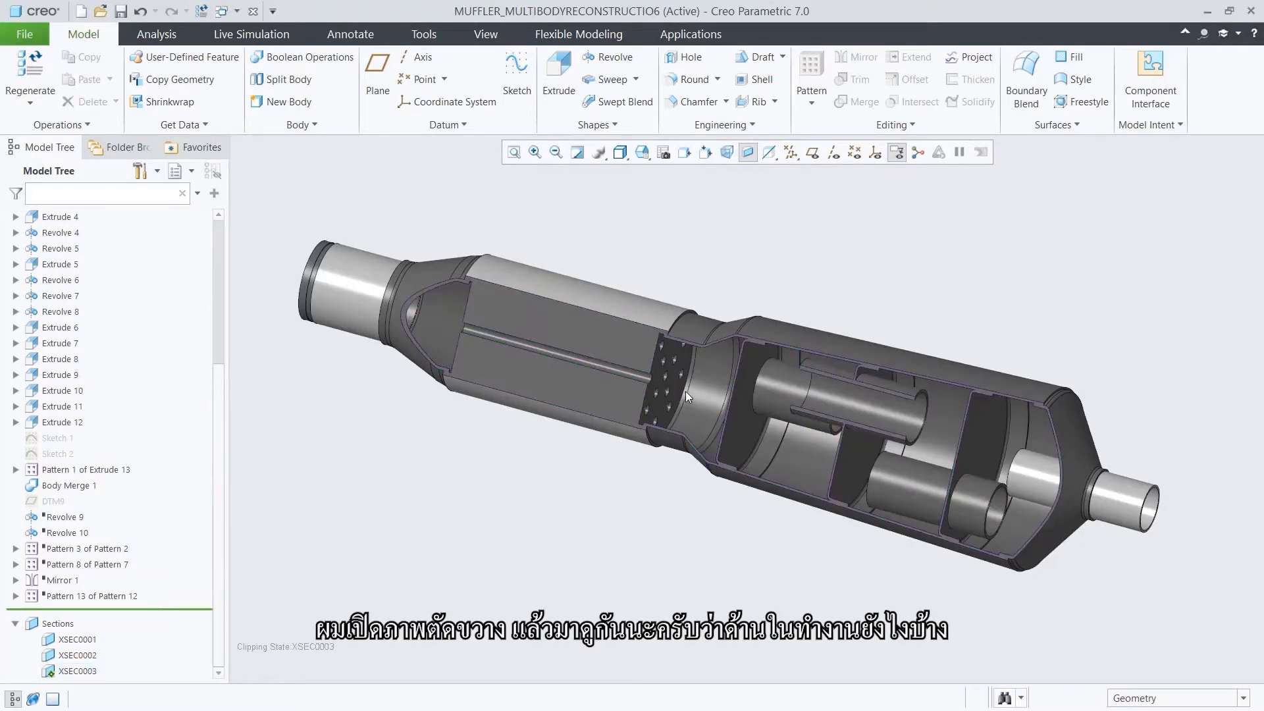
pyautogui.moveTo(685, 391)
pyautogui.mouseDown(button='middle')
pyautogui.moveTo(719, 366)
pyautogui.moveTo(707, 402)
pyautogui.mouseUp(button='middle')
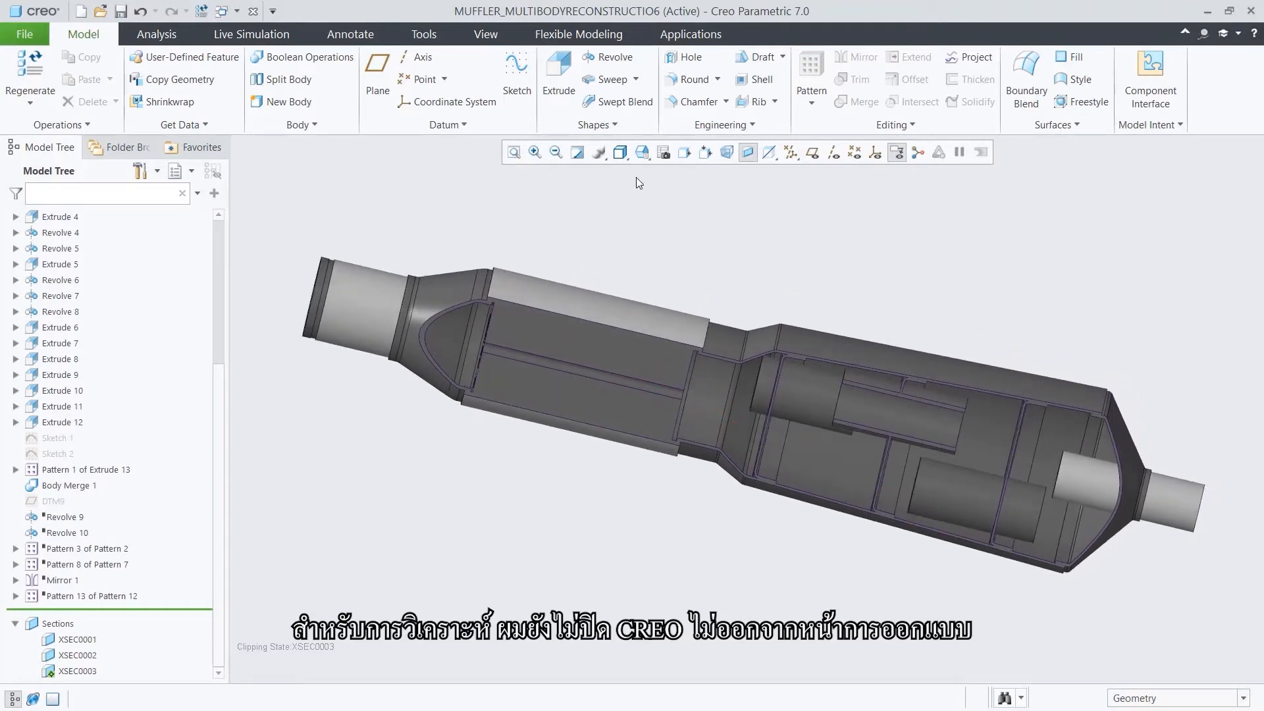
pyautogui.click(642, 152)
pyautogui.click(661, 200)
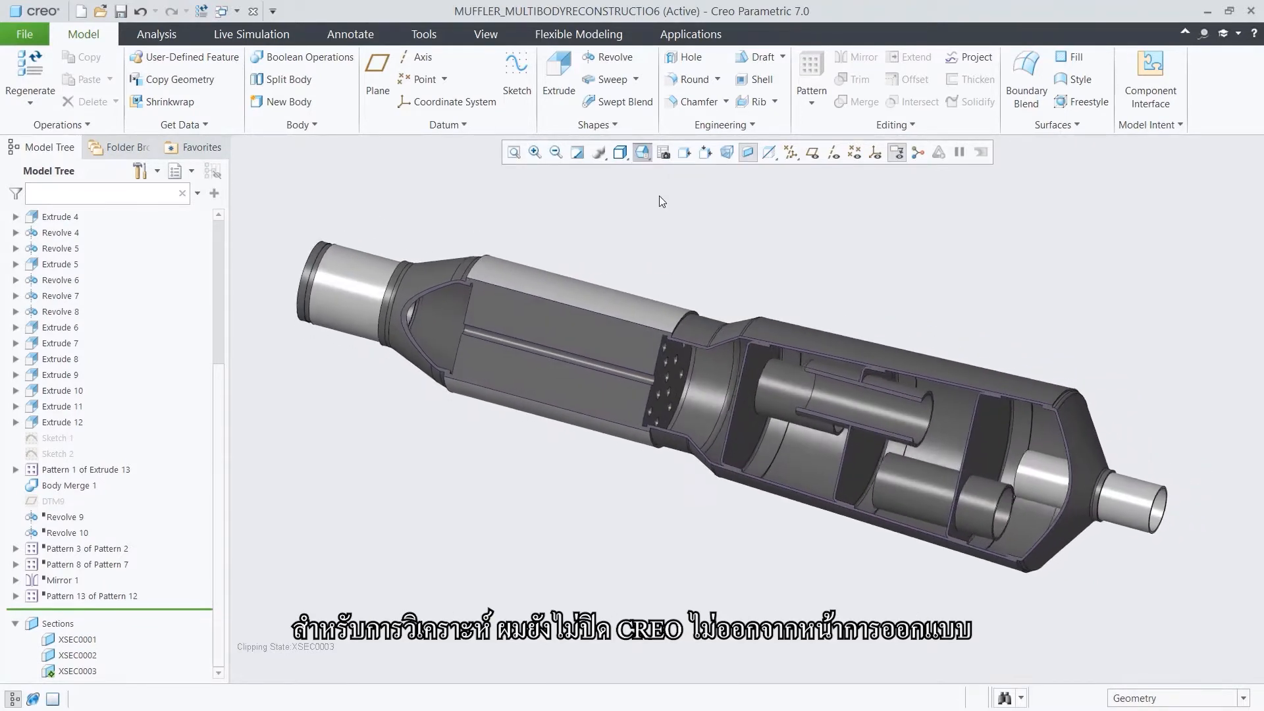
# - Add a fluid simulation study to the muffler and expand it in the simulation tree
pyautogui.click(262, 34)
pyautogui.click(61, 102)
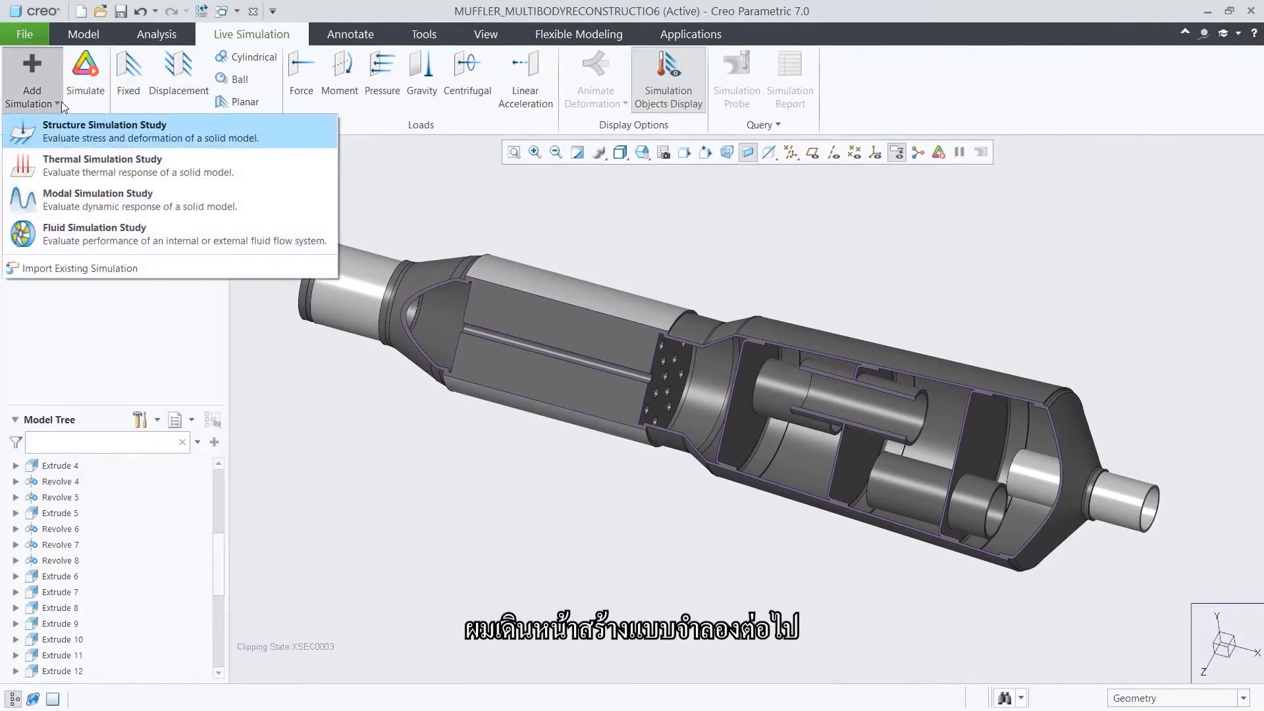
pyautogui.click(87, 233)
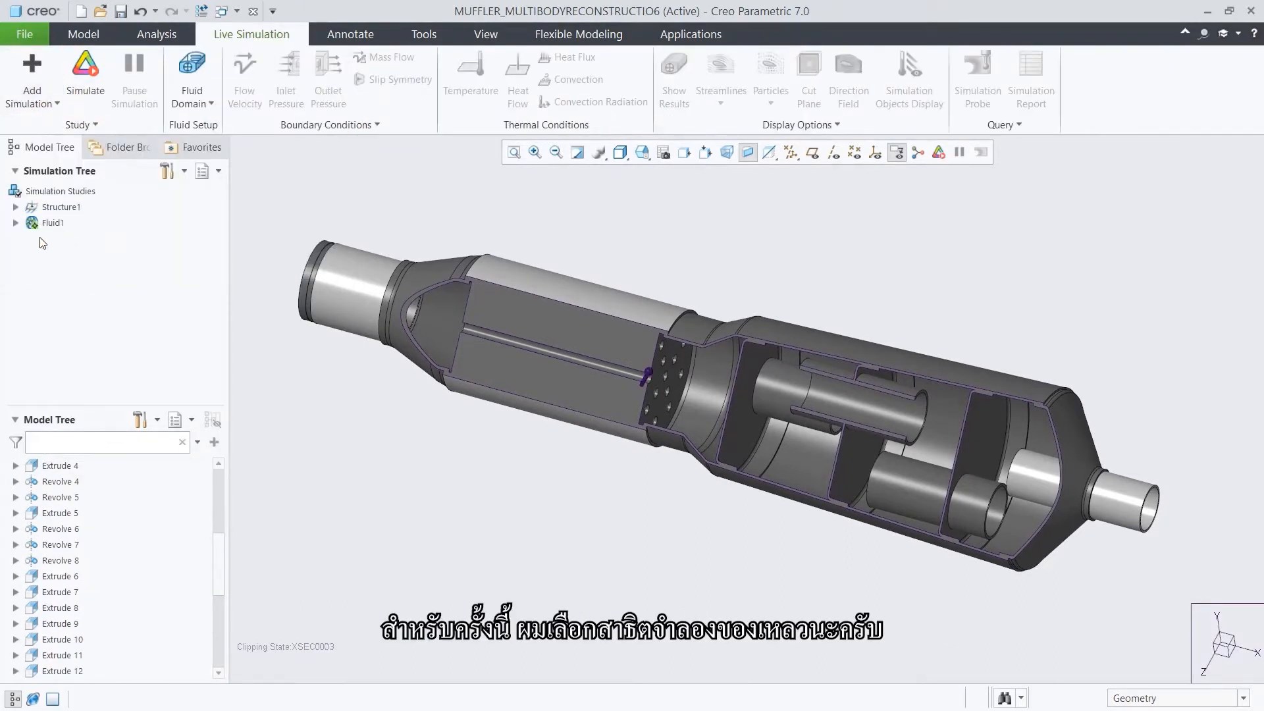
pyautogui.click(16, 224)
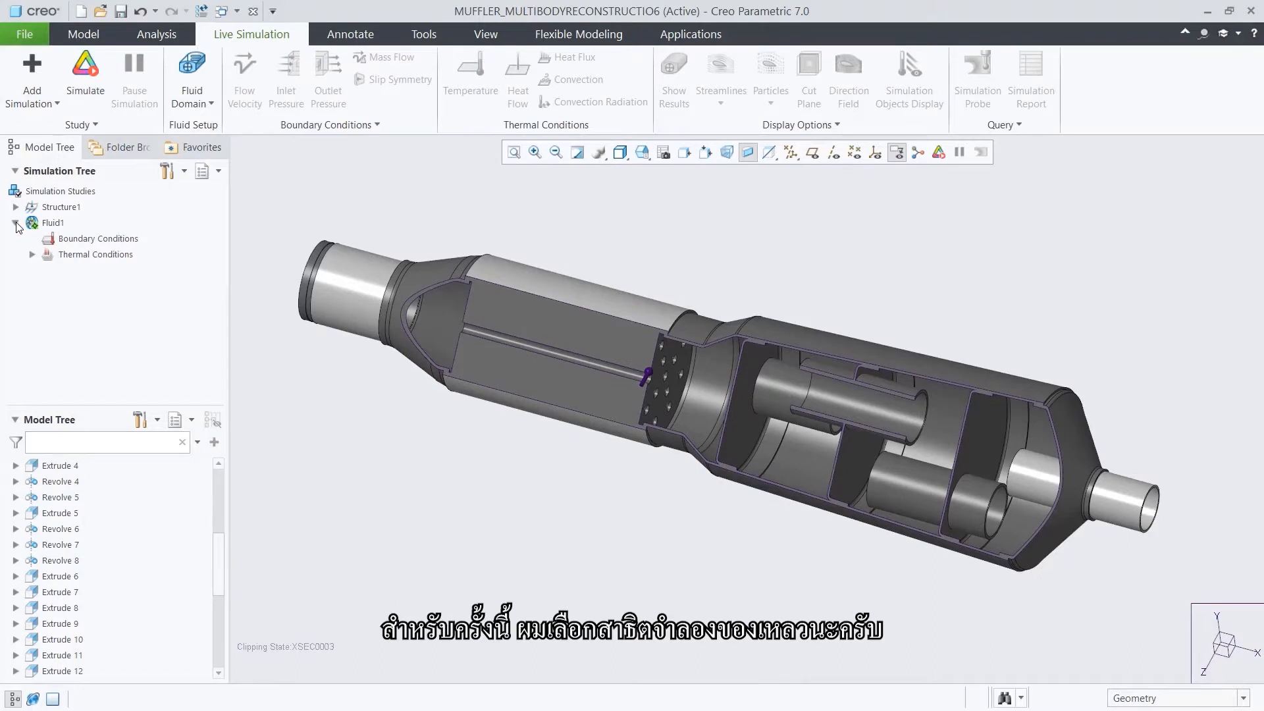
# - Start an internal volume fluid domain with the inlet pipe's outer end ring as the first bounding surface
pyautogui.click(206, 104)
pyautogui.click(214, 141)
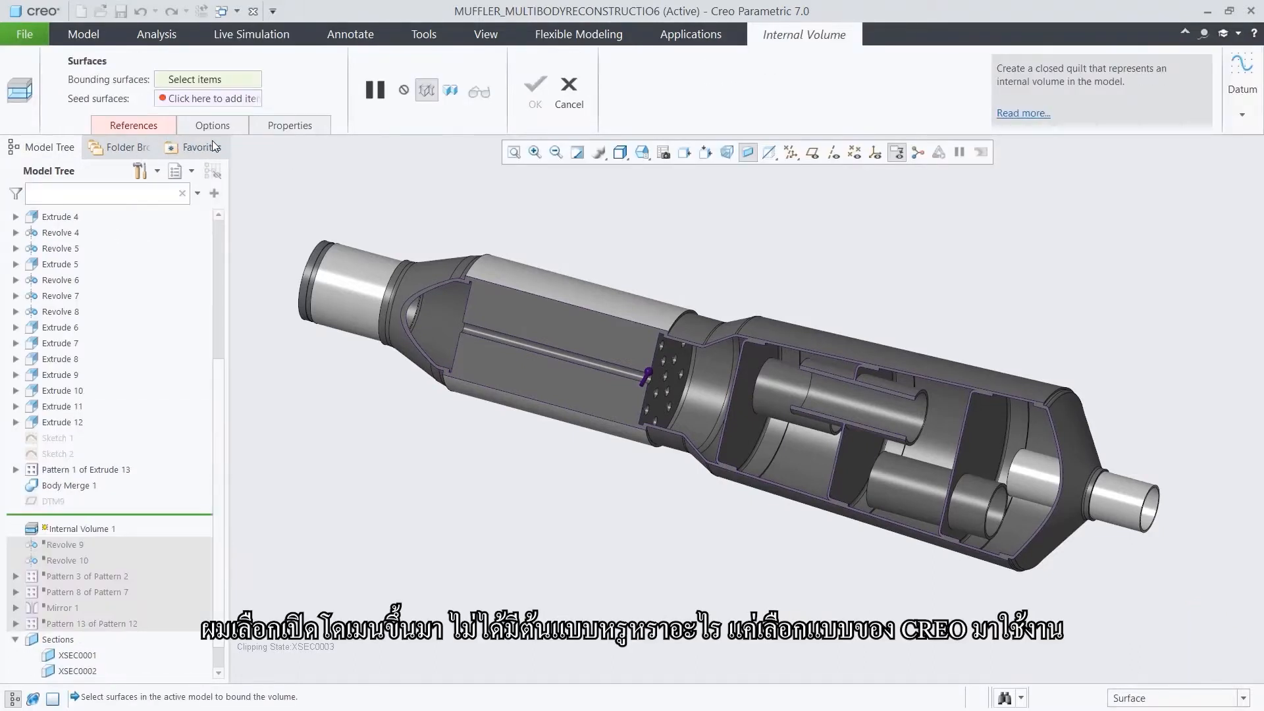
pyautogui.click(641, 153)
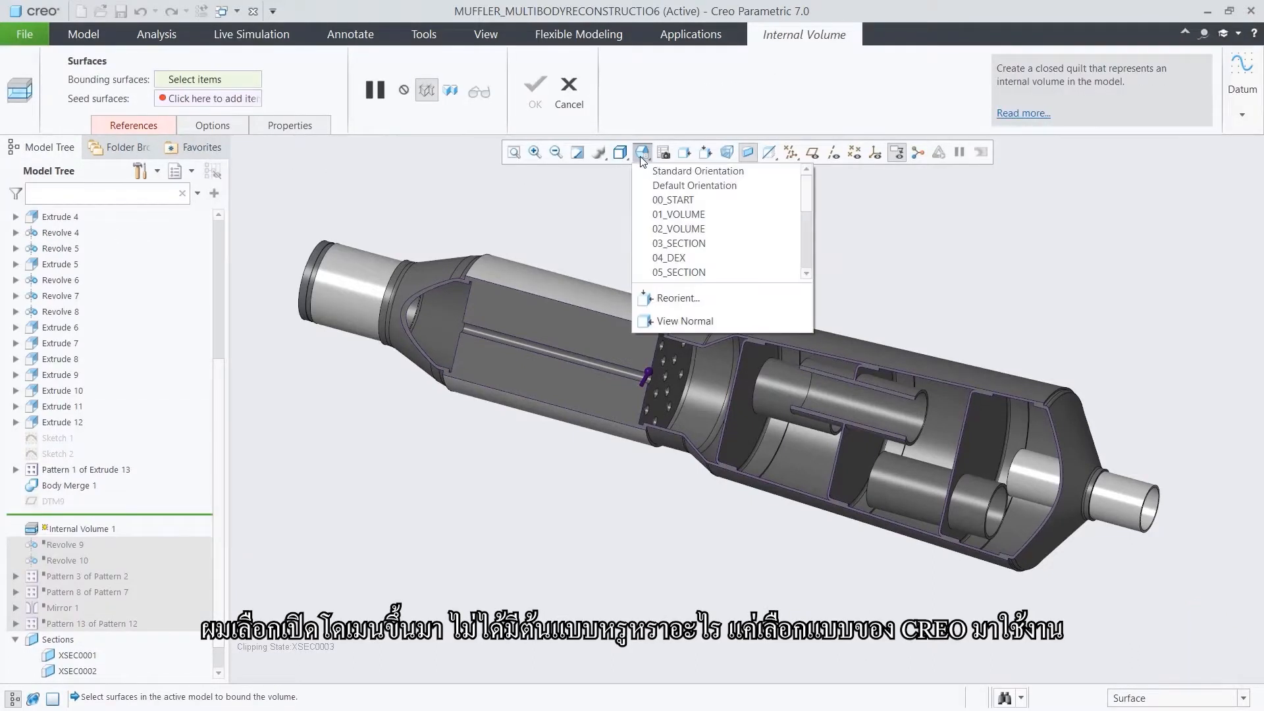
pyautogui.click(664, 215)
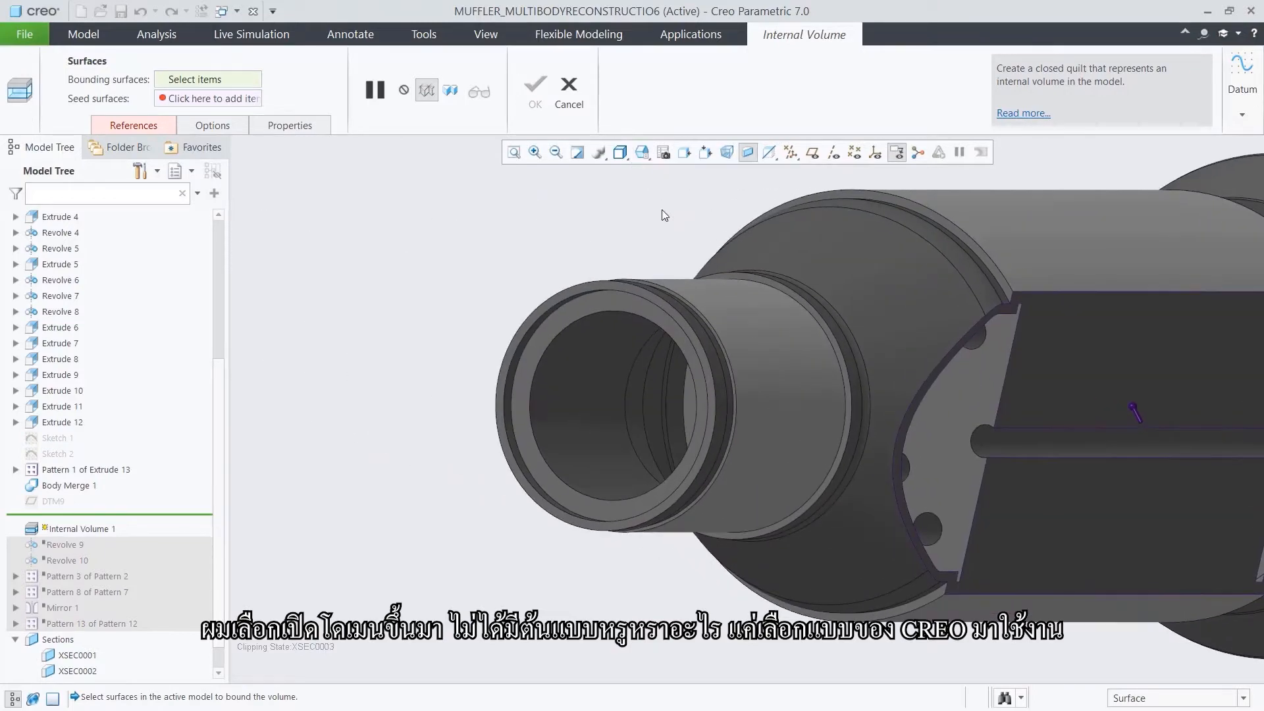
pyautogui.click(579, 285)
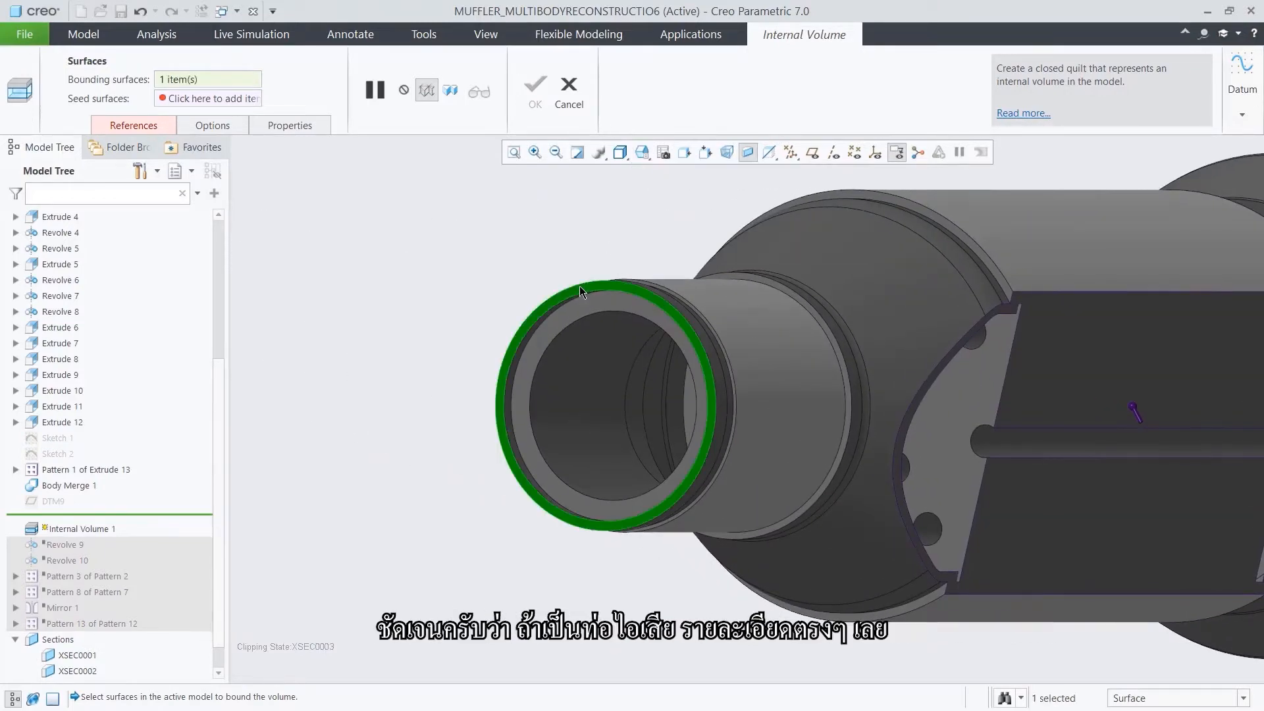
# - Add the outlet pipe's end ring as the second bounding surface and complete the internal volume
pyautogui.click(647, 157)
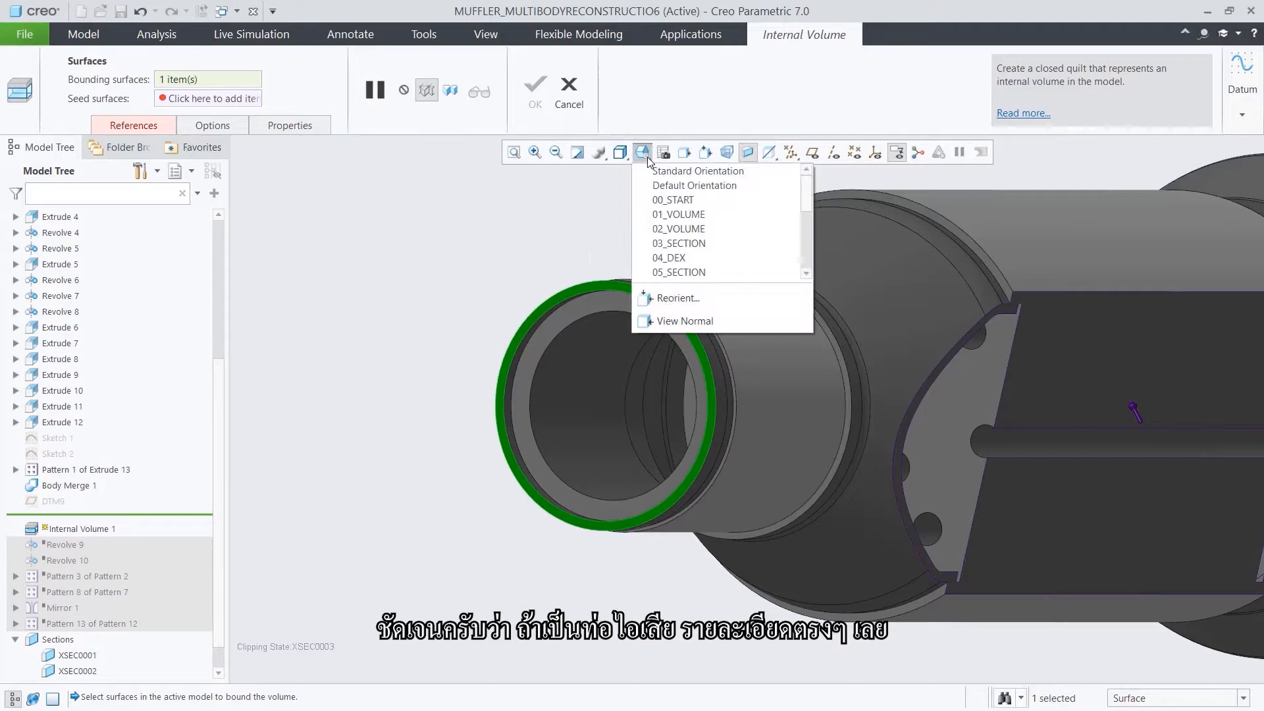
pyautogui.click(658, 225)
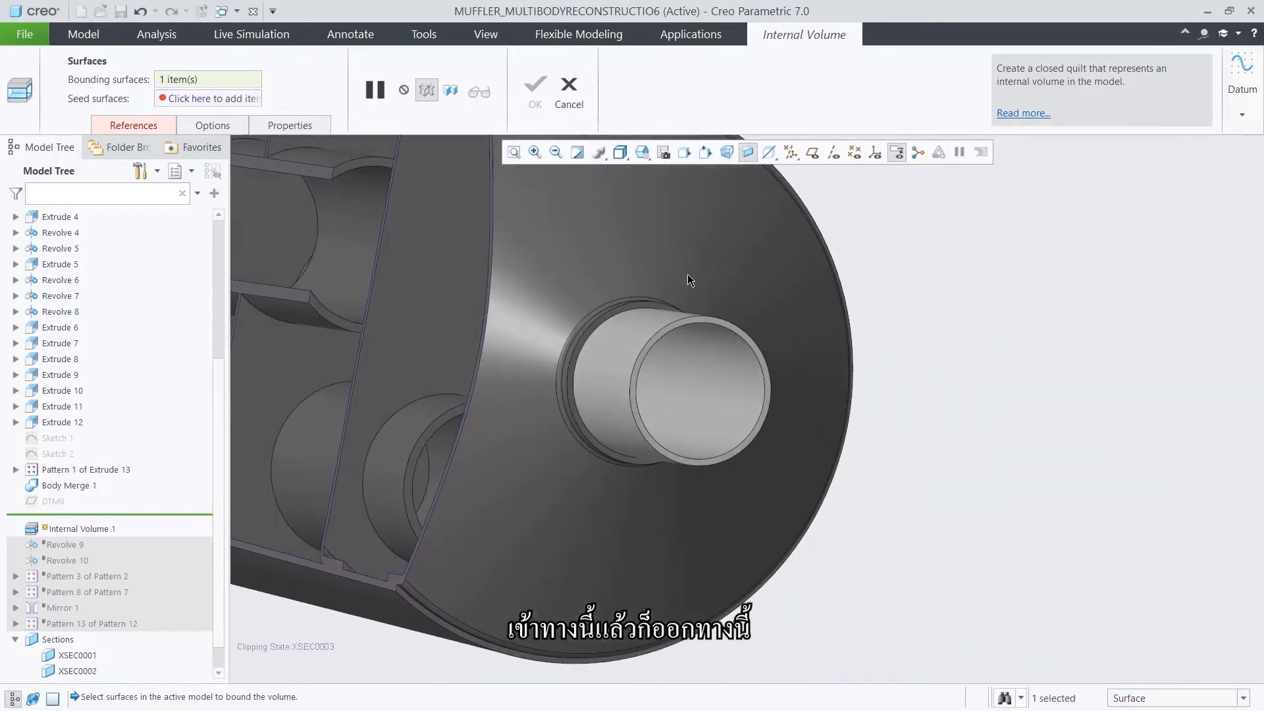
pyautogui.keyDown('ctrl'); pyautogui.click(709, 319); pyautogui.keyUp('ctrl')
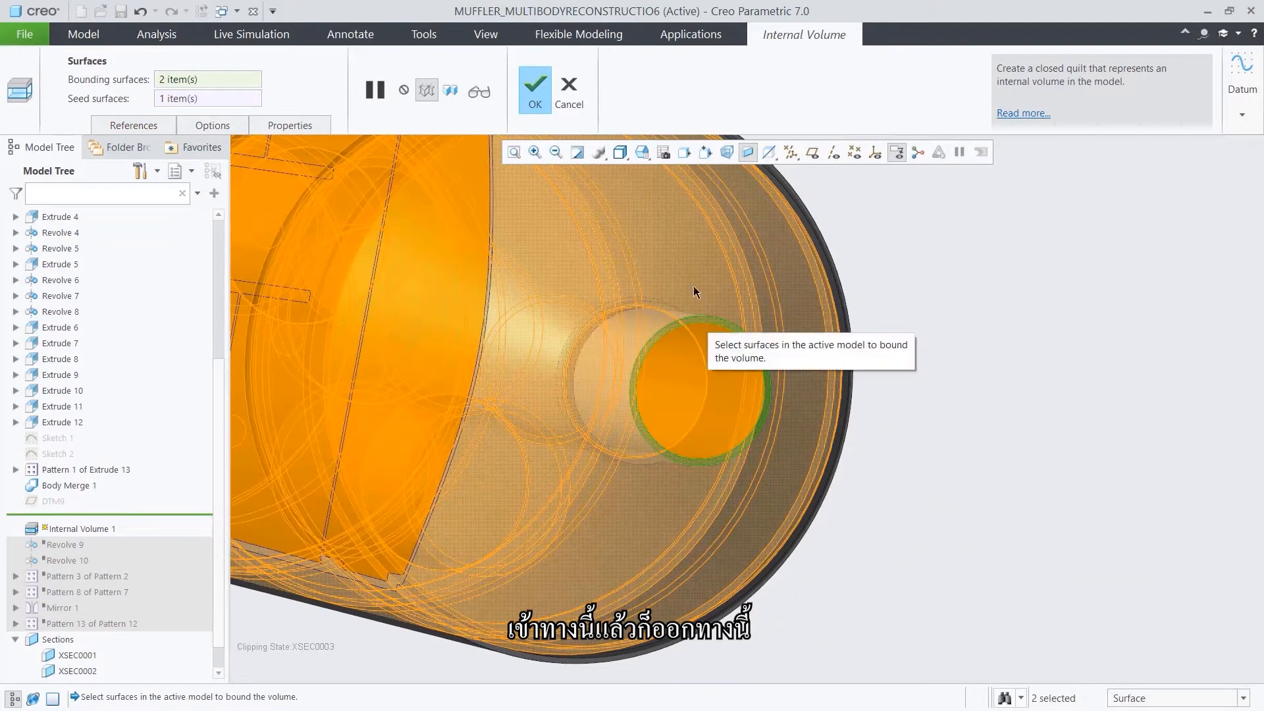
pyautogui.click(643, 152)
pyautogui.click(655, 189)
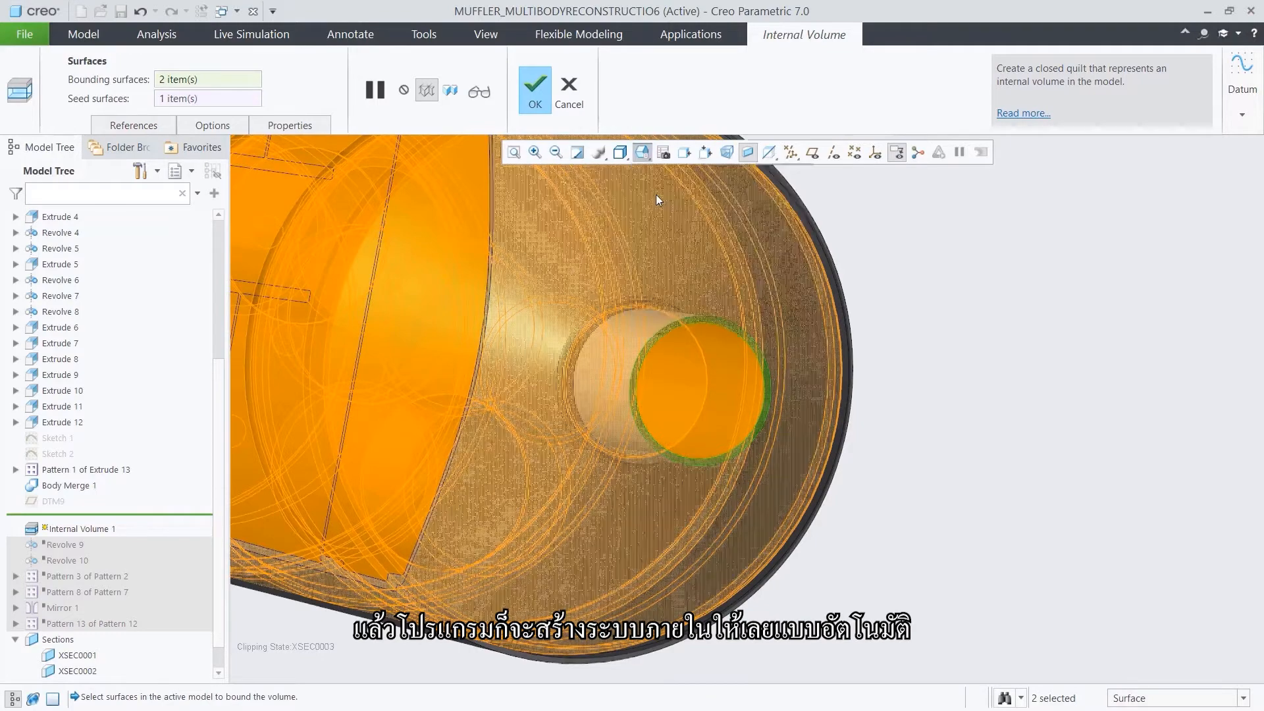
pyautogui.click(536, 104)
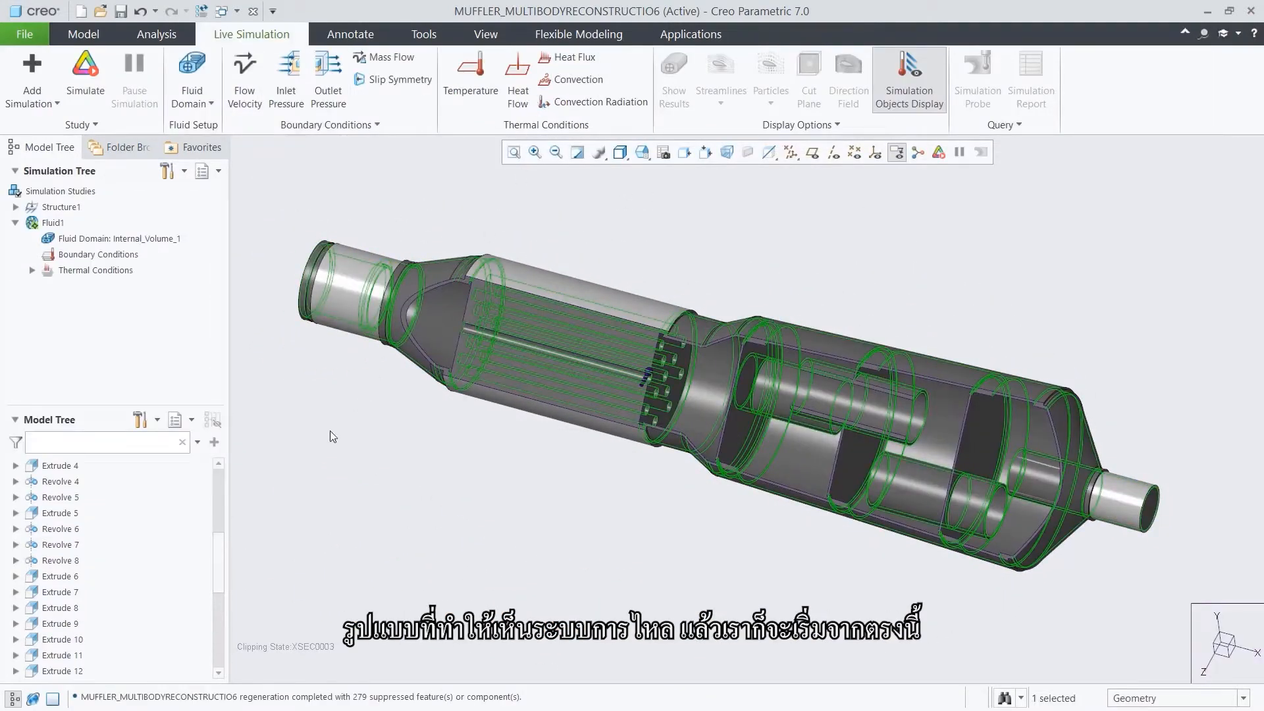
pyautogui.moveTo(219, 560); pyautogui.dragTo(212, 639)
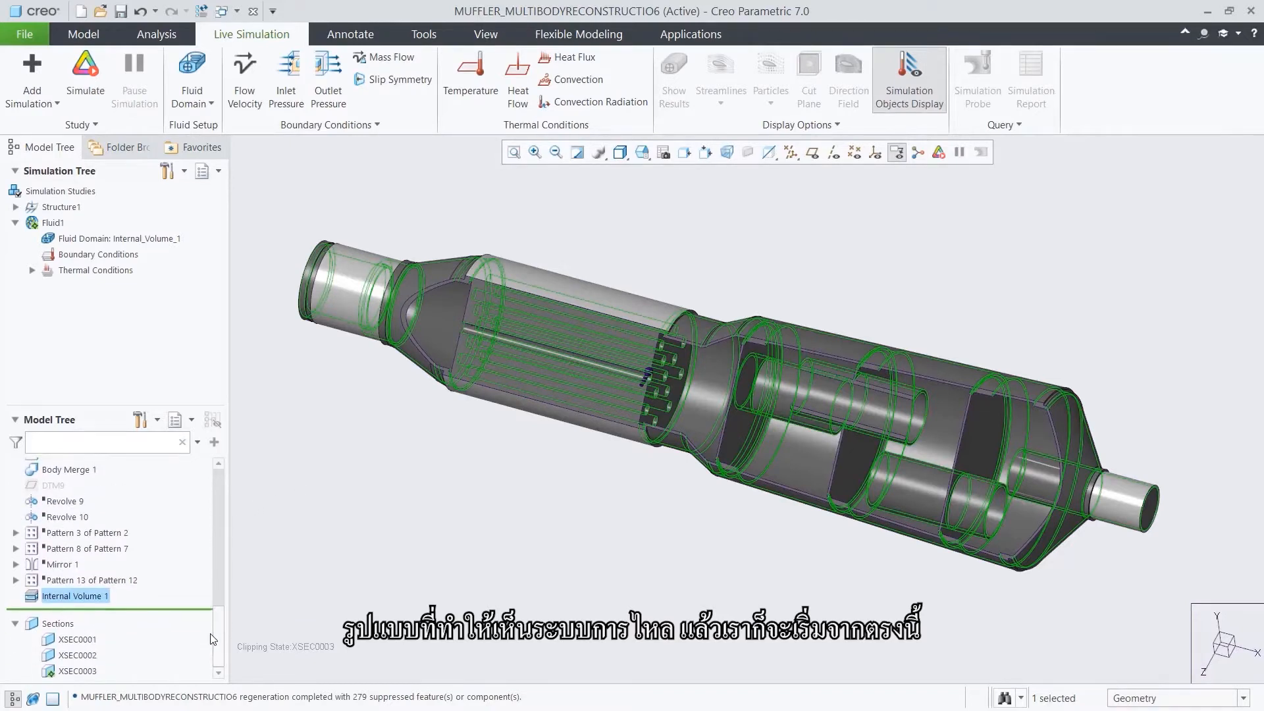
pyautogui.click(243, 542)
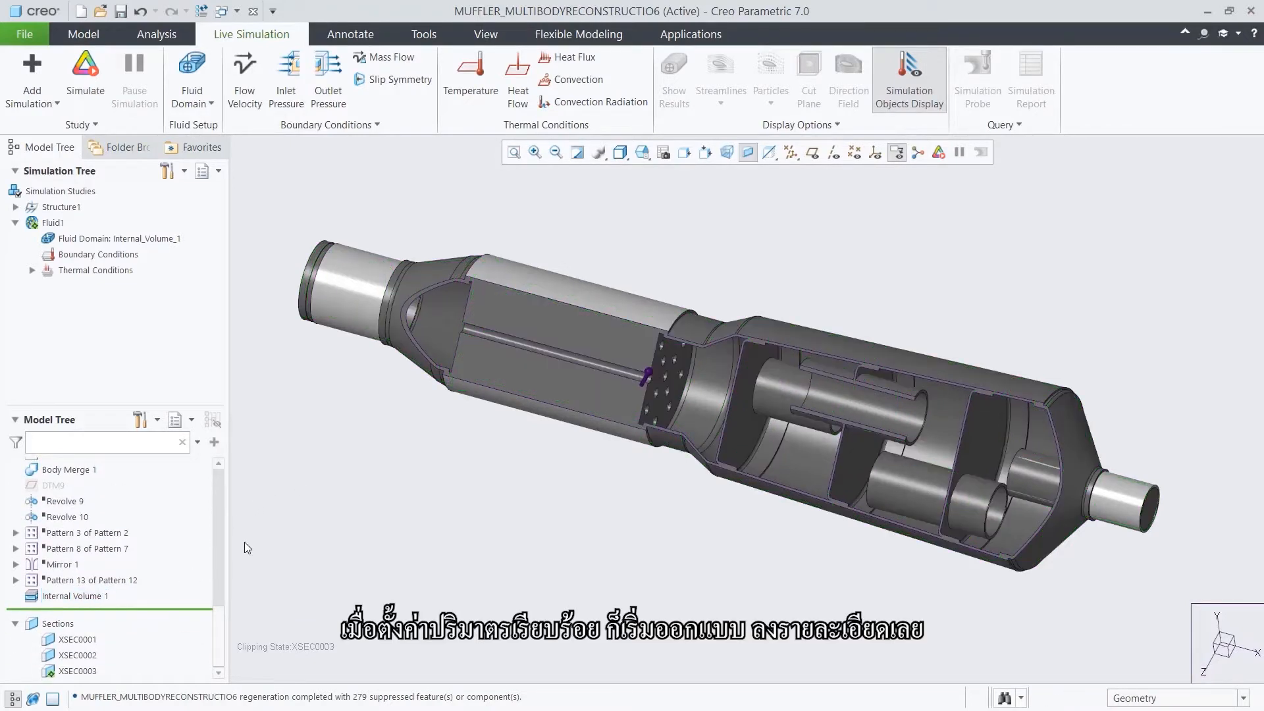
# - Assign carbon_dioxide.mtl from the material library to the fluid domain, overriding the copy already in the model
pyautogui.rightClick(104, 241)
pyautogui.click(122, 244)
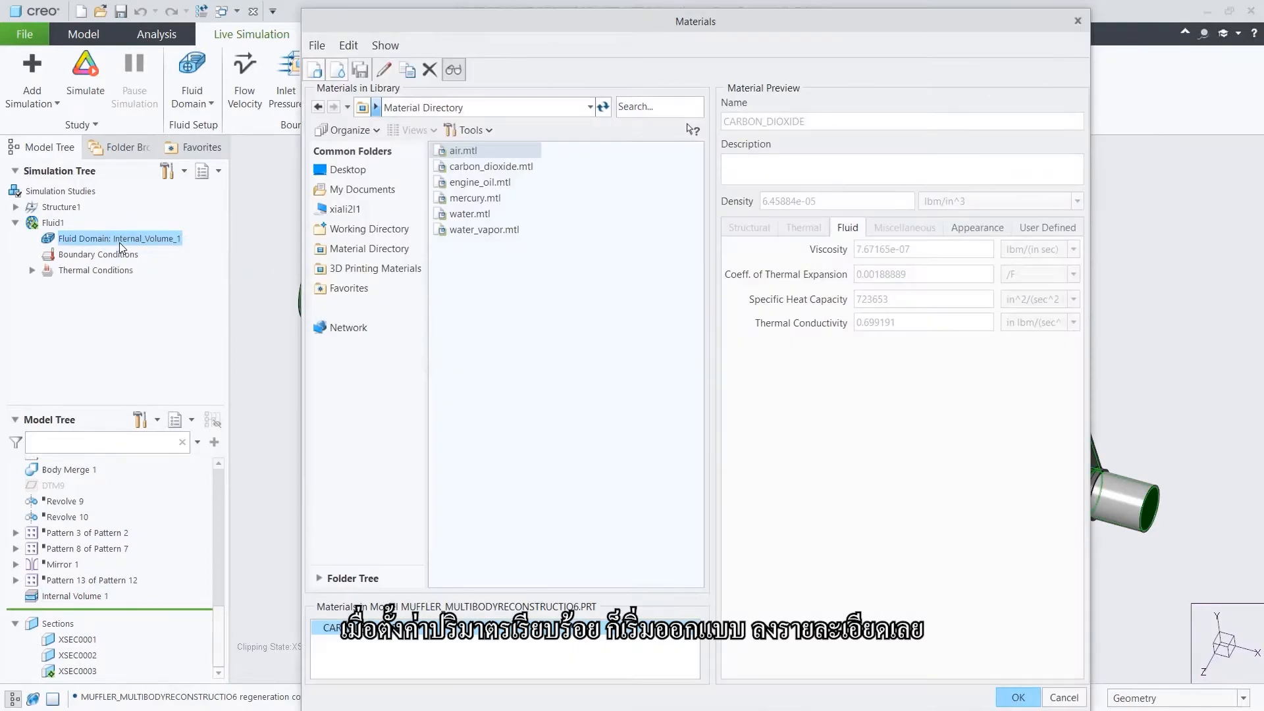
pyautogui.doubleClick(466, 169)
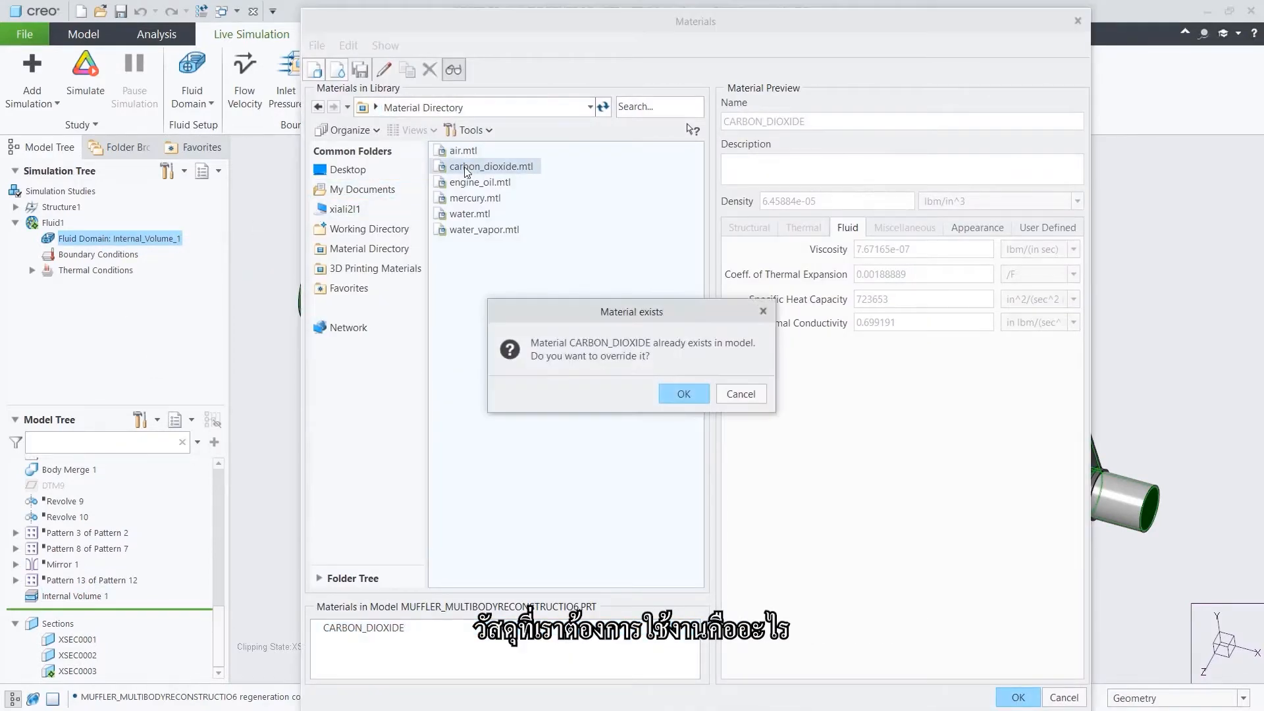
pyautogui.click(671, 390)
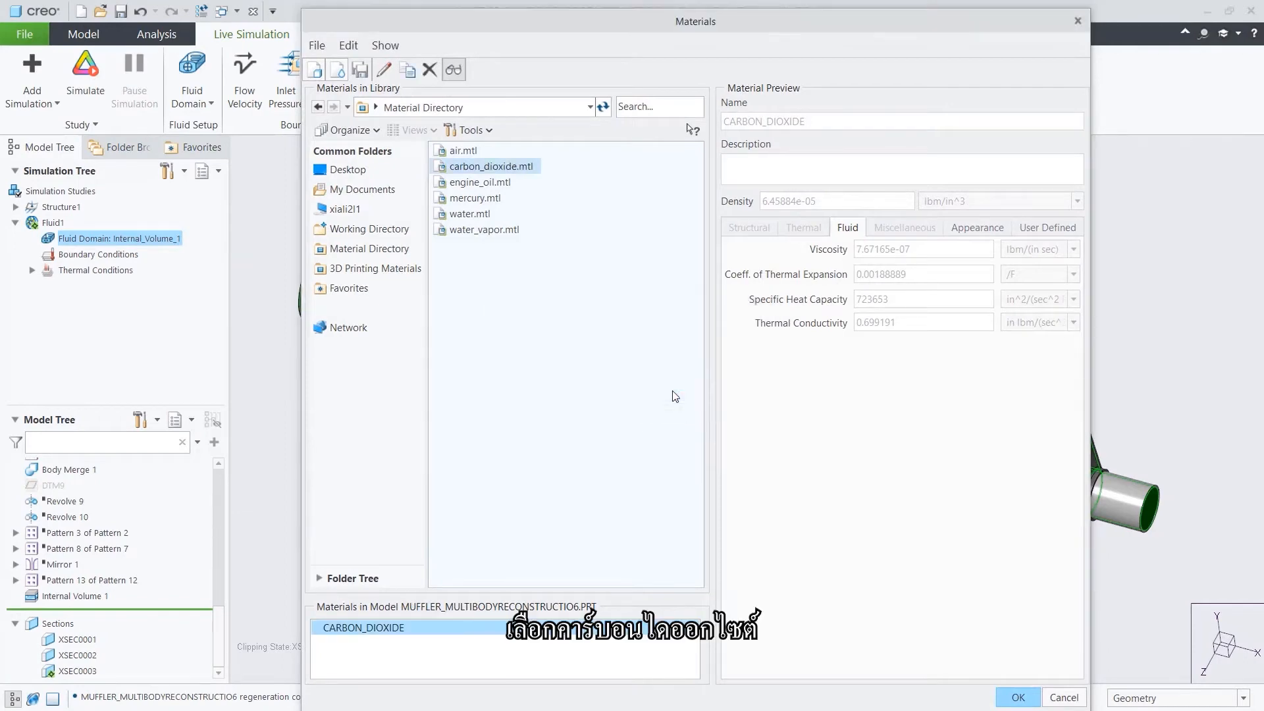
pyautogui.click(1002, 696)
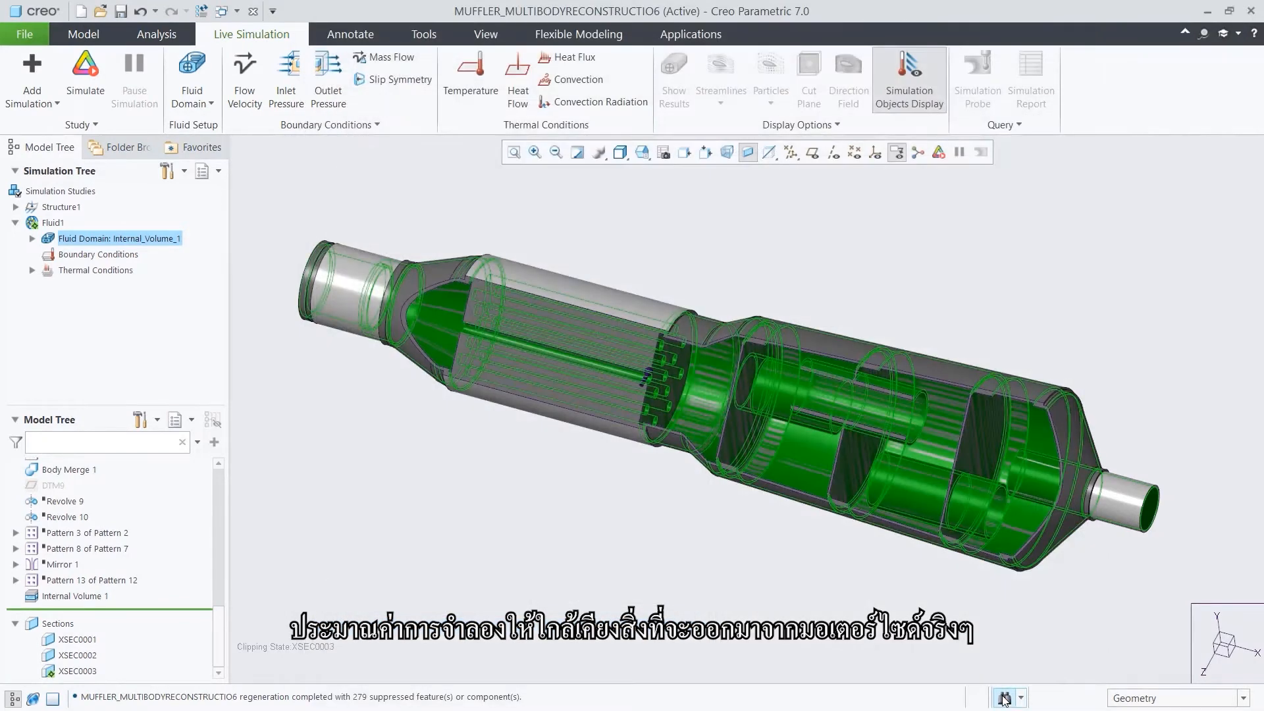
pyautogui.click(32, 239)
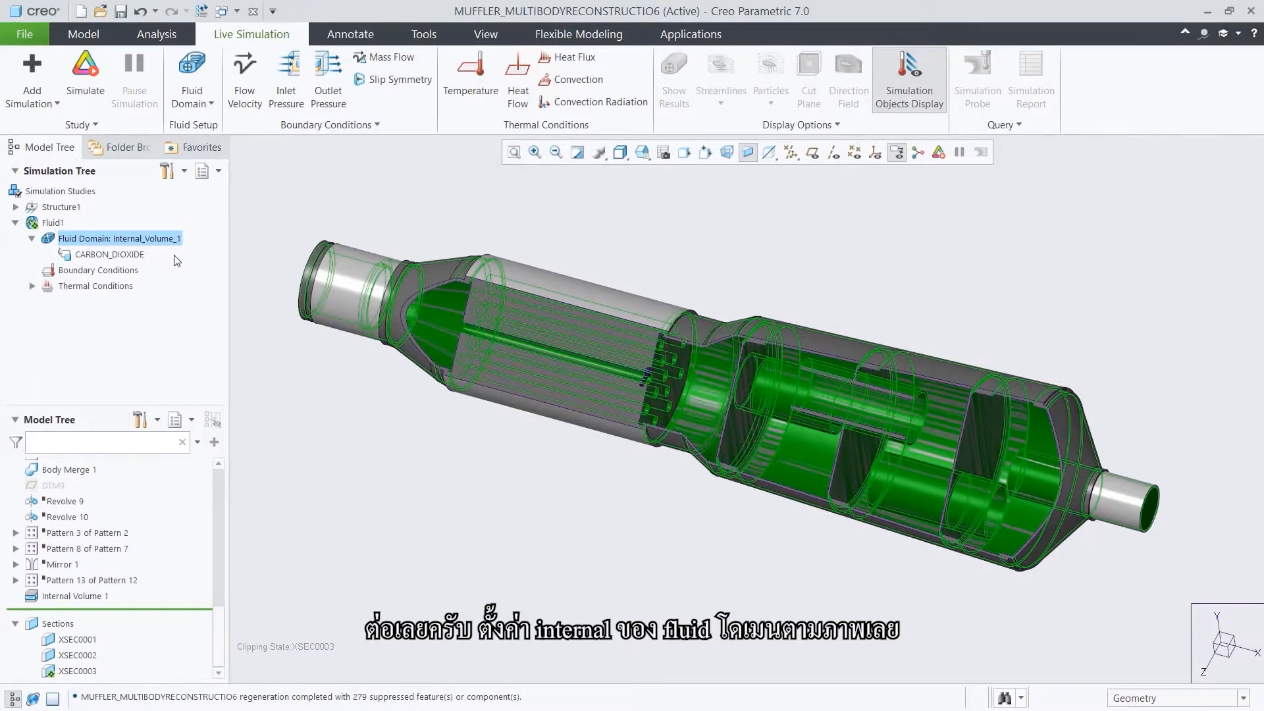
pyautogui.click(263, 244)
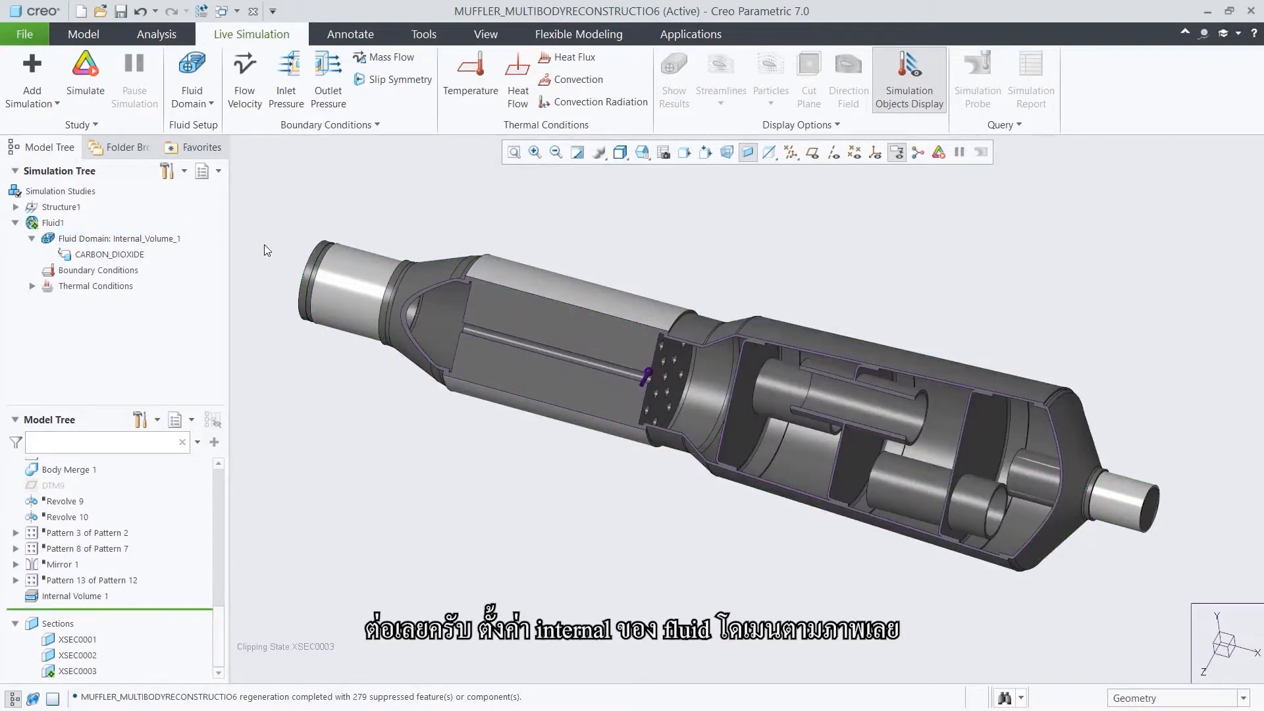
# - Apply a flow velocity to the fluid domain's inlet surface with direction X -1, magnitude -85 and units m / sec
pyautogui.click(244, 92)
pyautogui.click(641, 152)
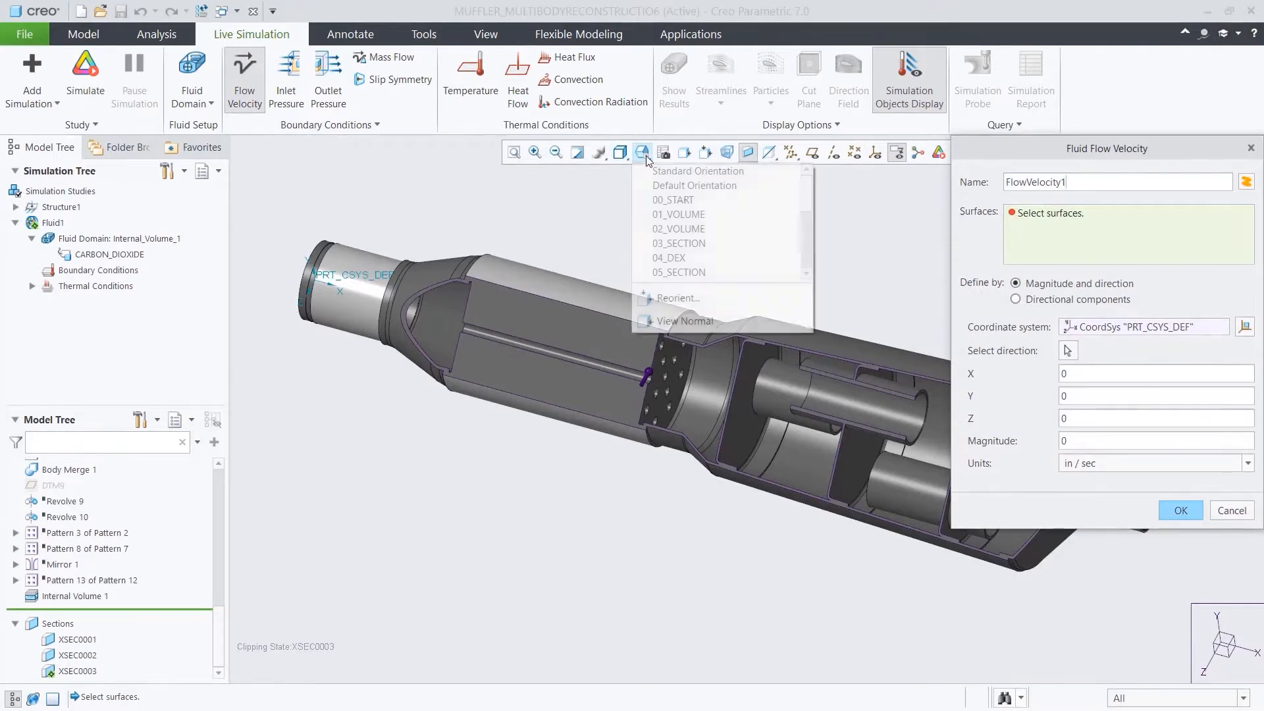
pyautogui.click(662, 215)
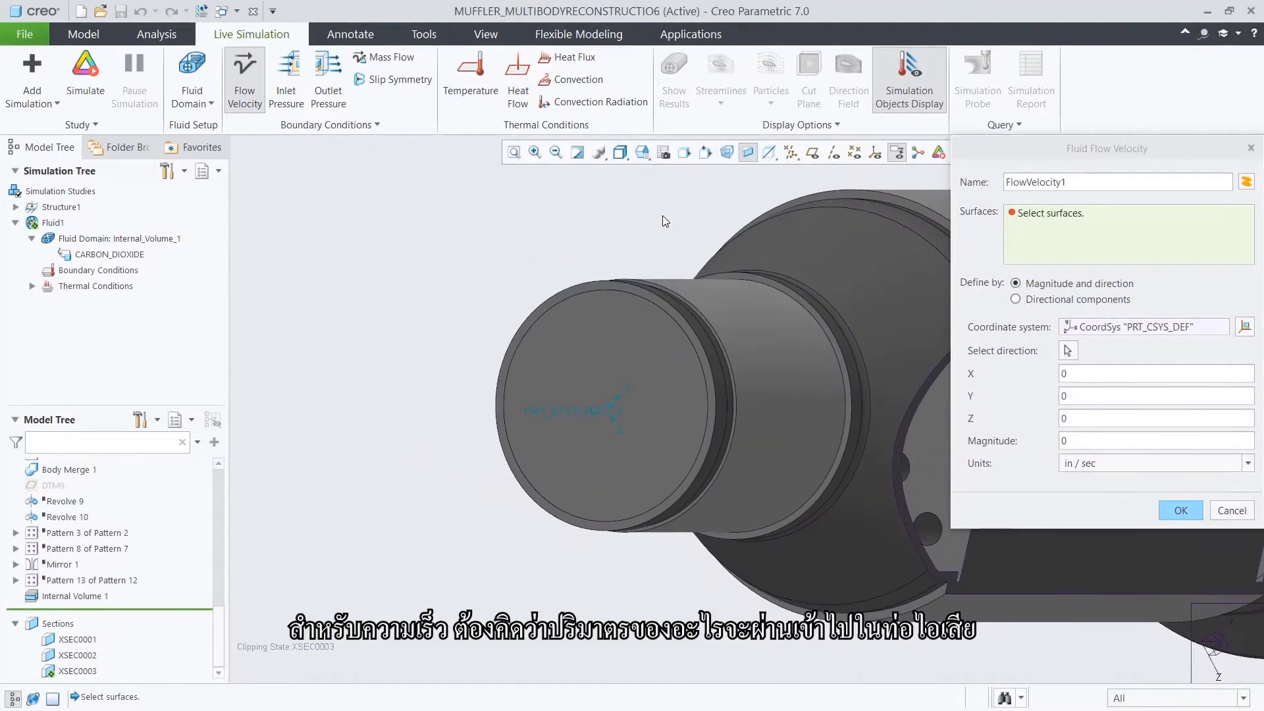
pyautogui.click(613, 343)
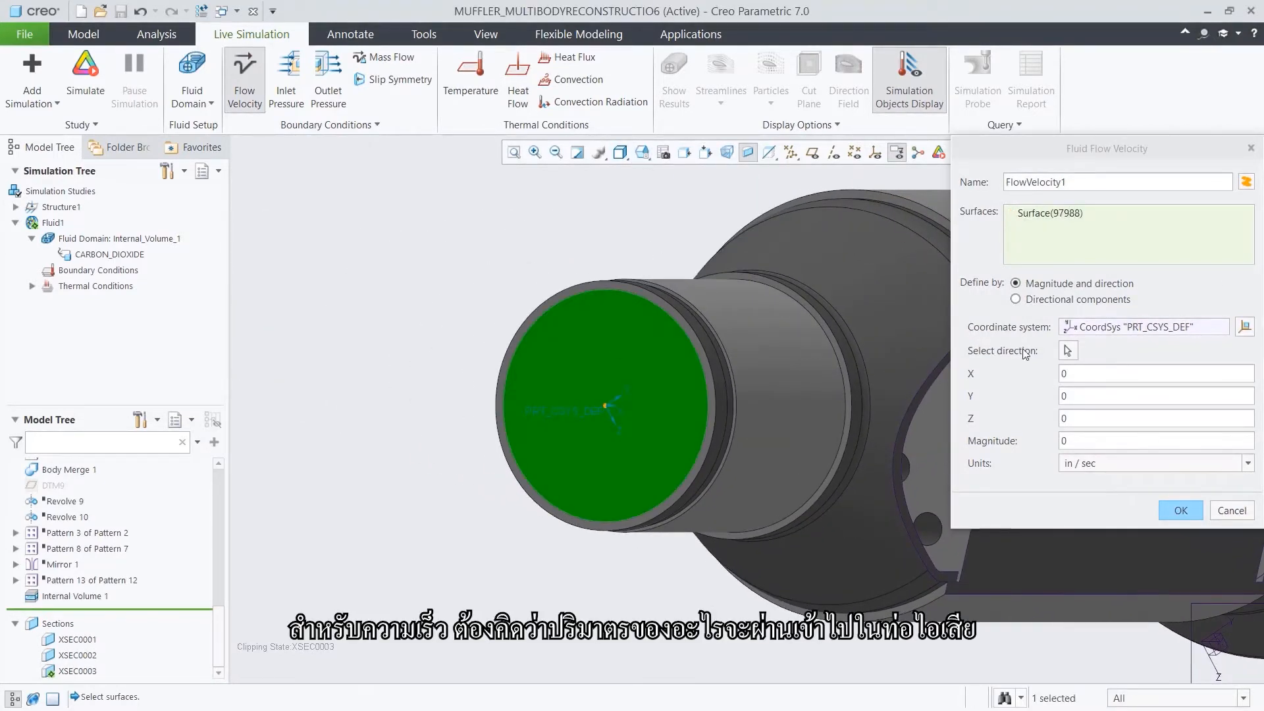
pyautogui.click(1067, 352)
pyautogui.click(676, 409)
pyautogui.click(1071, 439)
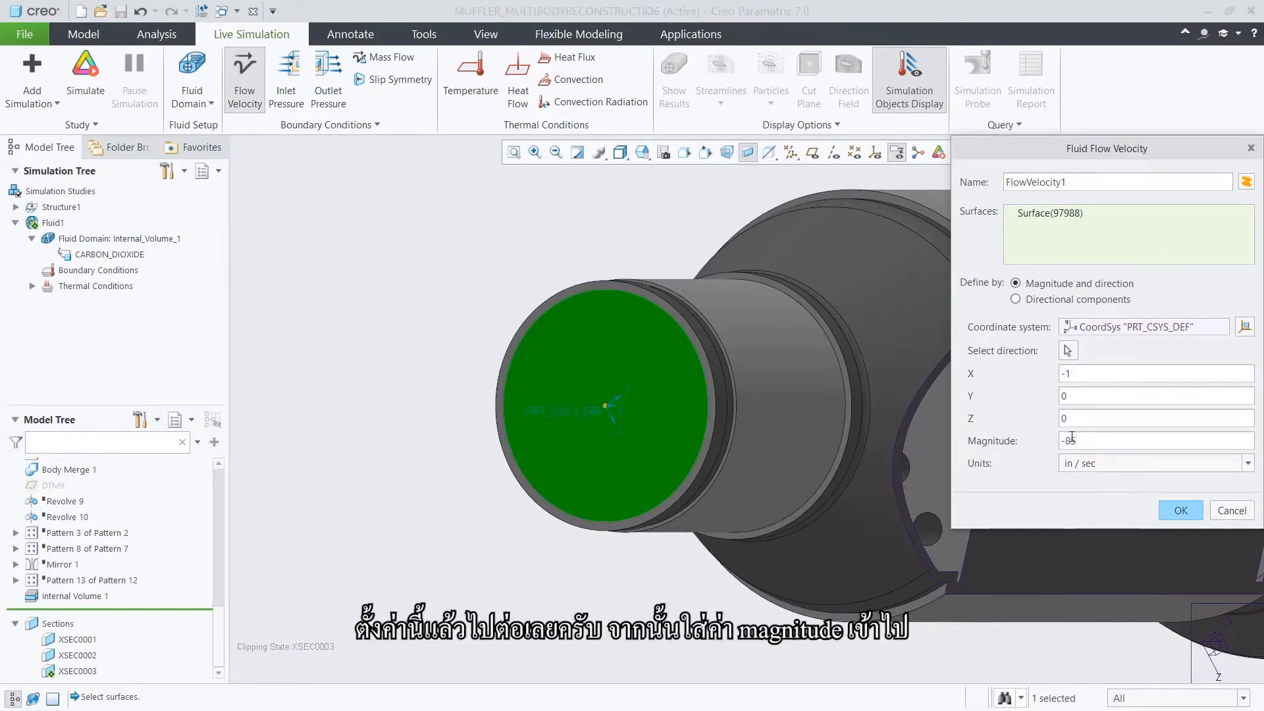
pyautogui.click(1093, 465)
pyautogui.click(1106, 525)
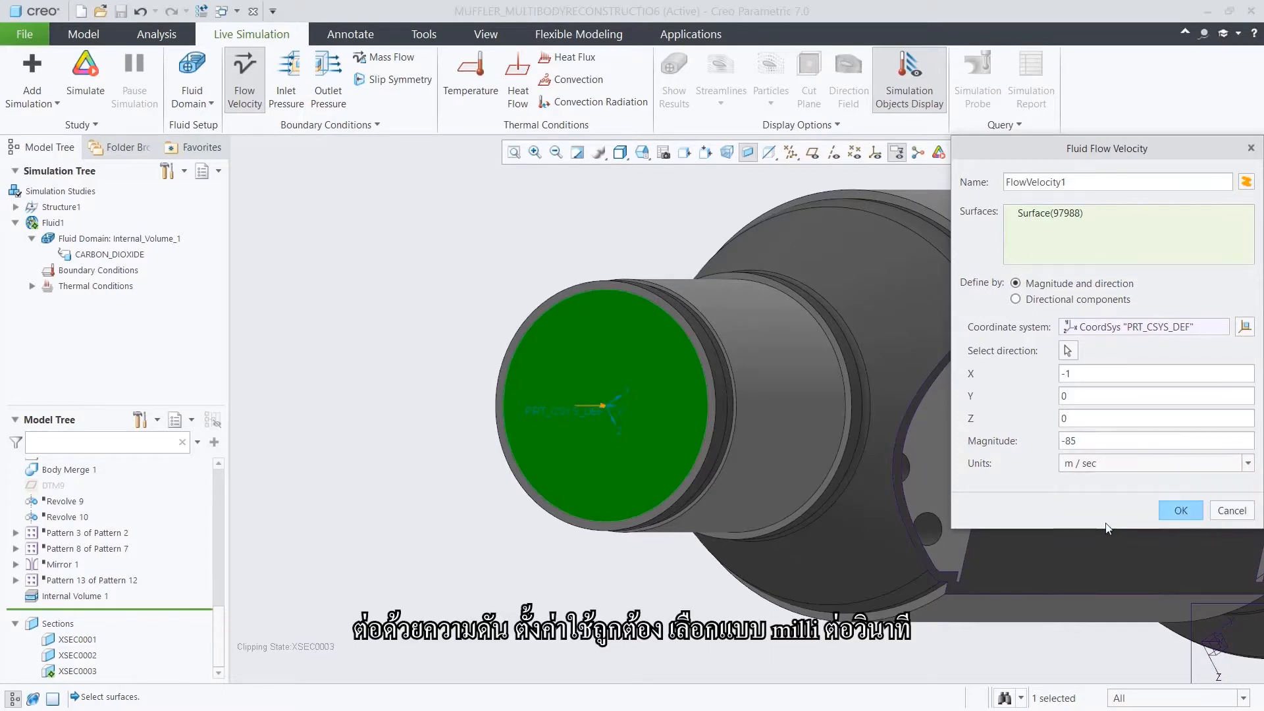
pyautogui.click(1180, 511)
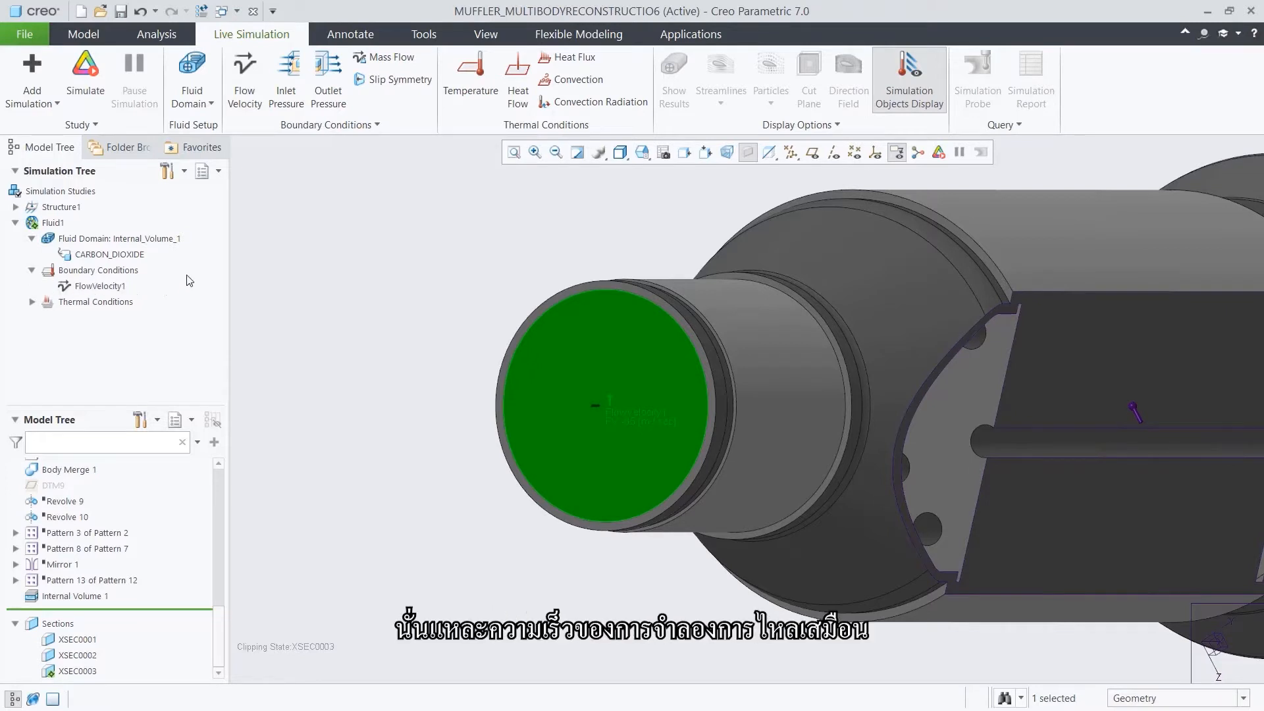
# - Apply a prescribed temperature of 700 F to the fluid domain's inlet surface and expand the thermal conditions of the fluid study
pyautogui.click(469, 94)
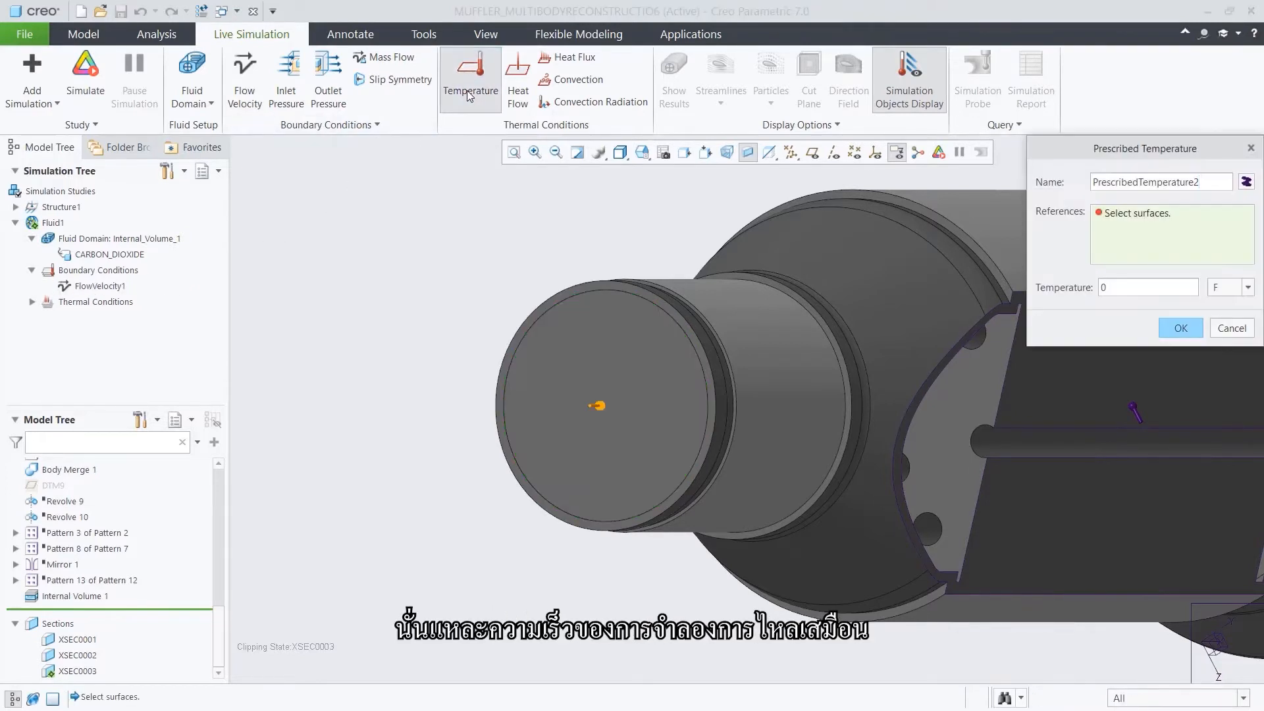
pyautogui.click(575, 323)
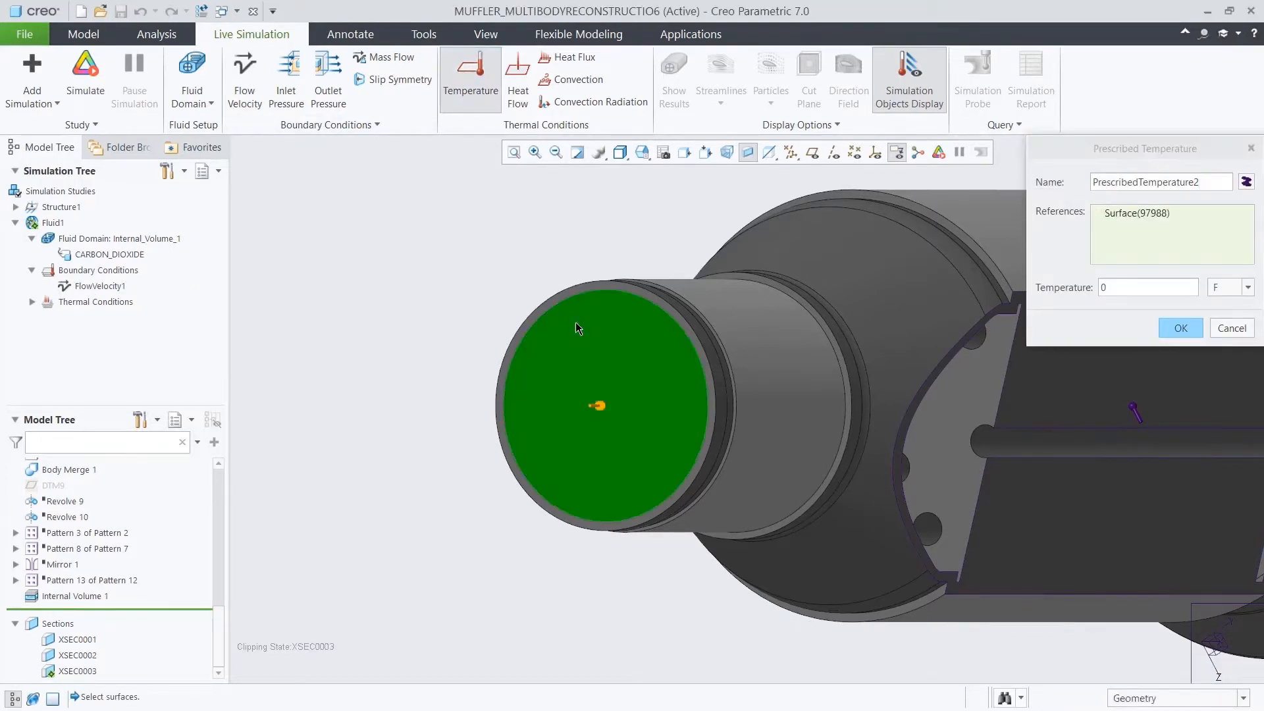
pyautogui.doubleClick(1110, 287)
pyautogui.write('700')
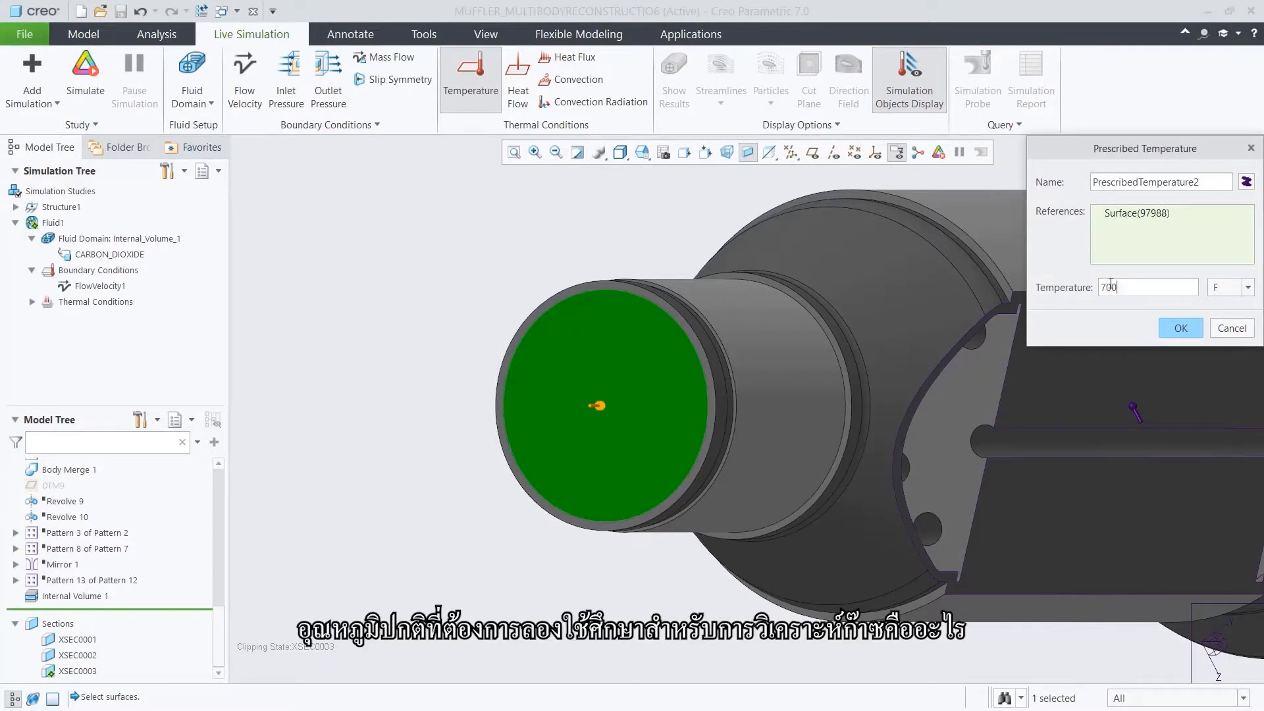
pyautogui.click(1209, 286)
pyautogui.click(1181, 328)
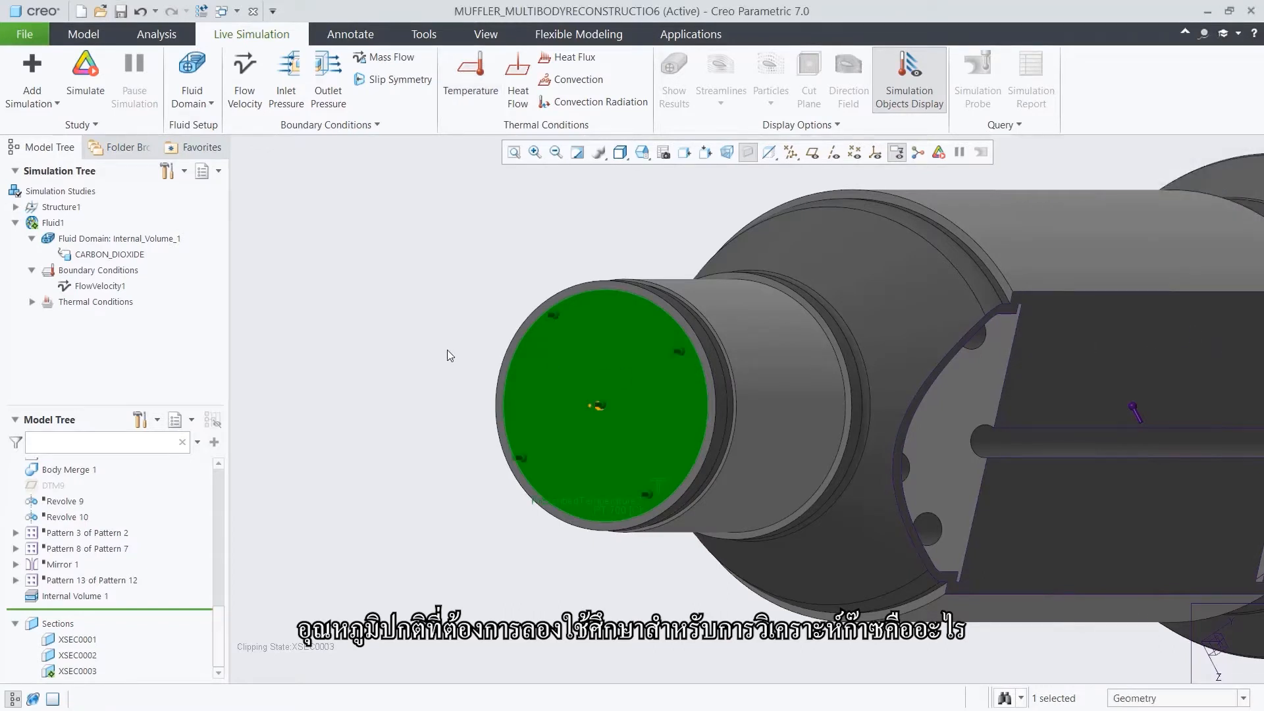
pyautogui.click(32, 303)
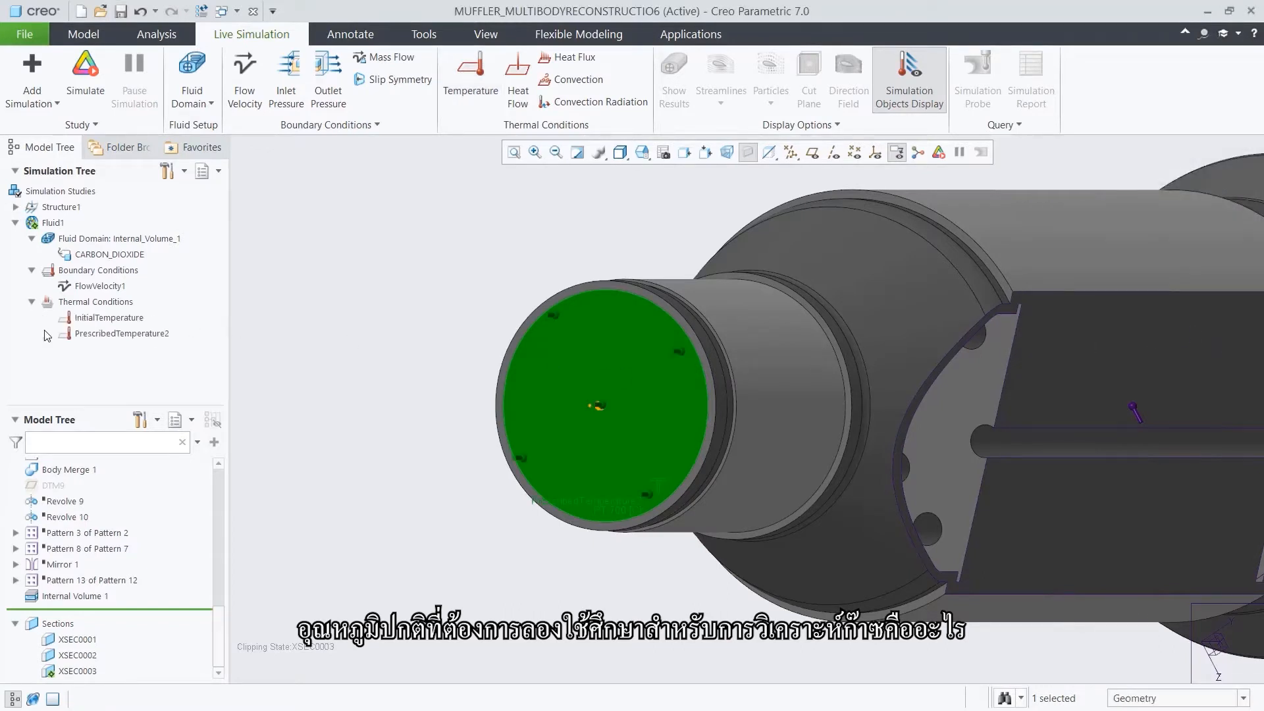
pyautogui.click(269, 337)
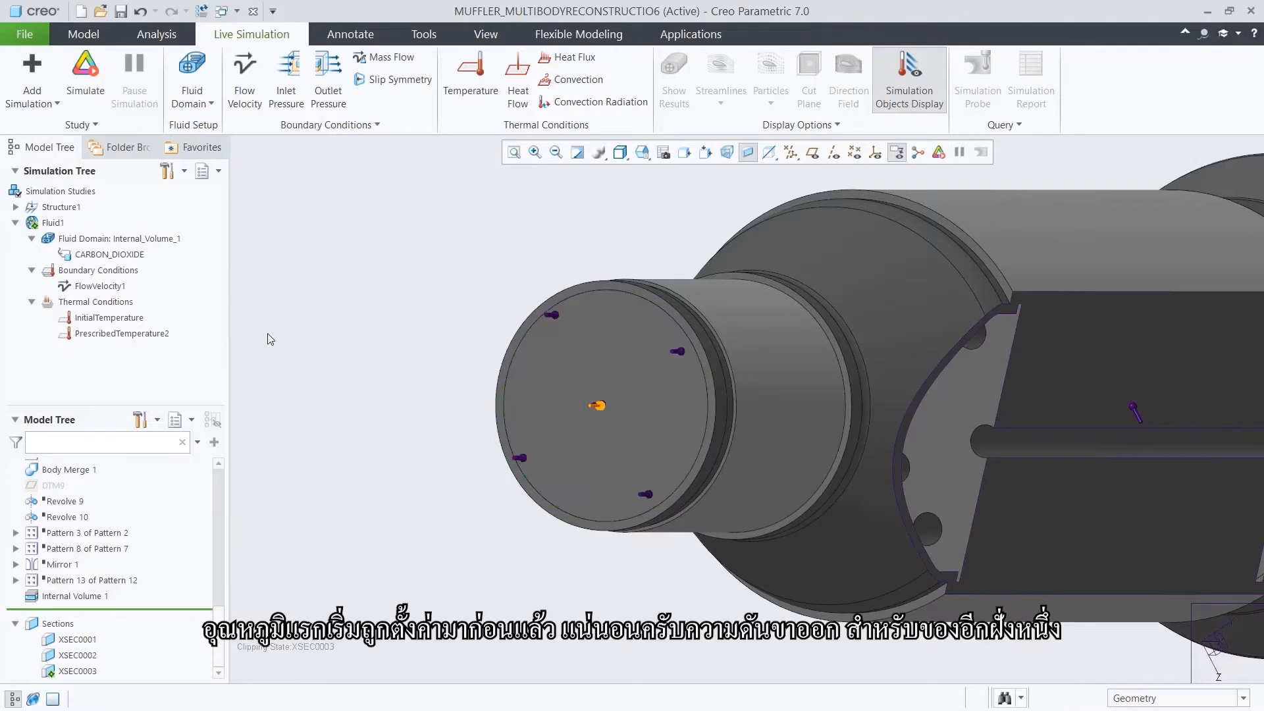
# - Apply an outlet pressure with magnitude 0 to the fluid domain's surface at the outlet pipe's end
pyautogui.click(328, 82)
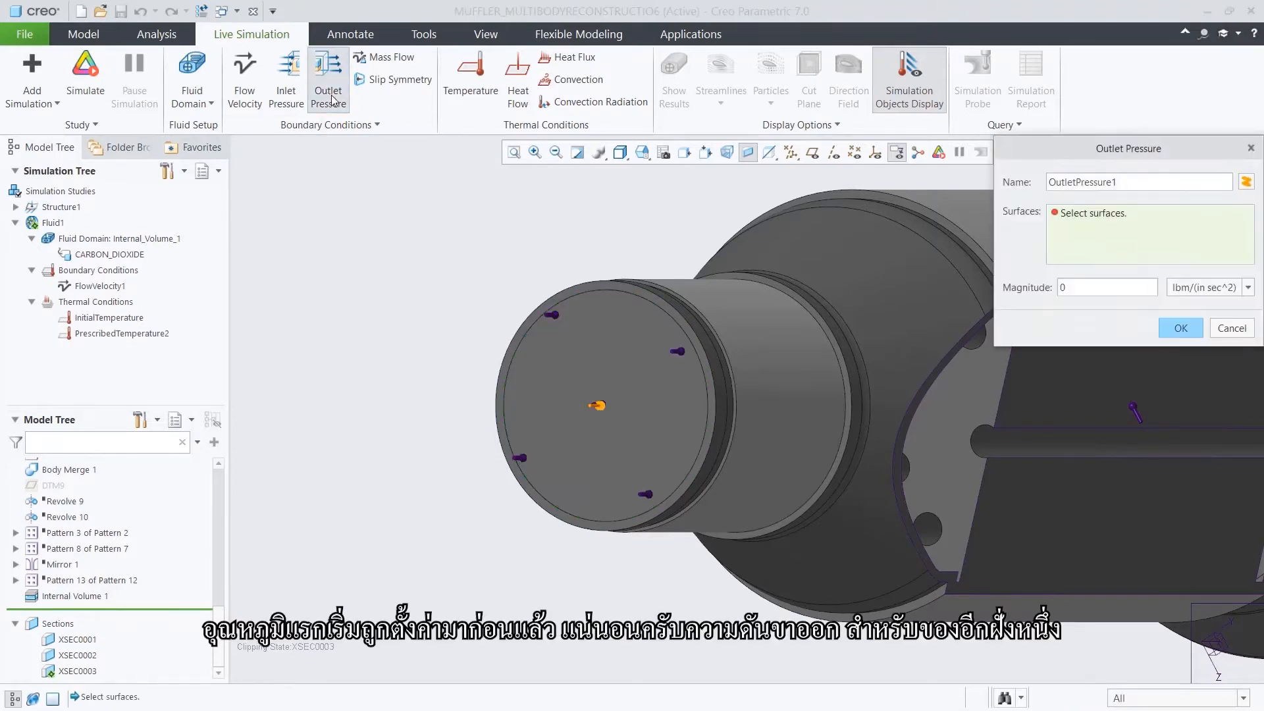
pyautogui.click(632, 153)
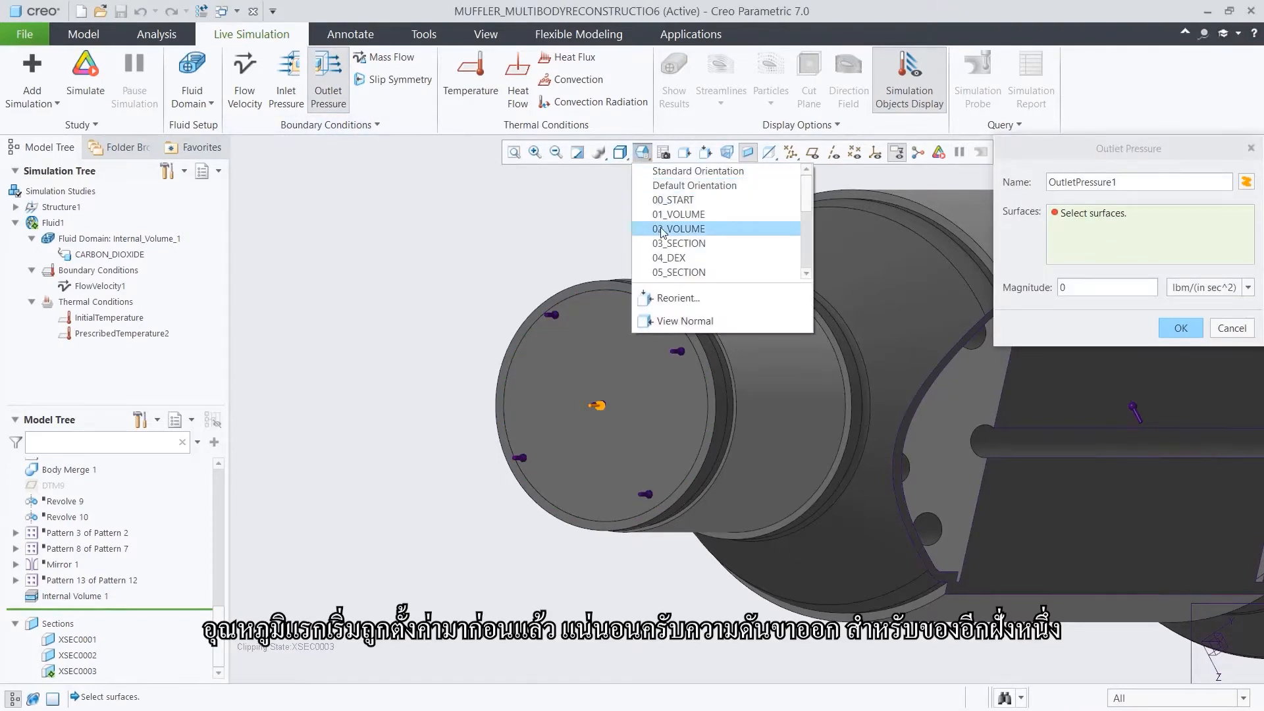
pyautogui.click(660, 227)
pyautogui.click(688, 366)
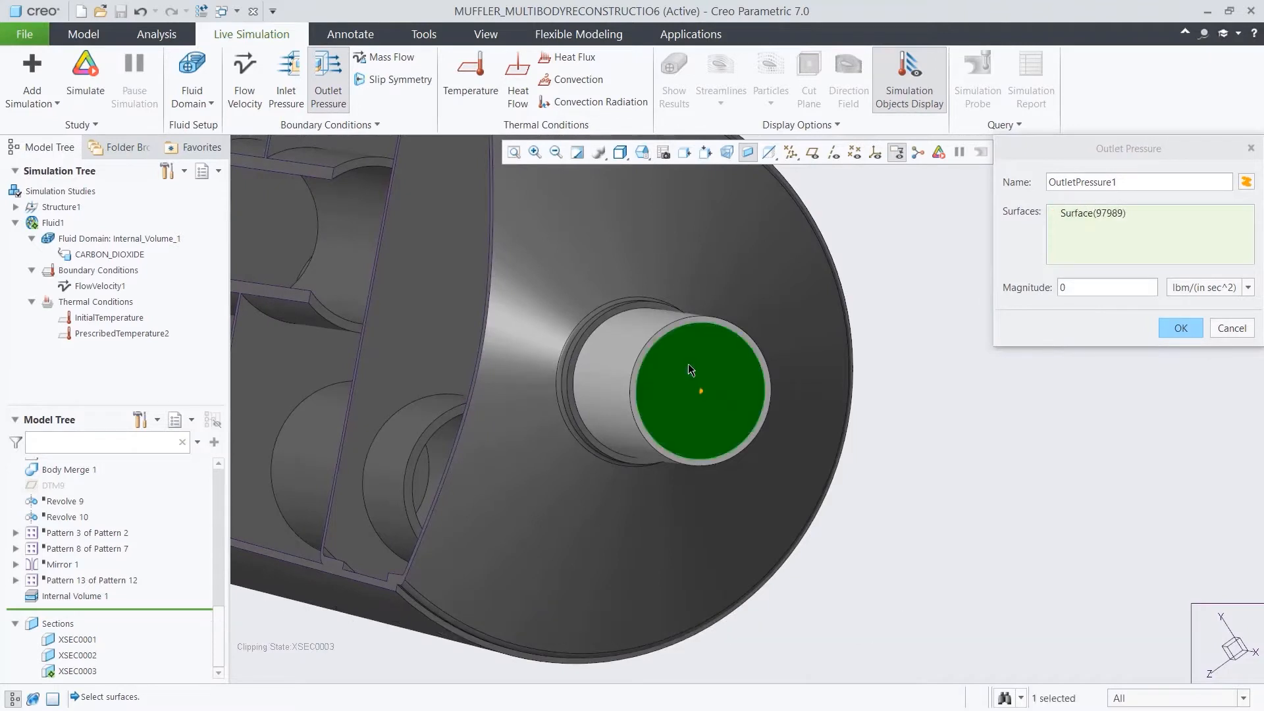
pyautogui.click(1178, 328)
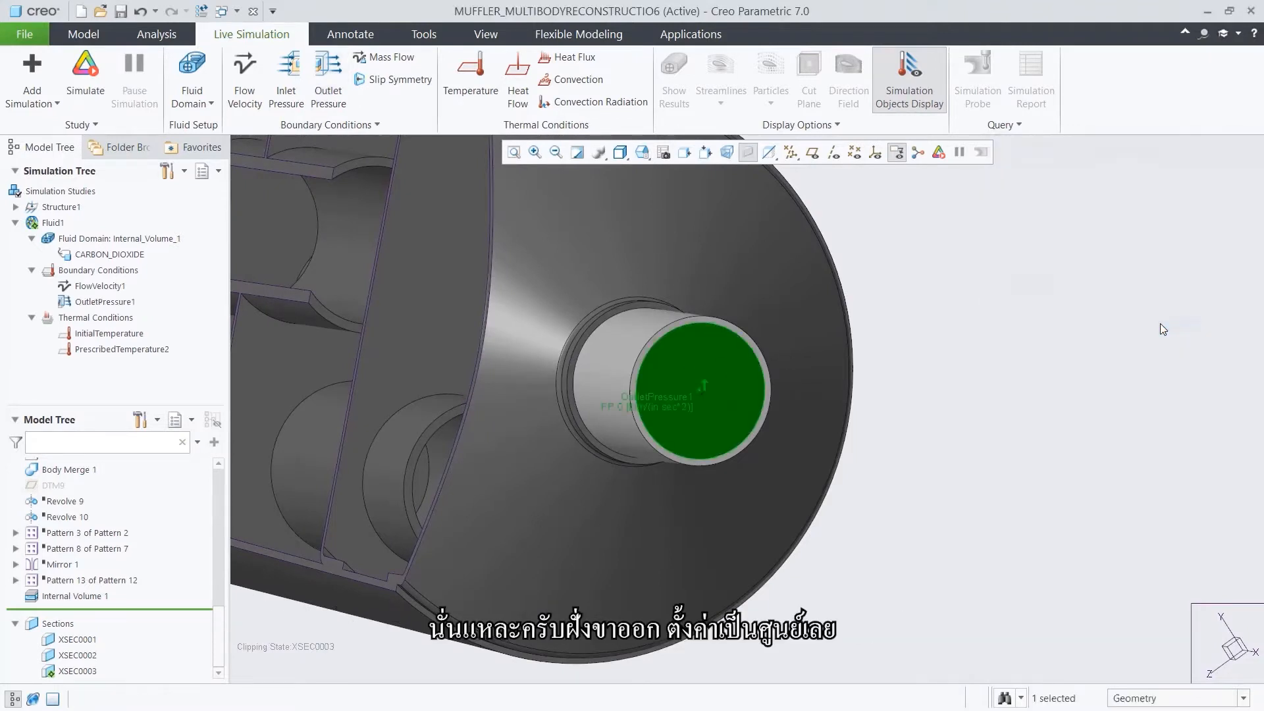
pyautogui.click(1162, 328)
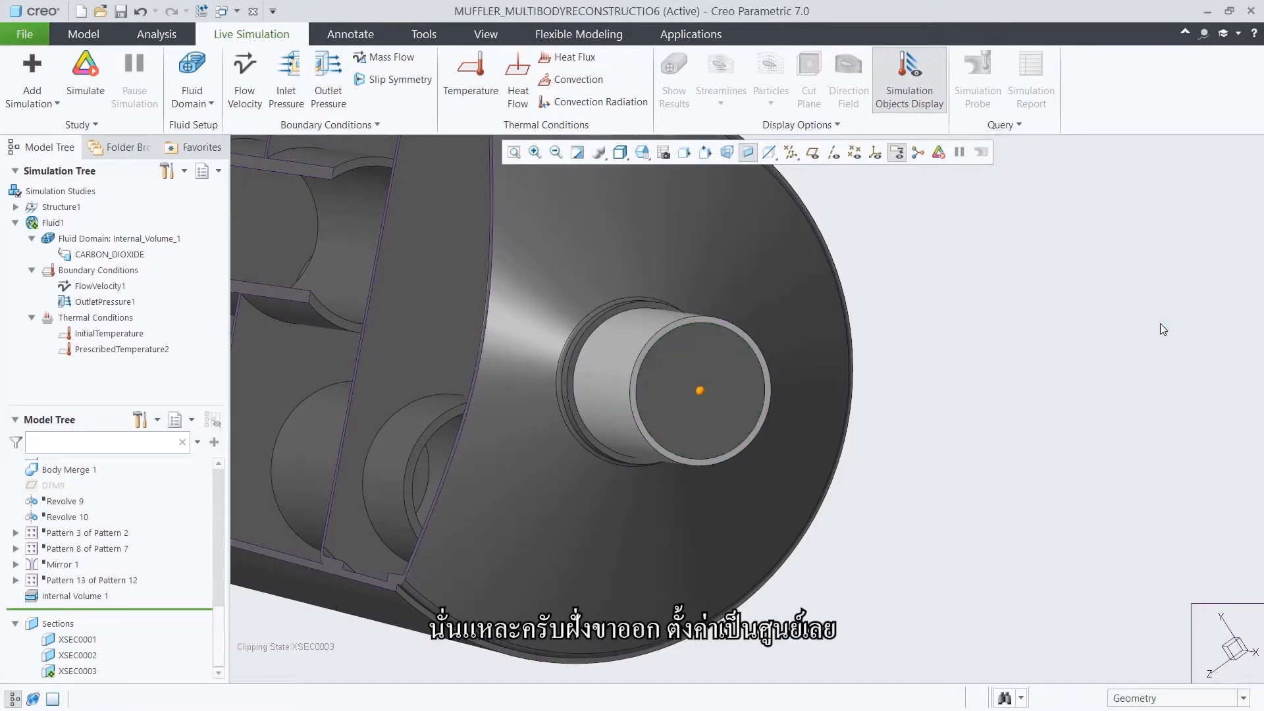
# - Check that the simulation quality is set to full accuracy and start the live fluid simulation
pyautogui.click(643, 154)
pyautogui.click(660, 196)
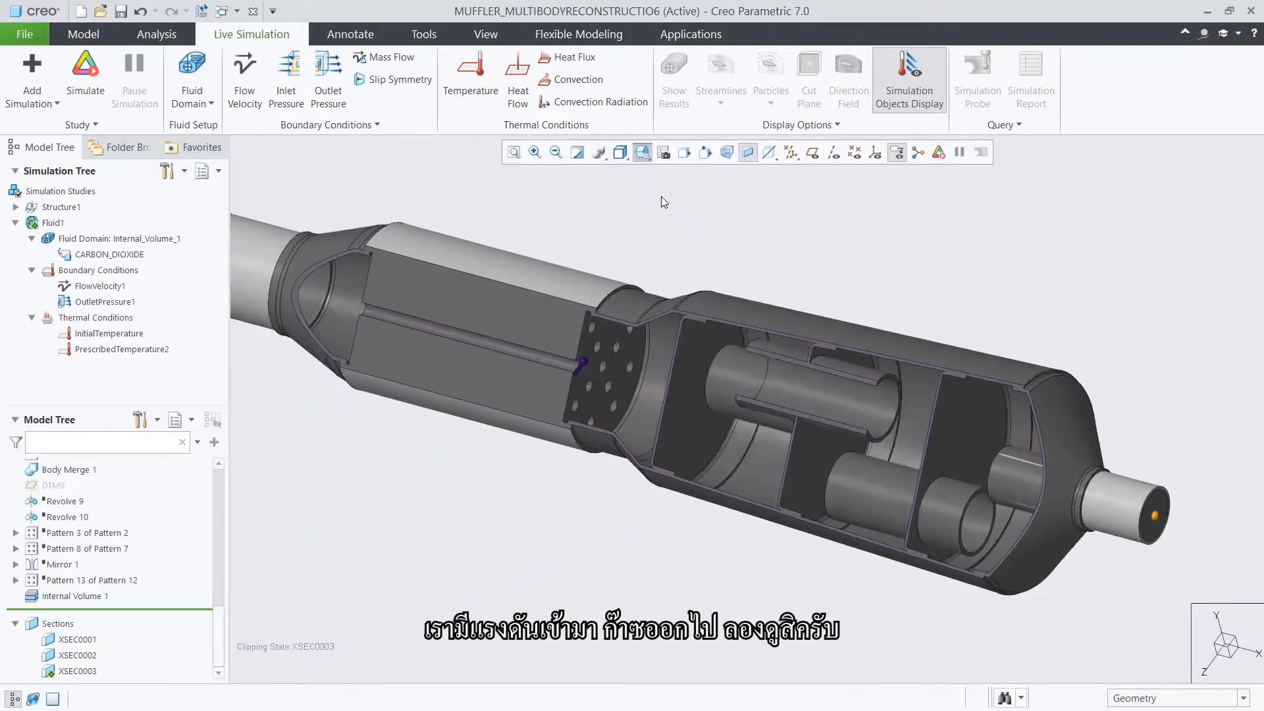
pyautogui.click(84, 124)
pyautogui.click(94, 146)
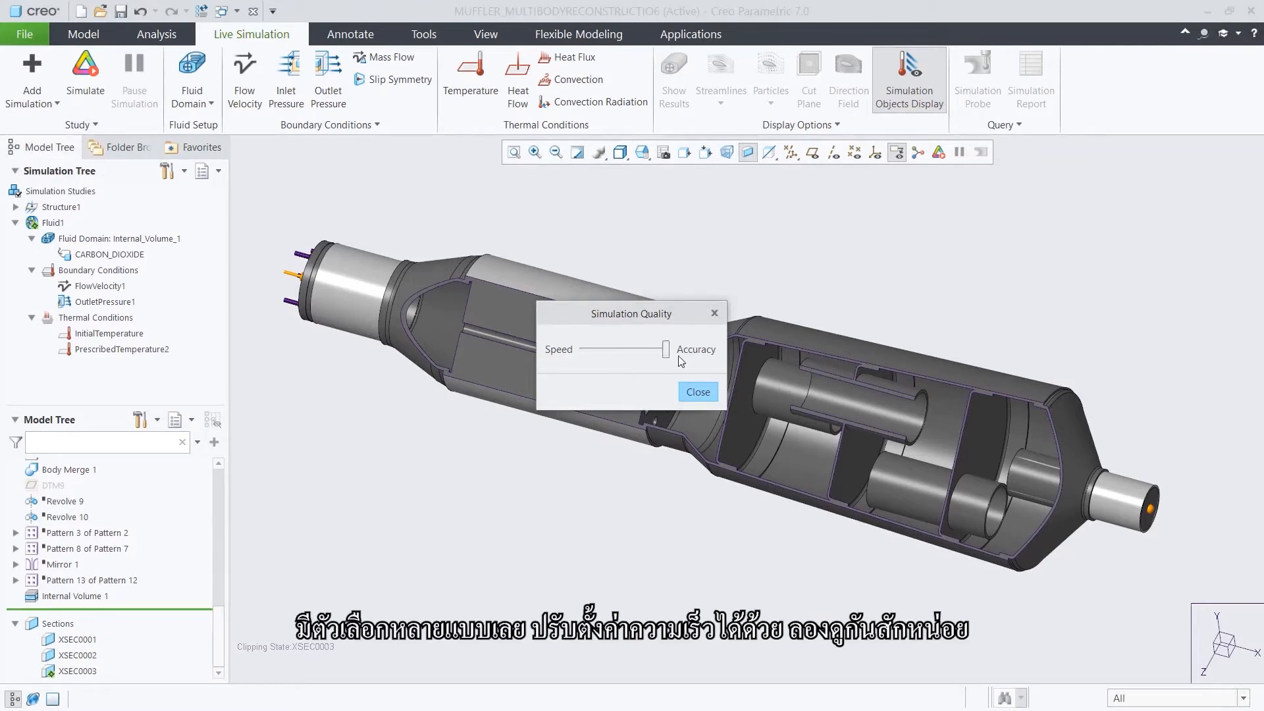
pyautogui.click(696, 390)
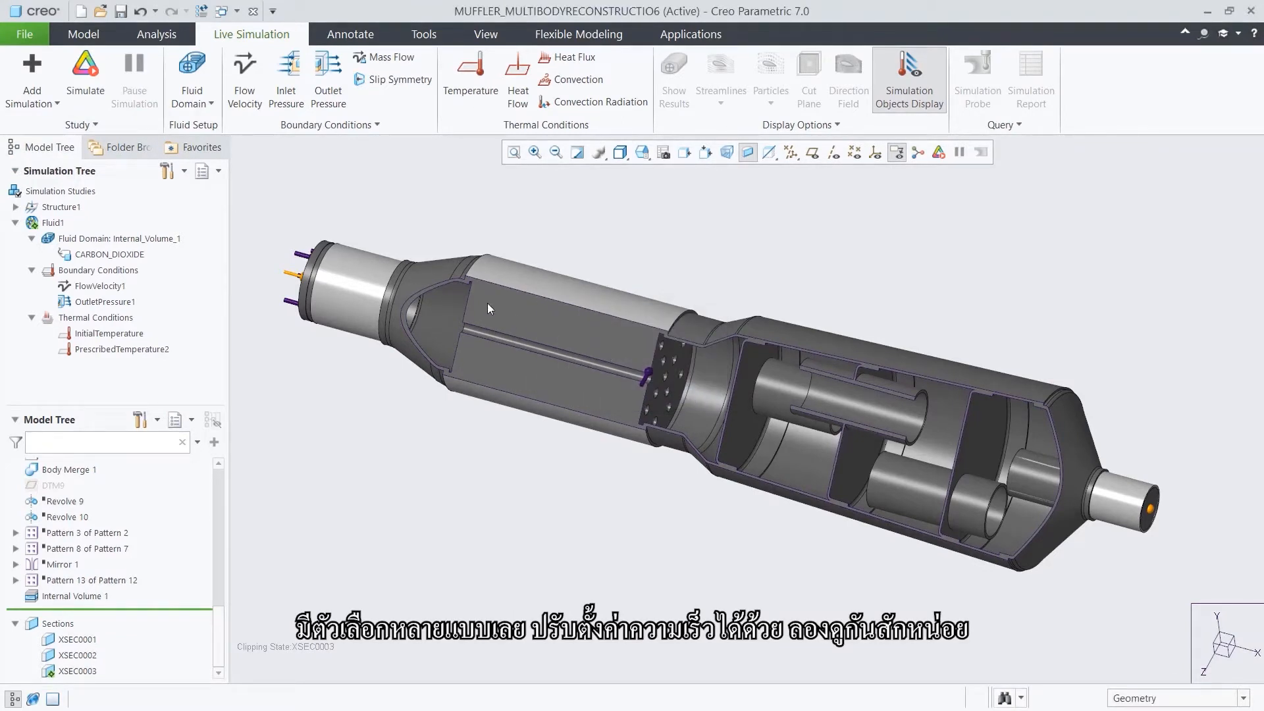
pyautogui.click(93, 97)
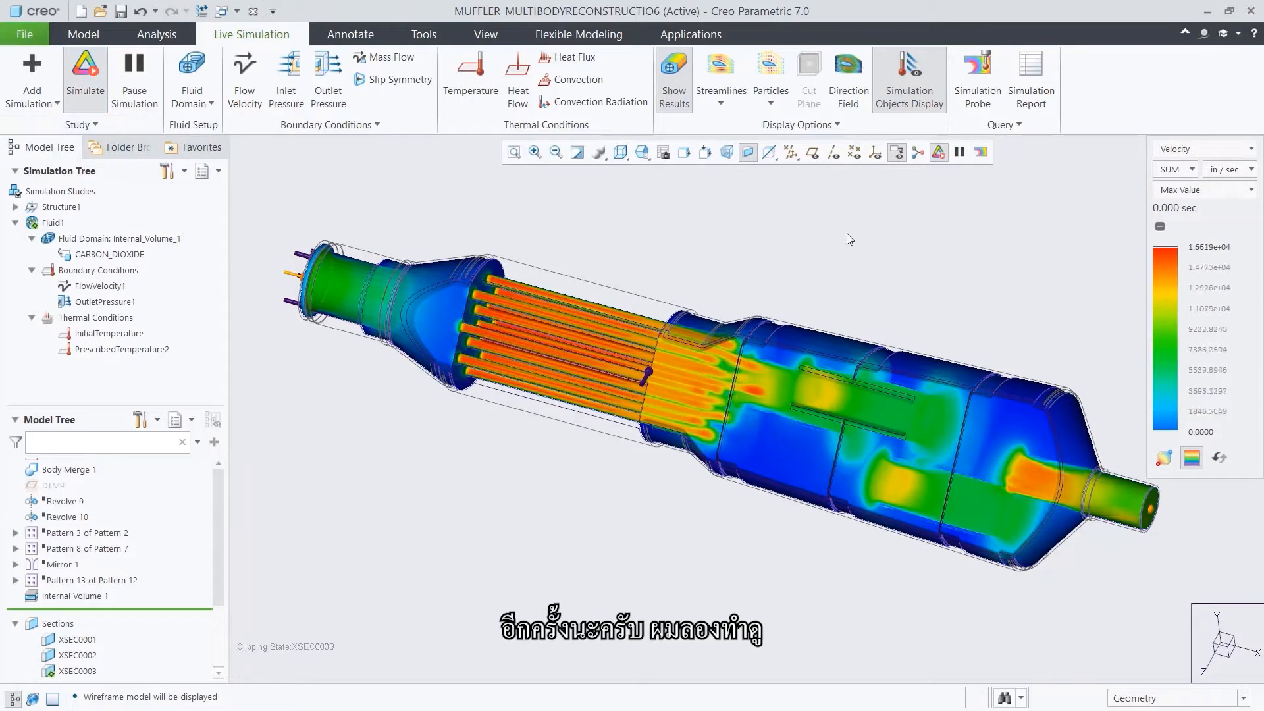
# - Display the velocity results as Composite with units m / sec
pyautogui.click(1194, 190)
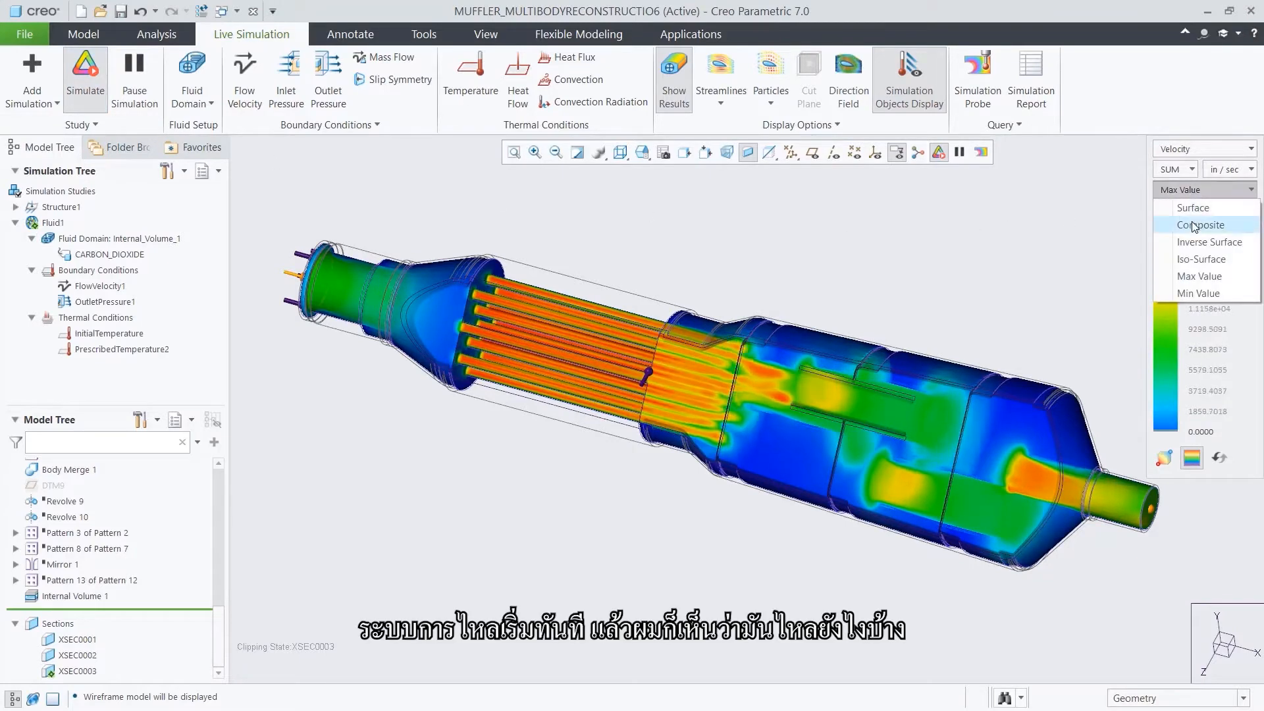
pyautogui.click(1191, 222)
pyautogui.click(1228, 181)
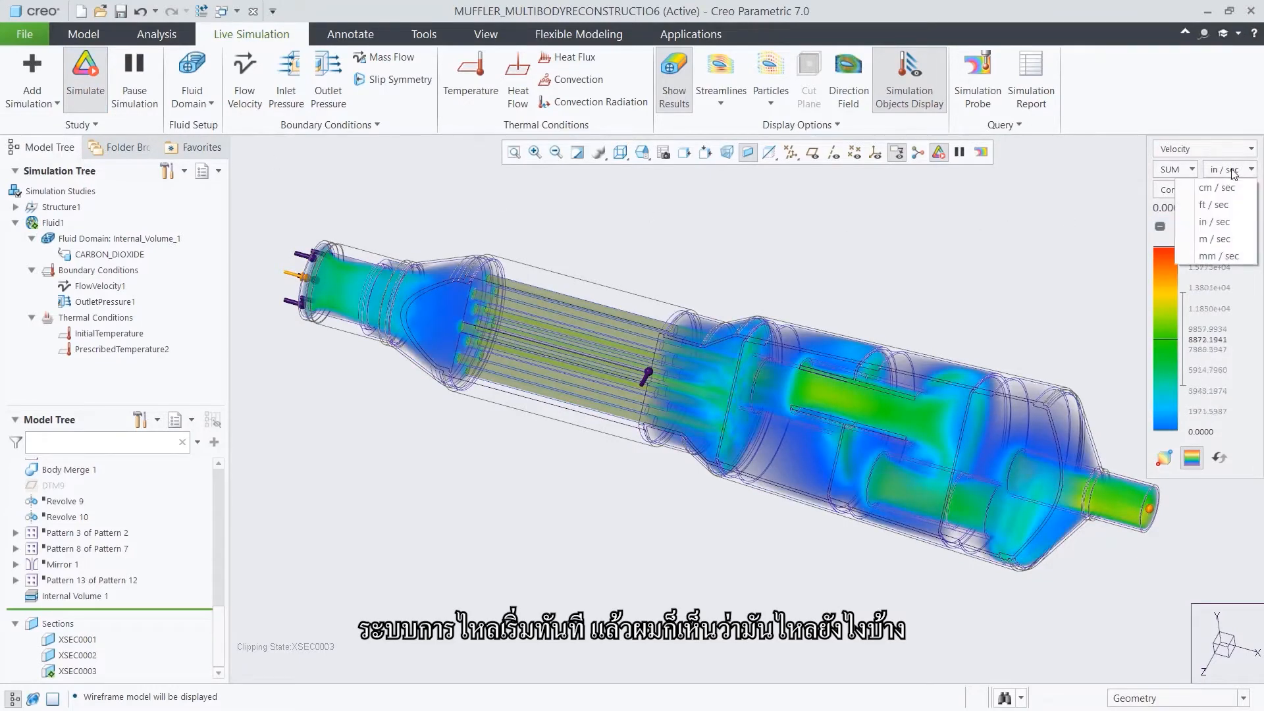
pyautogui.click(1218, 234)
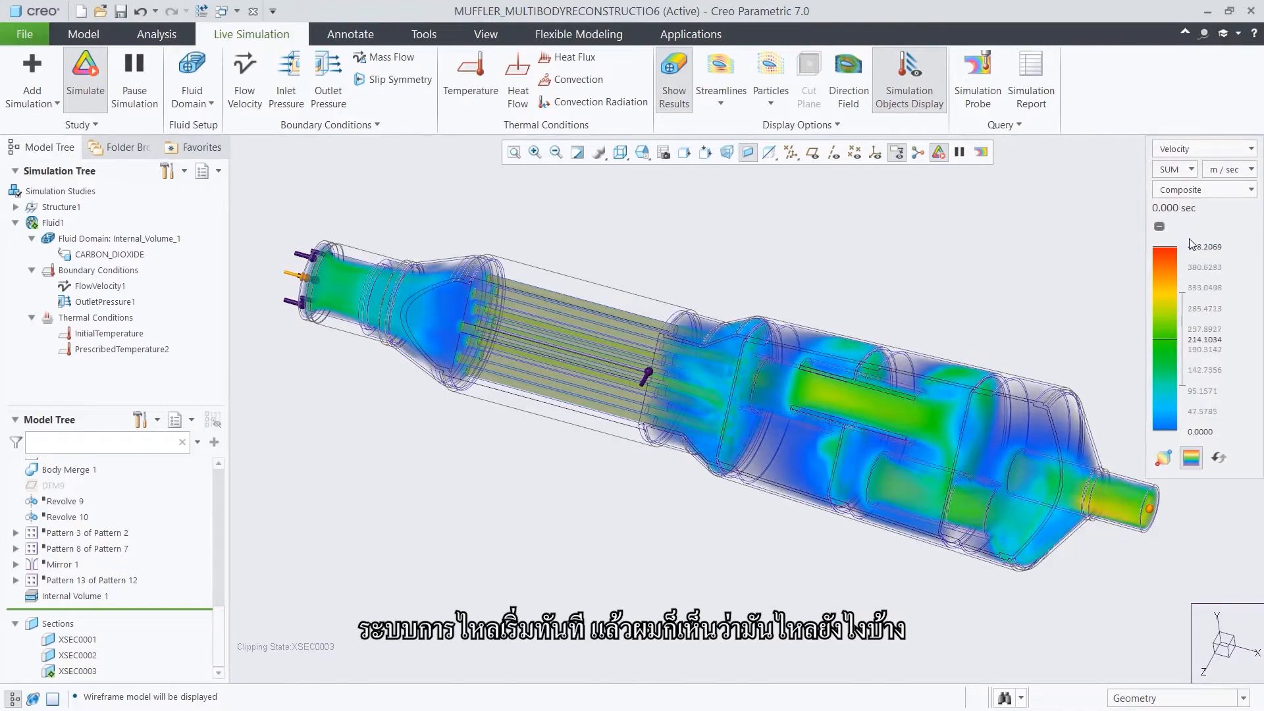
# - Show the flow as animated particles, set their Size to about one fifth of its range, and examine the flow near the outlet
pyautogui.click(777, 78)
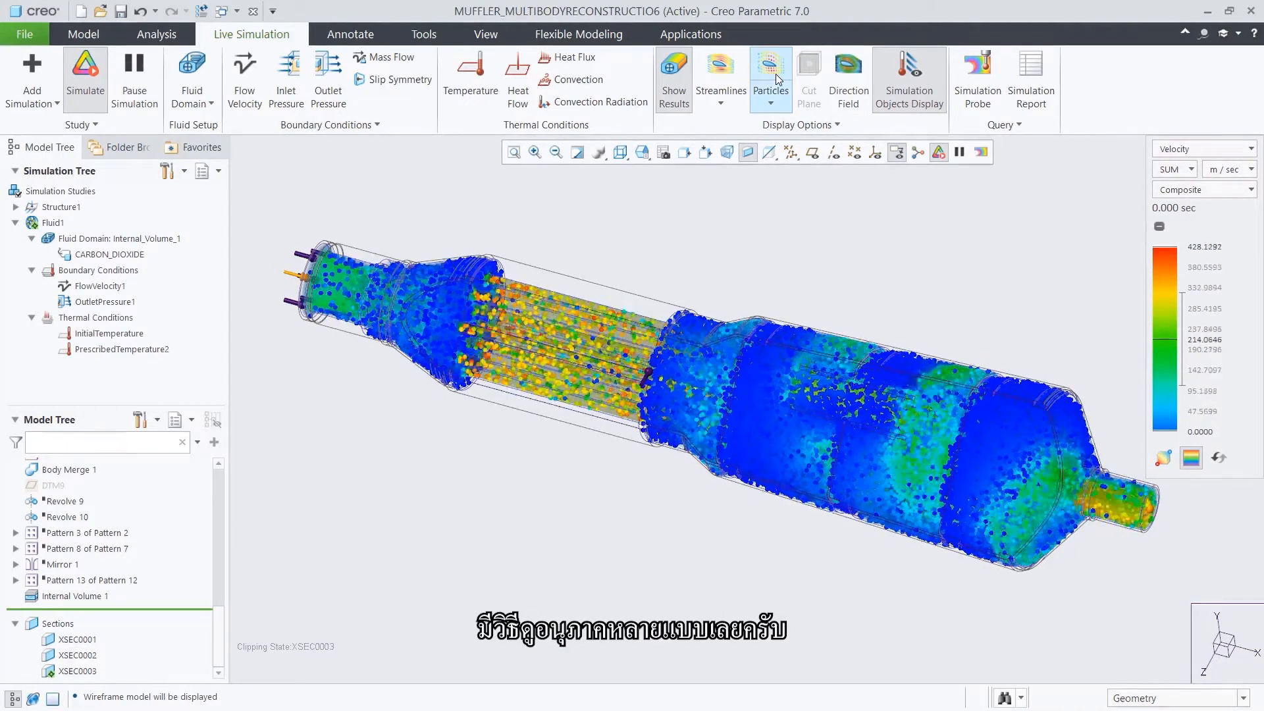
pyautogui.click(770, 103)
pyautogui.click(786, 141)
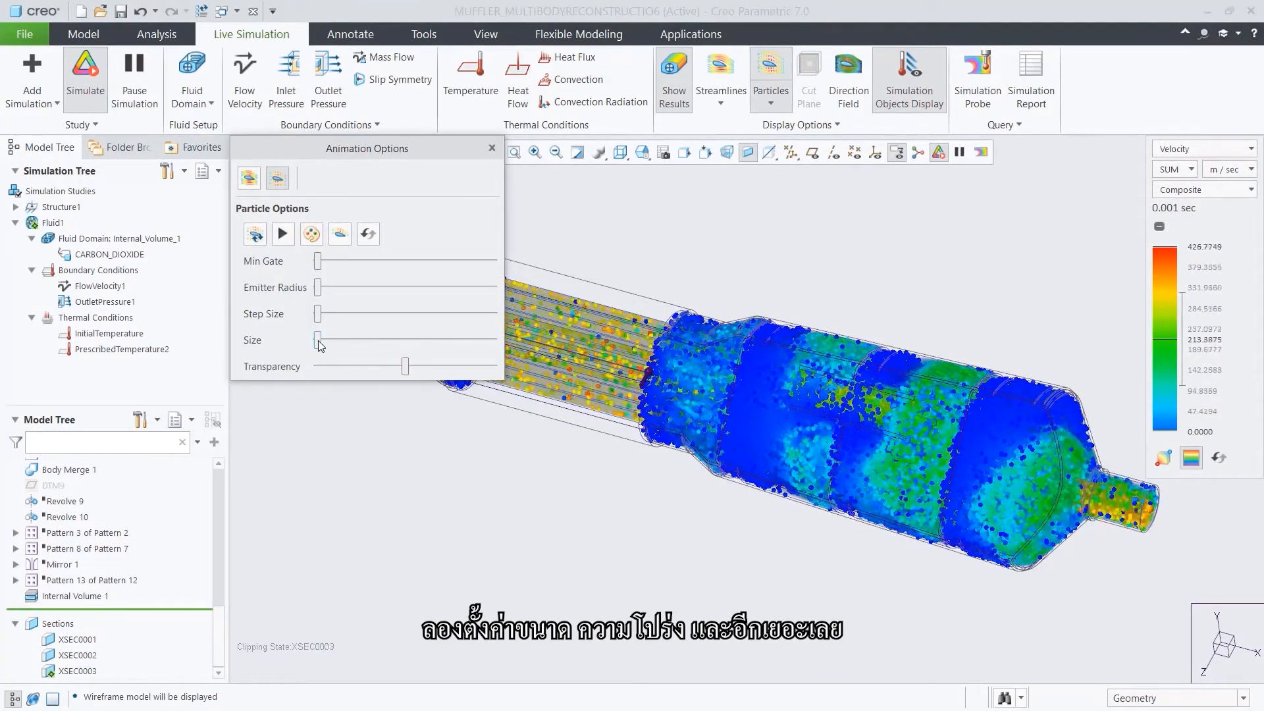
pyautogui.moveTo(325, 341); pyautogui.dragTo(353, 343)
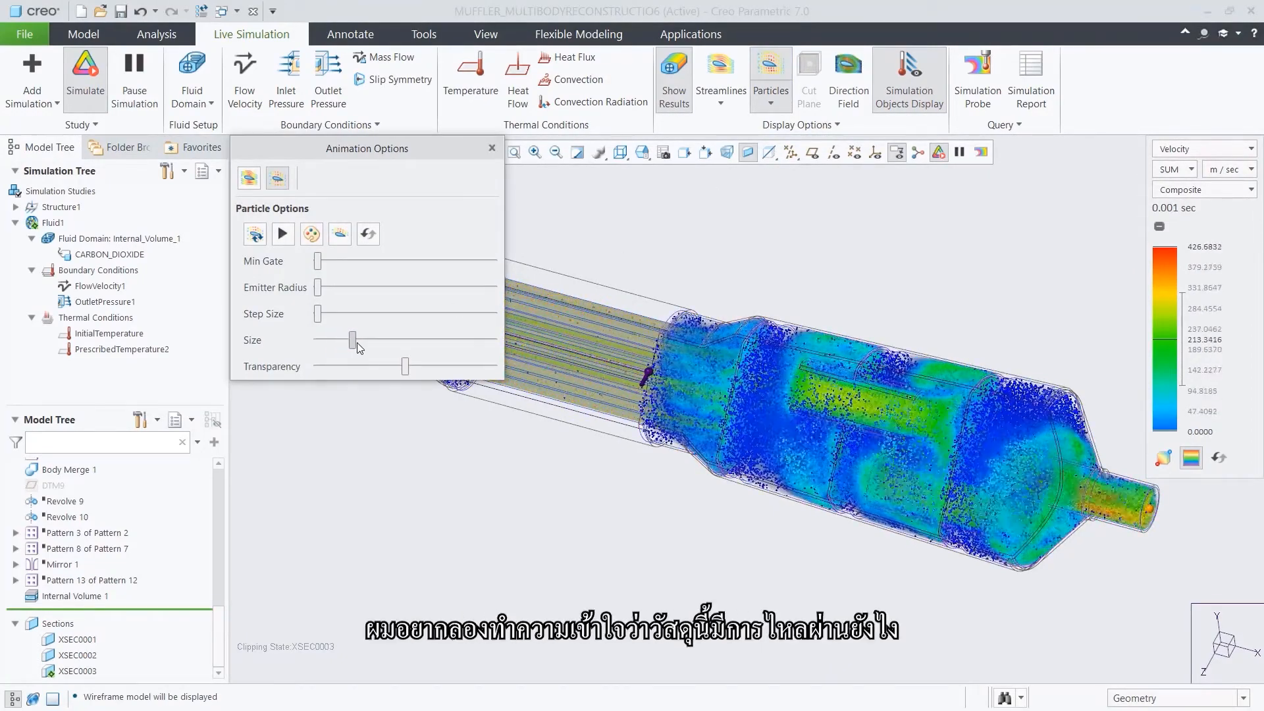
pyautogui.click(491, 148)
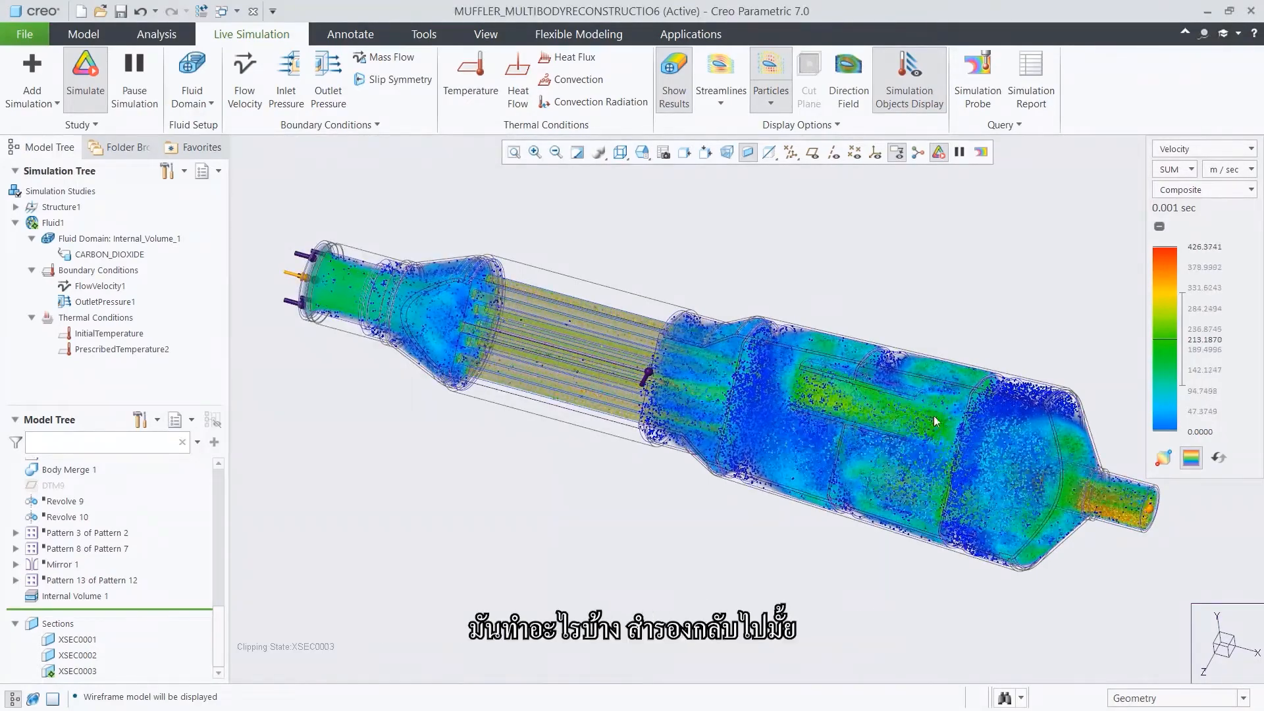
pyautogui.scroll(-4, 985, 442)
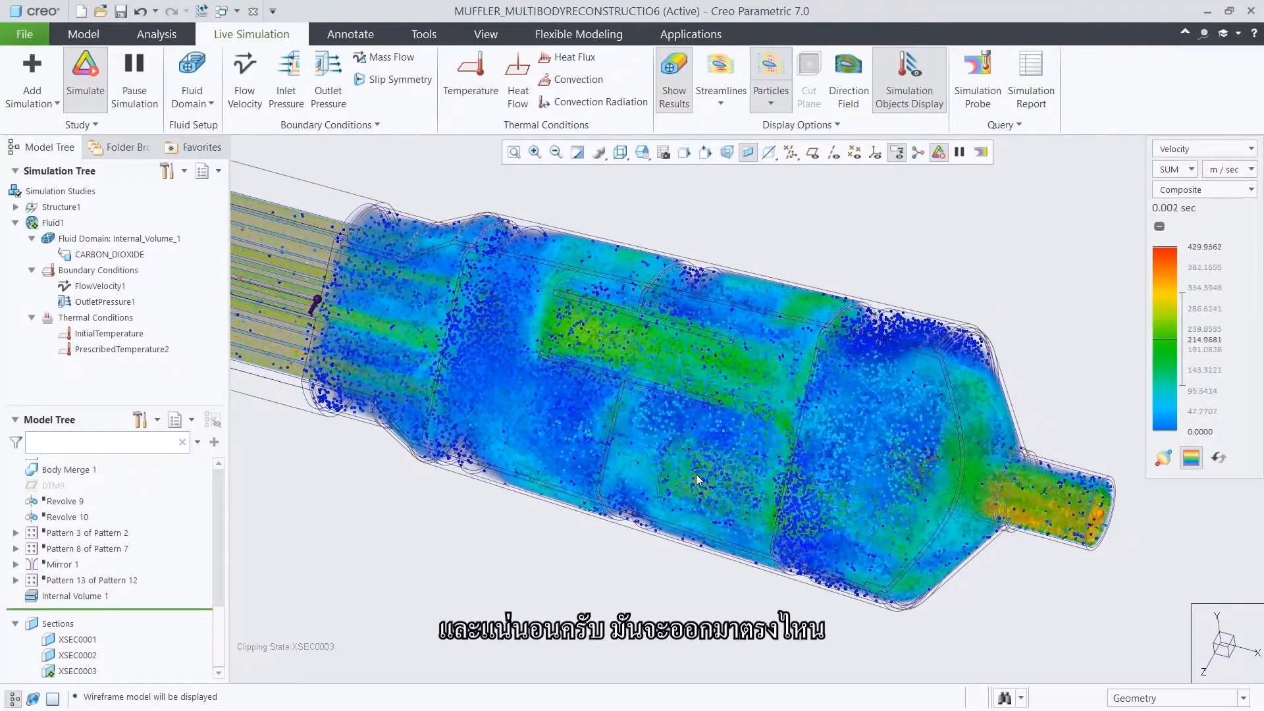
# - Replace the particle and composite results with a direction field on a section plane, seen in the saved 03_SECTION view
pyautogui.click(770, 70)
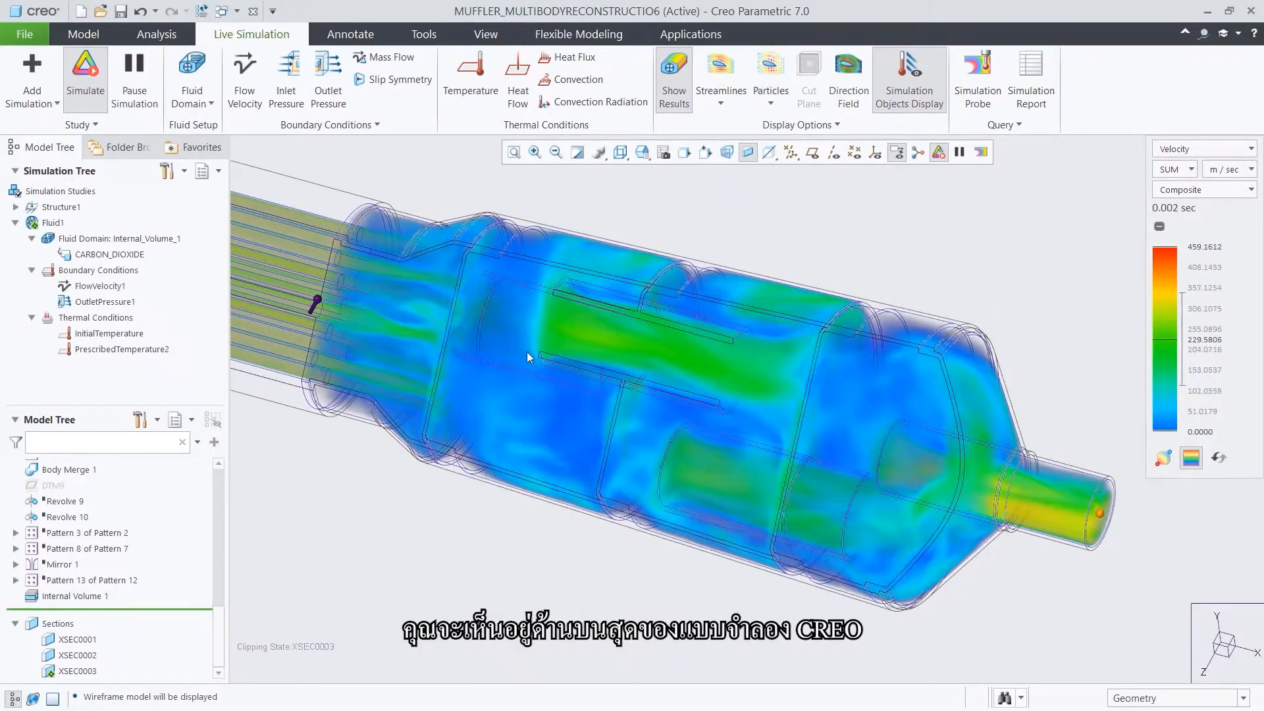
pyautogui.scroll(3, 527, 351)
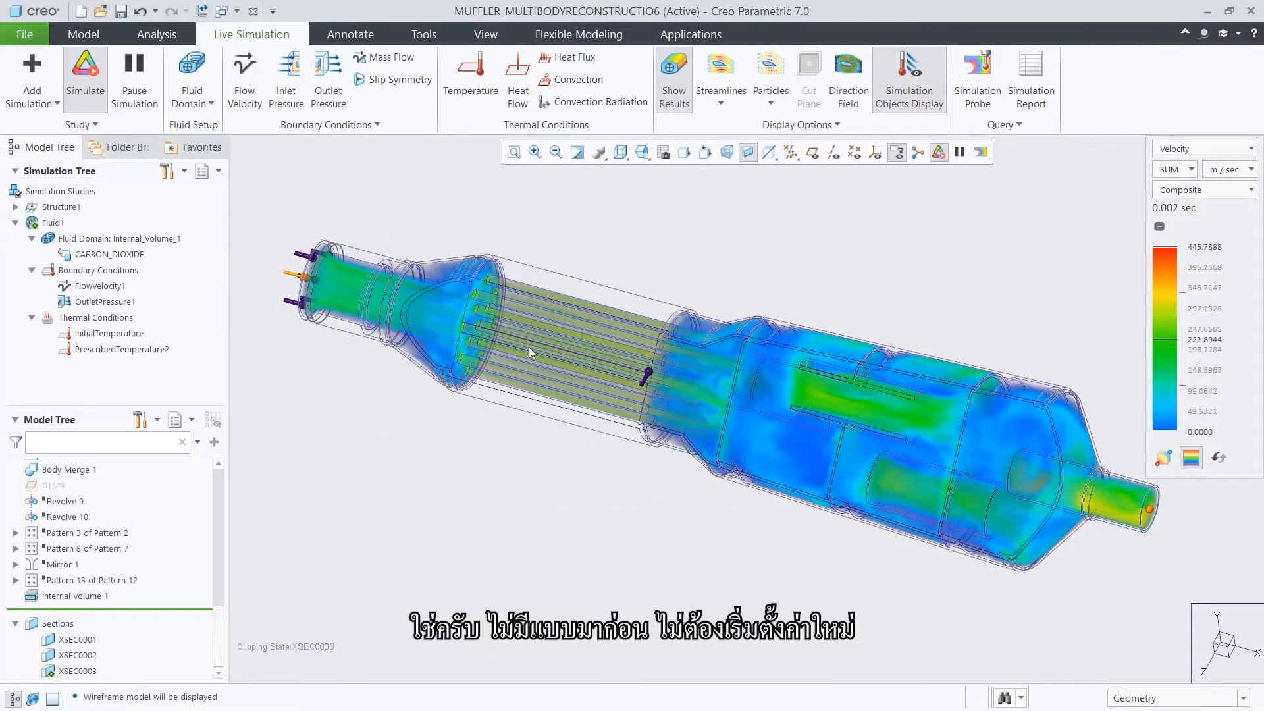
pyautogui.click(673, 78)
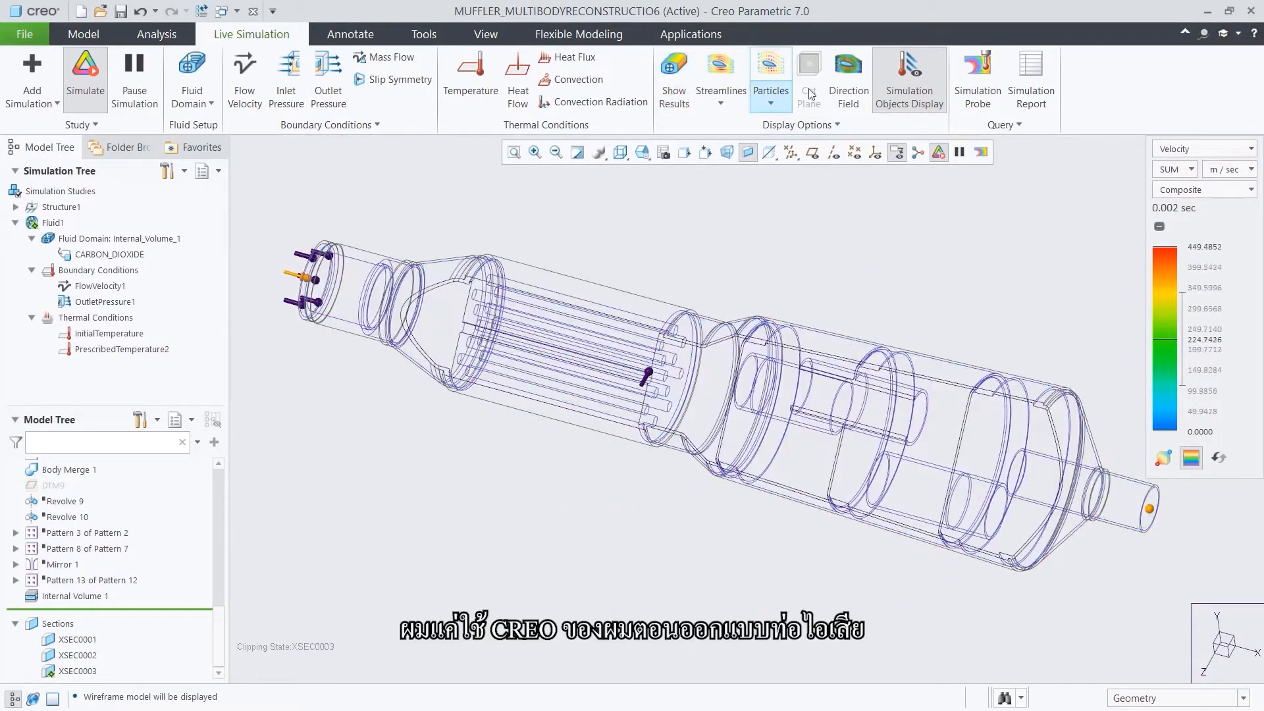
pyautogui.click(848, 78)
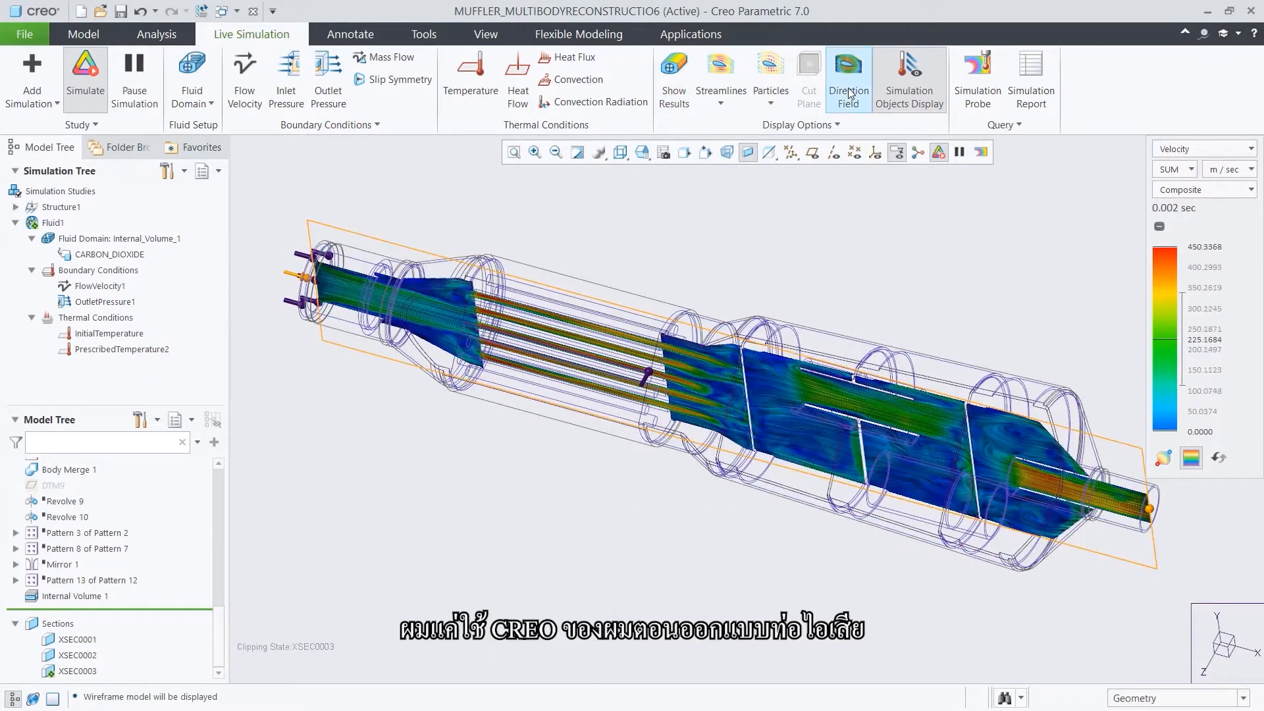
pyautogui.click(644, 160)
pyautogui.click(665, 239)
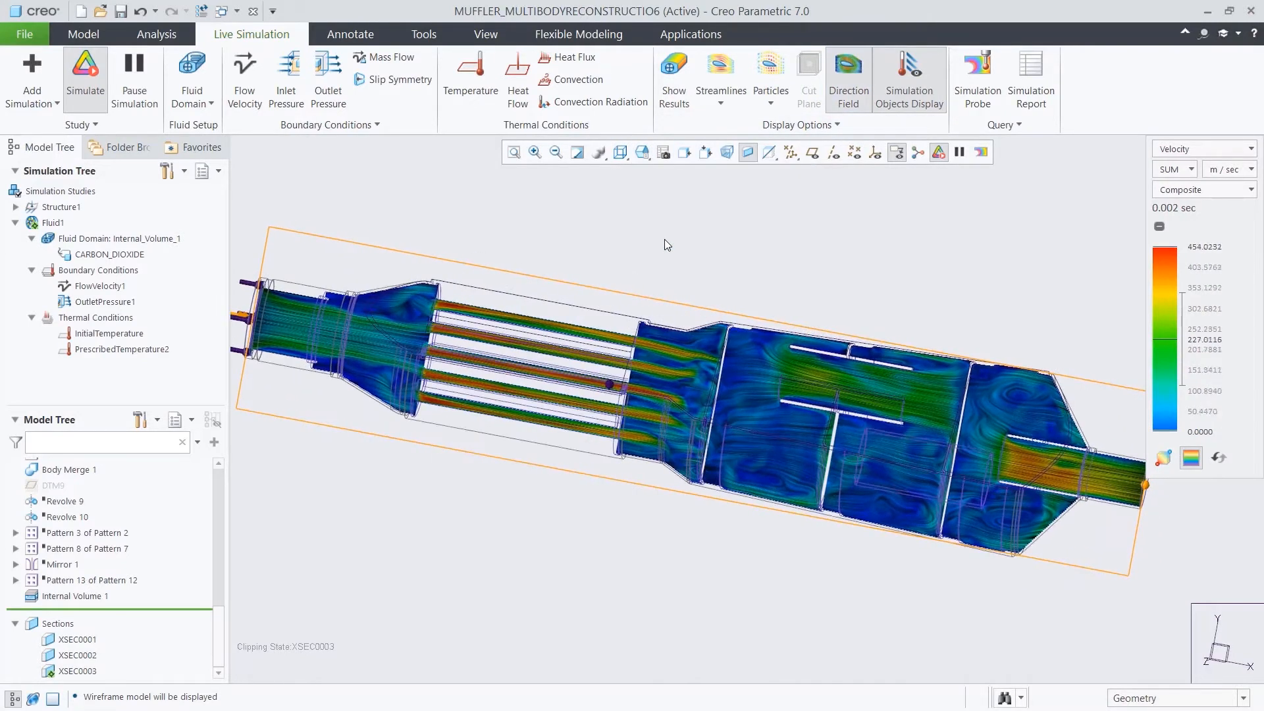
# - With selection limited to Fluid Objects, move the direction field's plane through the muffler to inspect the flow, and reset its offset to 0
pyautogui.click(1130, 698)
pyautogui.click(1133, 685)
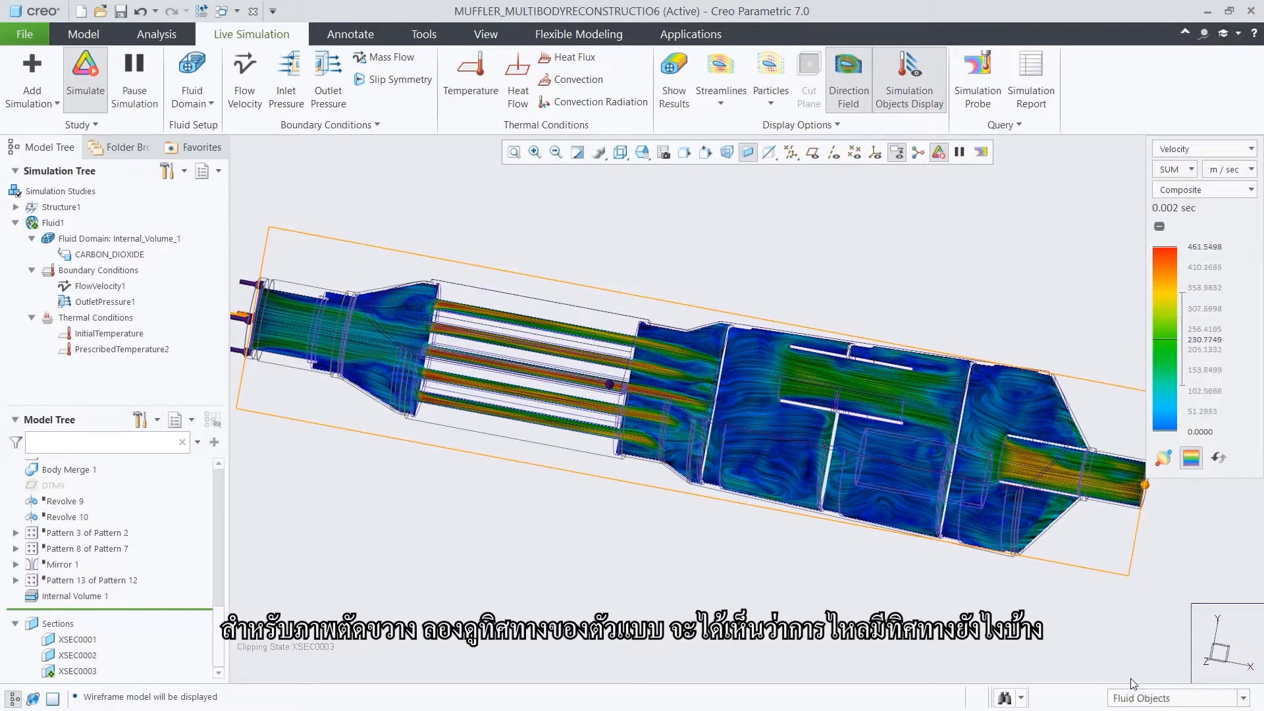
pyautogui.click(672, 492)
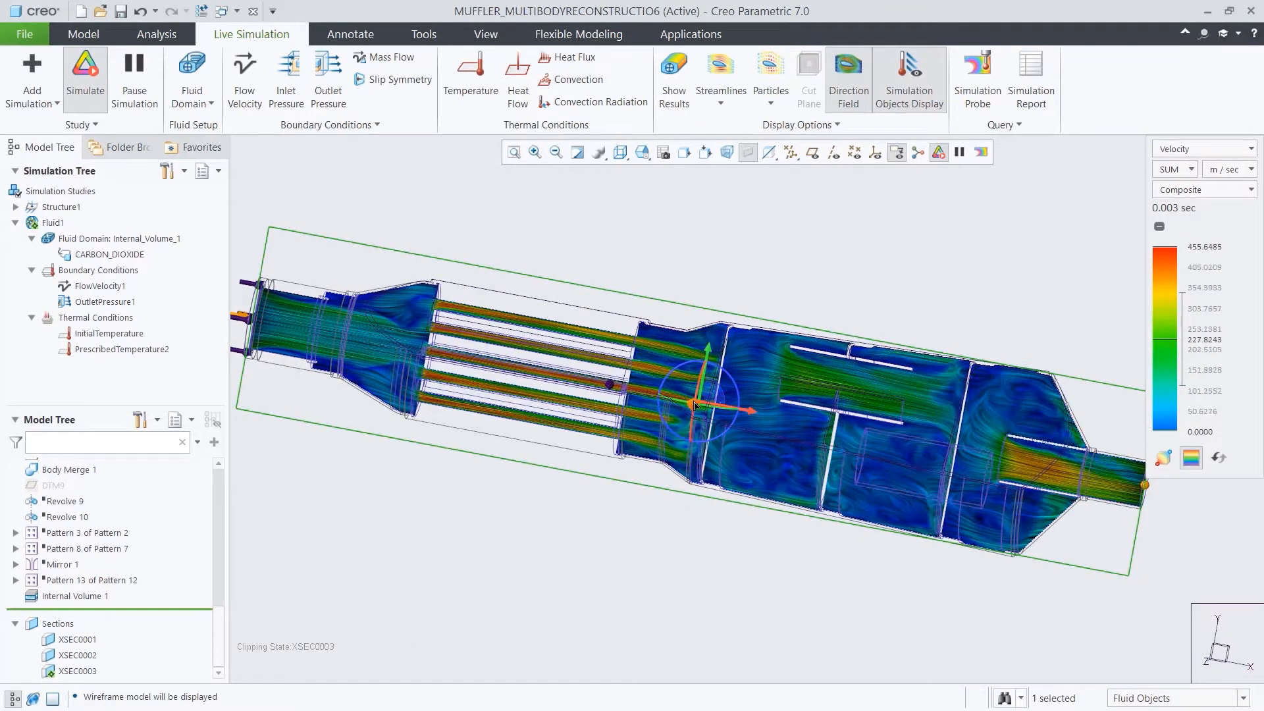
pyautogui.moveTo(694, 407); pyautogui.dragTo(689, 403)
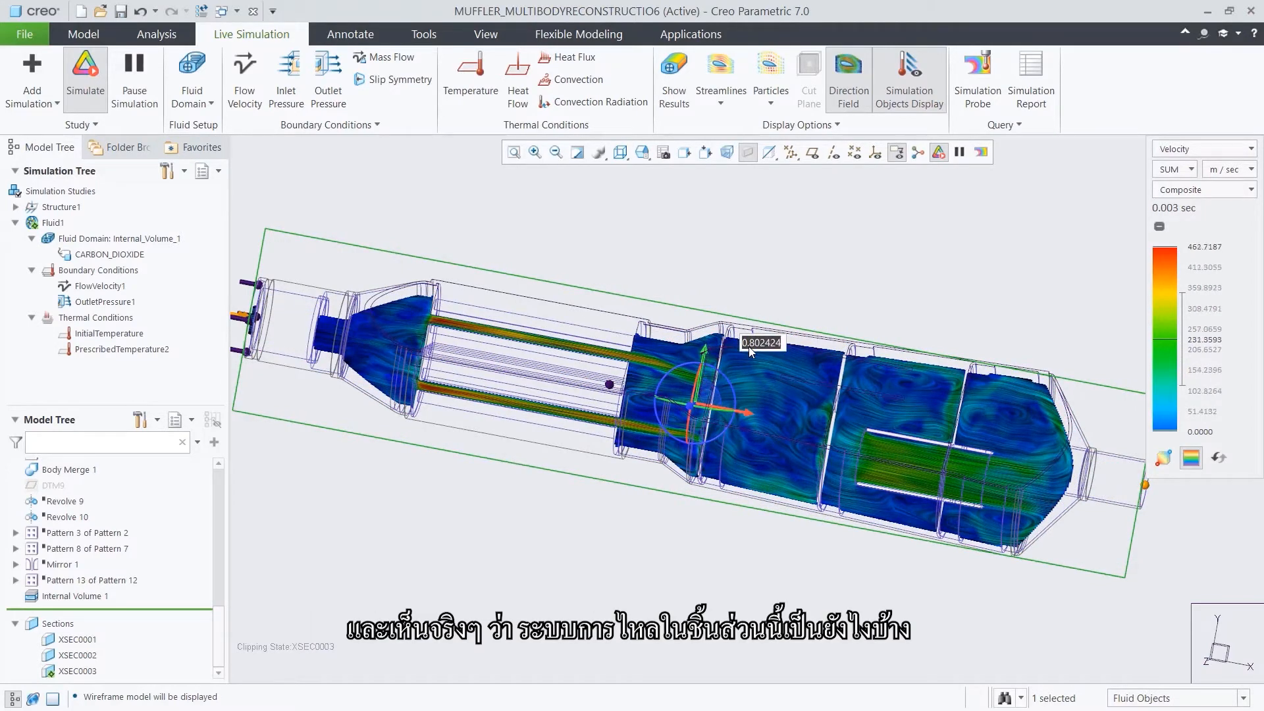
pyautogui.write('0')
pyautogui.press('Return')
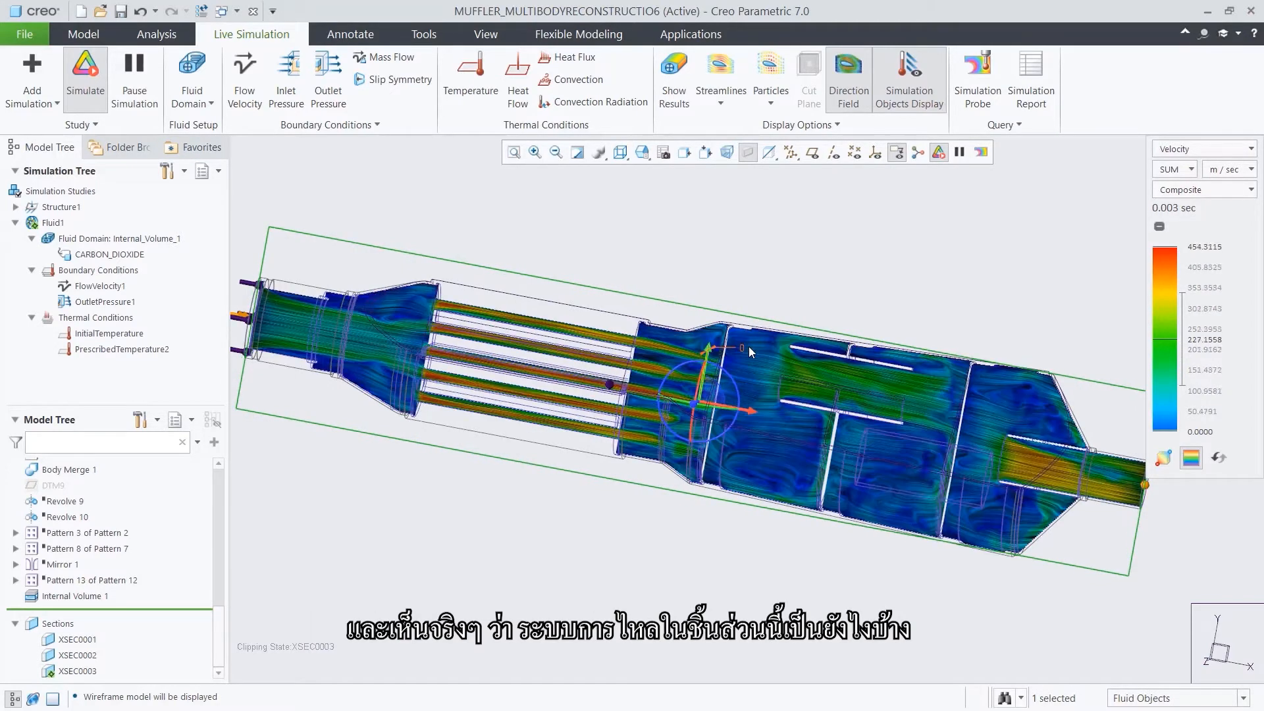
# - Replace the direction field with the composite velocity results in the saved 00_START view
pyautogui.click(842, 97)
pyautogui.click(672, 93)
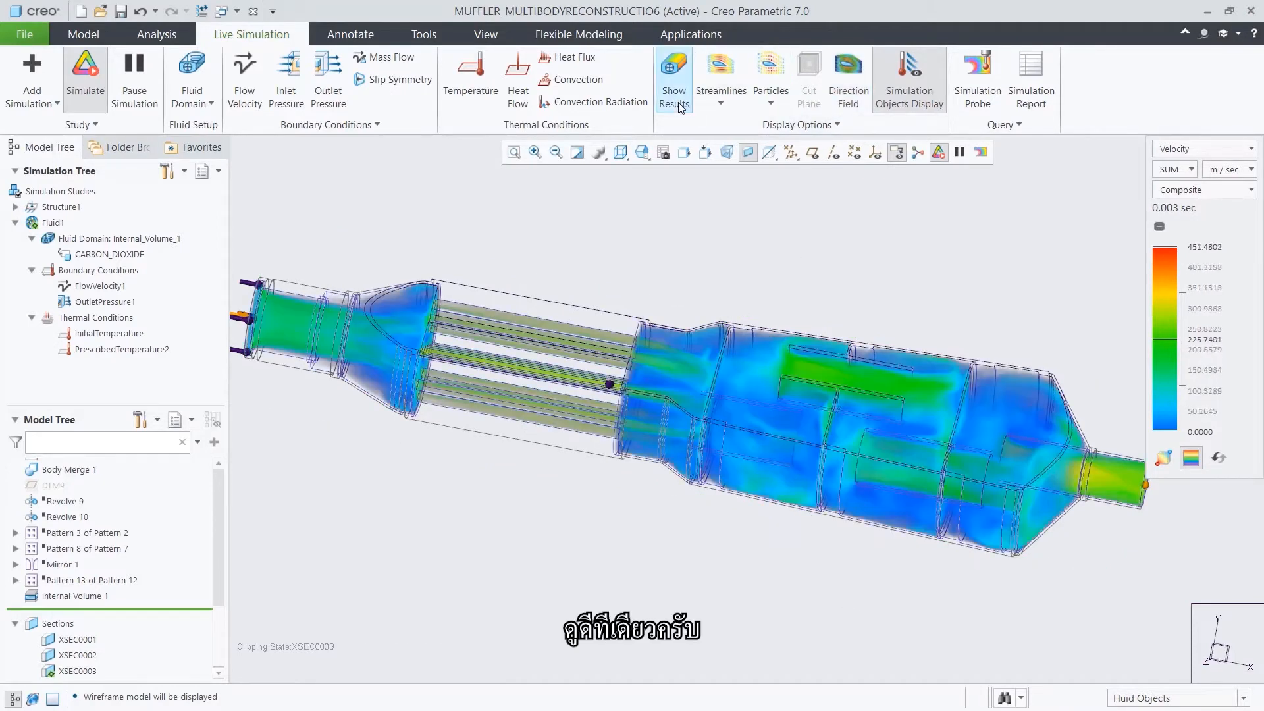
pyautogui.click(641, 156)
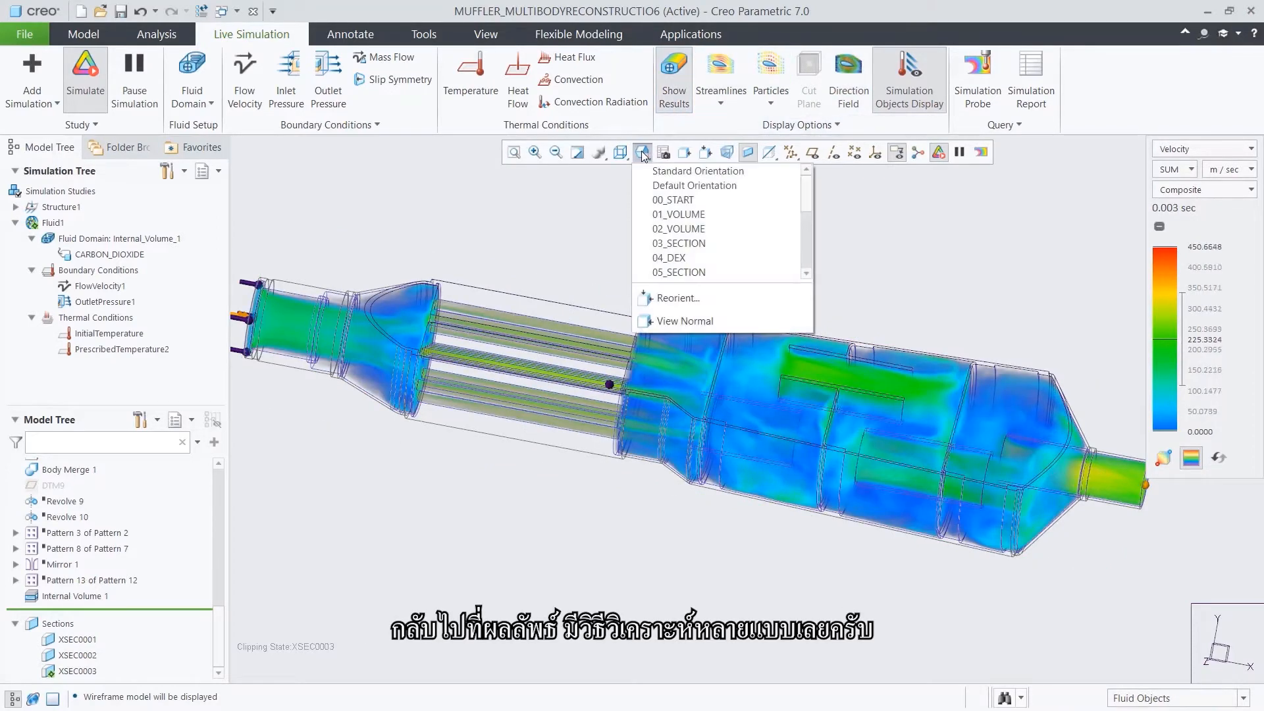
pyautogui.click(658, 199)
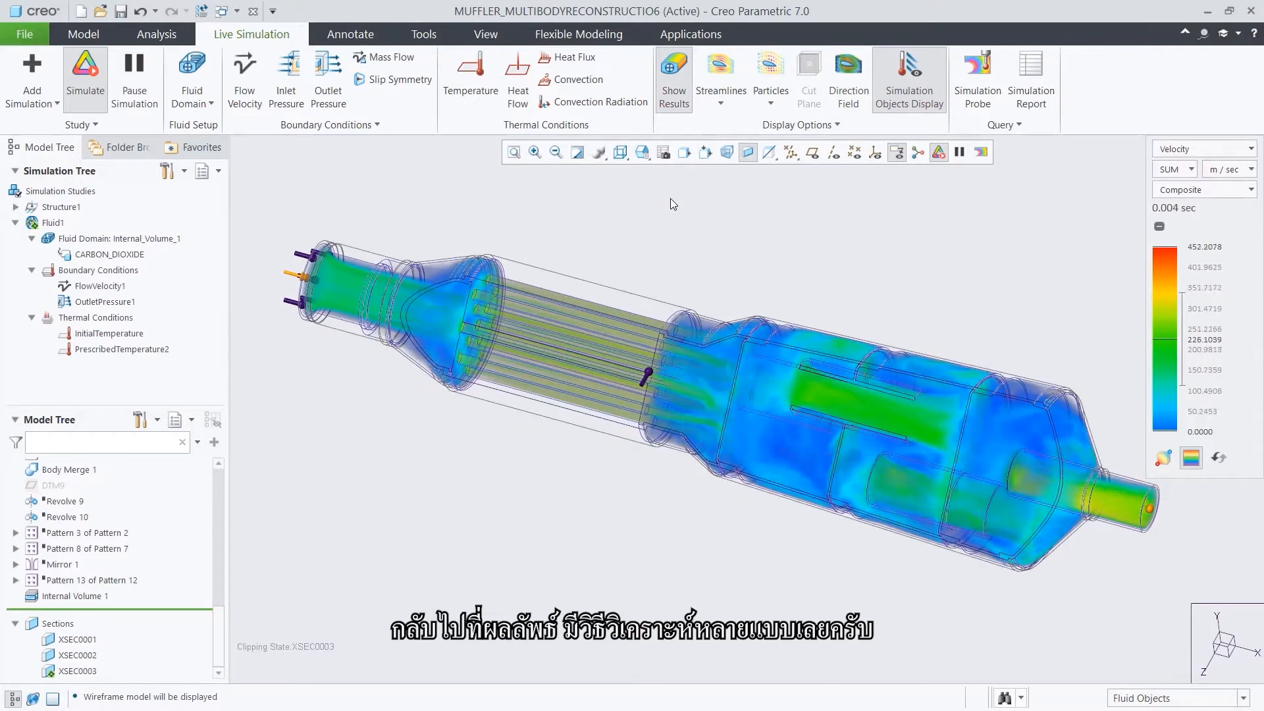
# - Add a Maximum simulation probe for velocity on the muffler's outlet end surface and save it under the suggested name
pyautogui.click(976, 91)
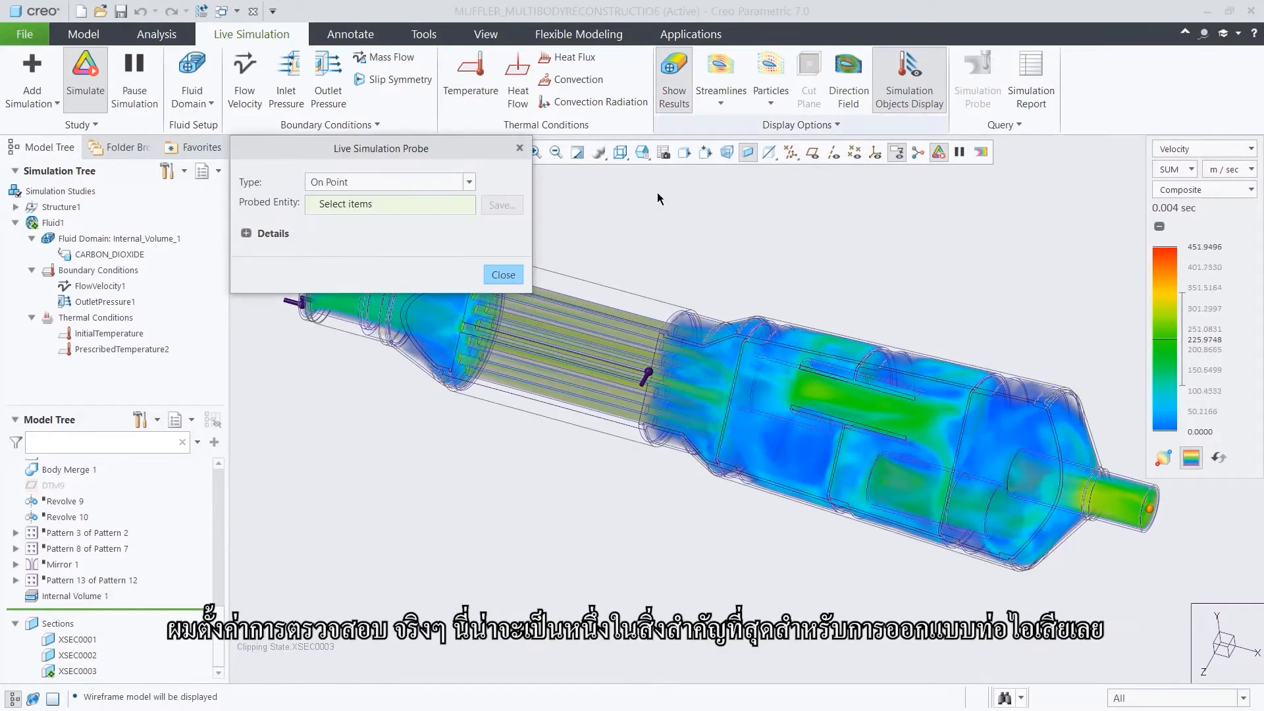
pyautogui.click(456, 181)
pyautogui.click(445, 214)
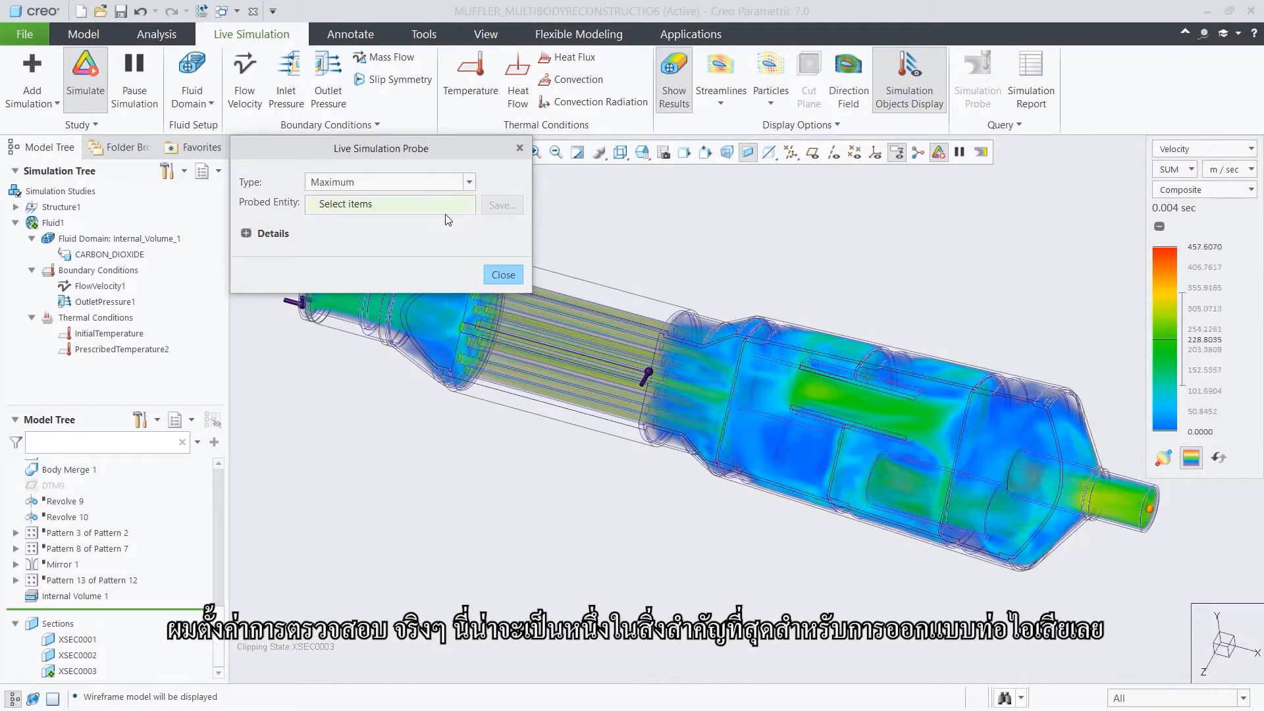
pyautogui.click(1150, 503)
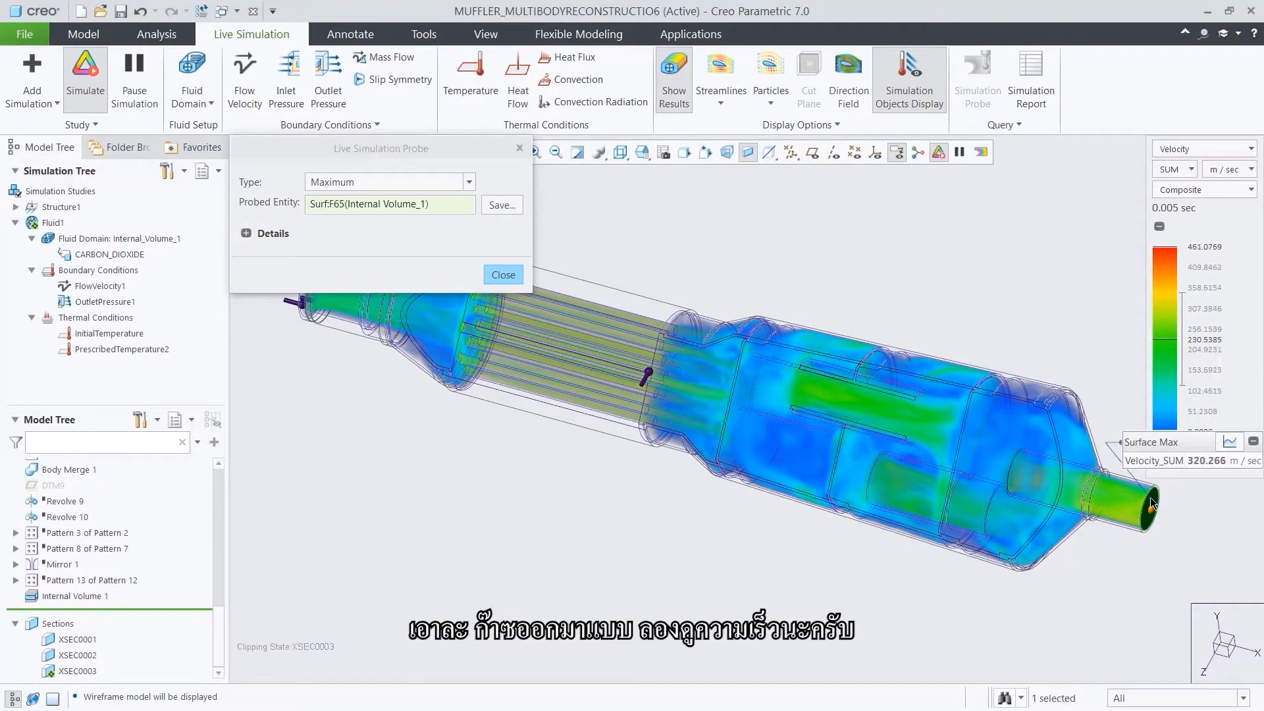
pyautogui.moveTo(1159, 441); pyautogui.dragTo(847, 235)
pyautogui.click(516, 207)
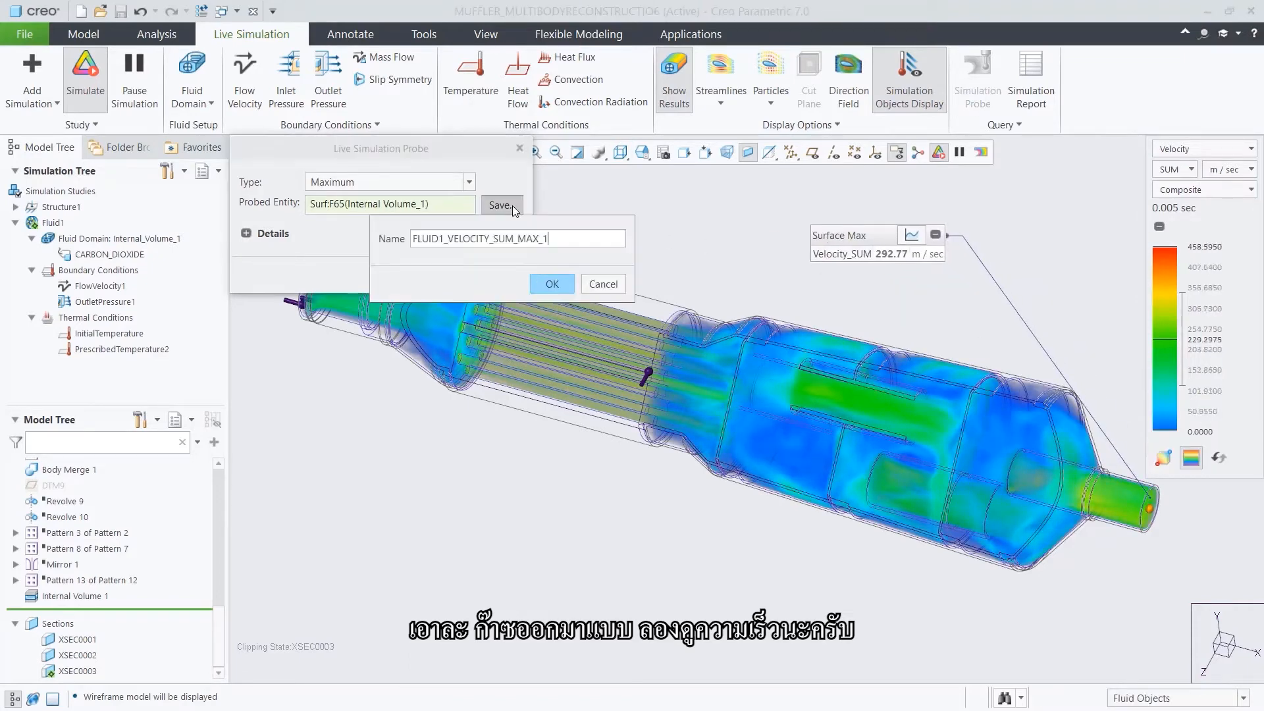
pyautogui.click(541, 283)
pyautogui.click(515, 275)
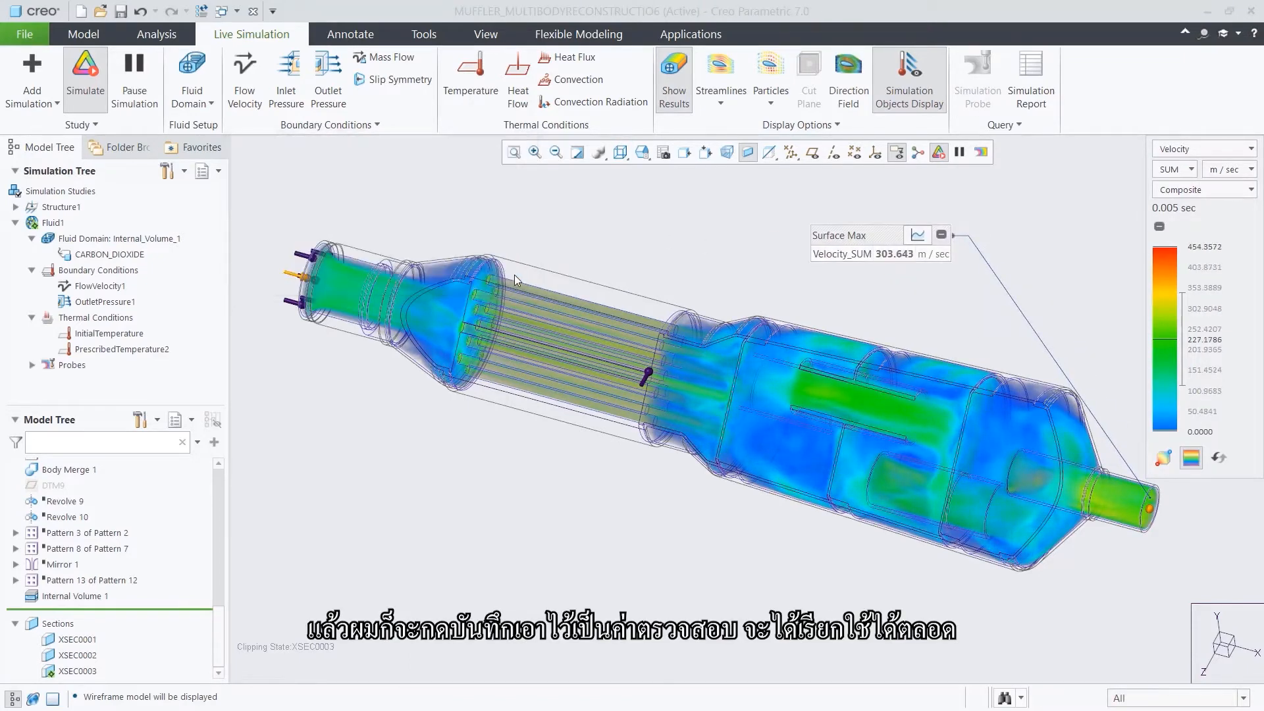
# - Review the outlet probe's velocity graph, and view the pressure results before returning to the velocity display
pyautogui.click(916, 236)
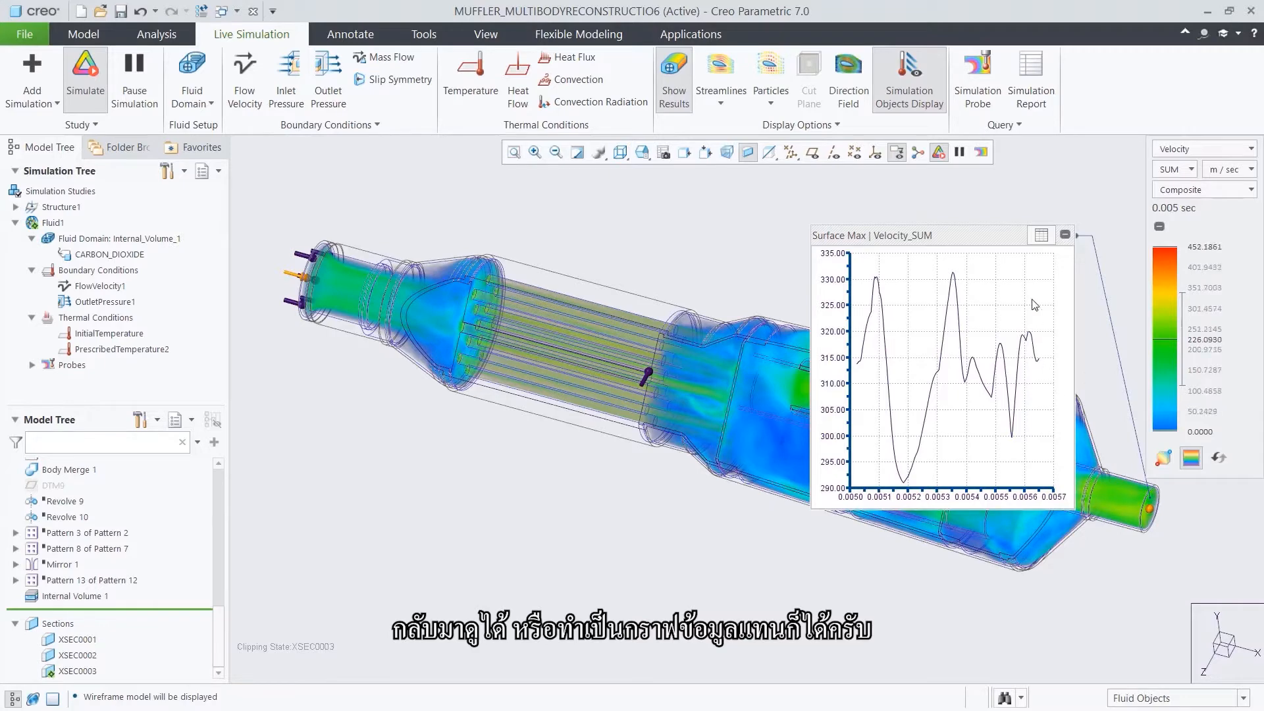
pyautogui.click(1041, 237)
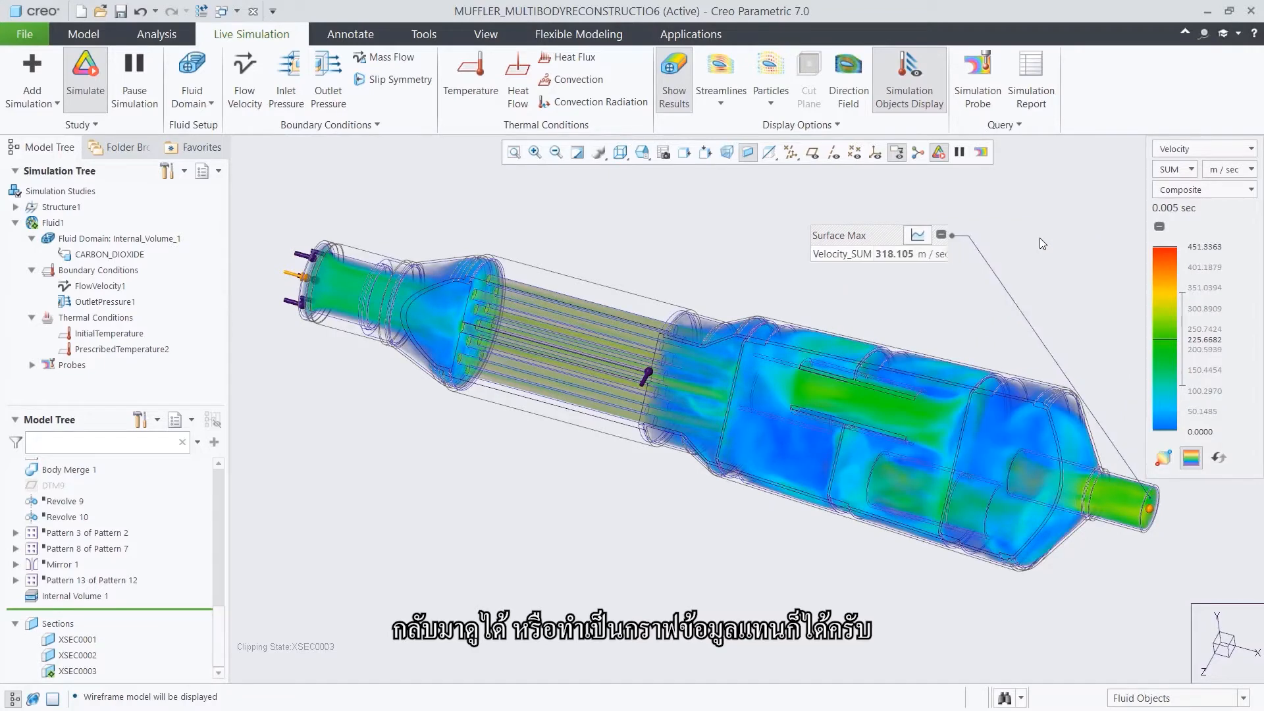
pyautogui.click(1169, 151)
pyautogui.click(1165, 185)
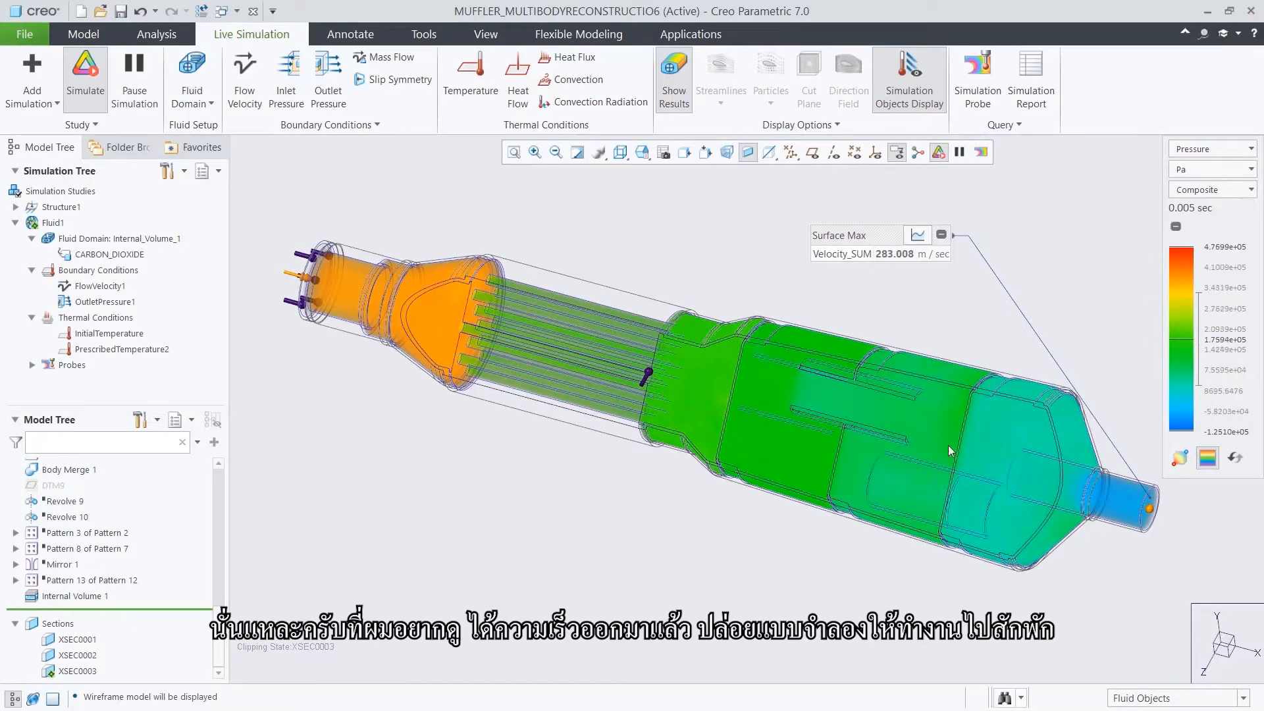
pyautogui.click(1193, 153)
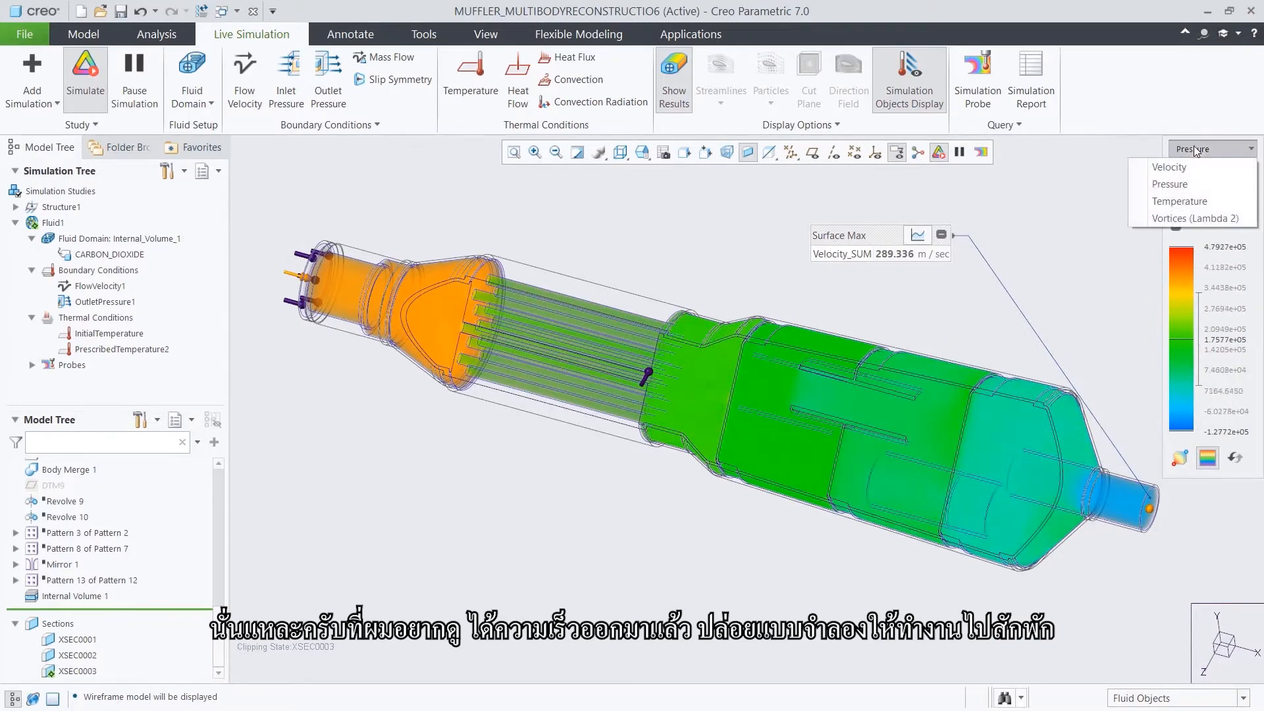
pyautogui.click(1189, 167)
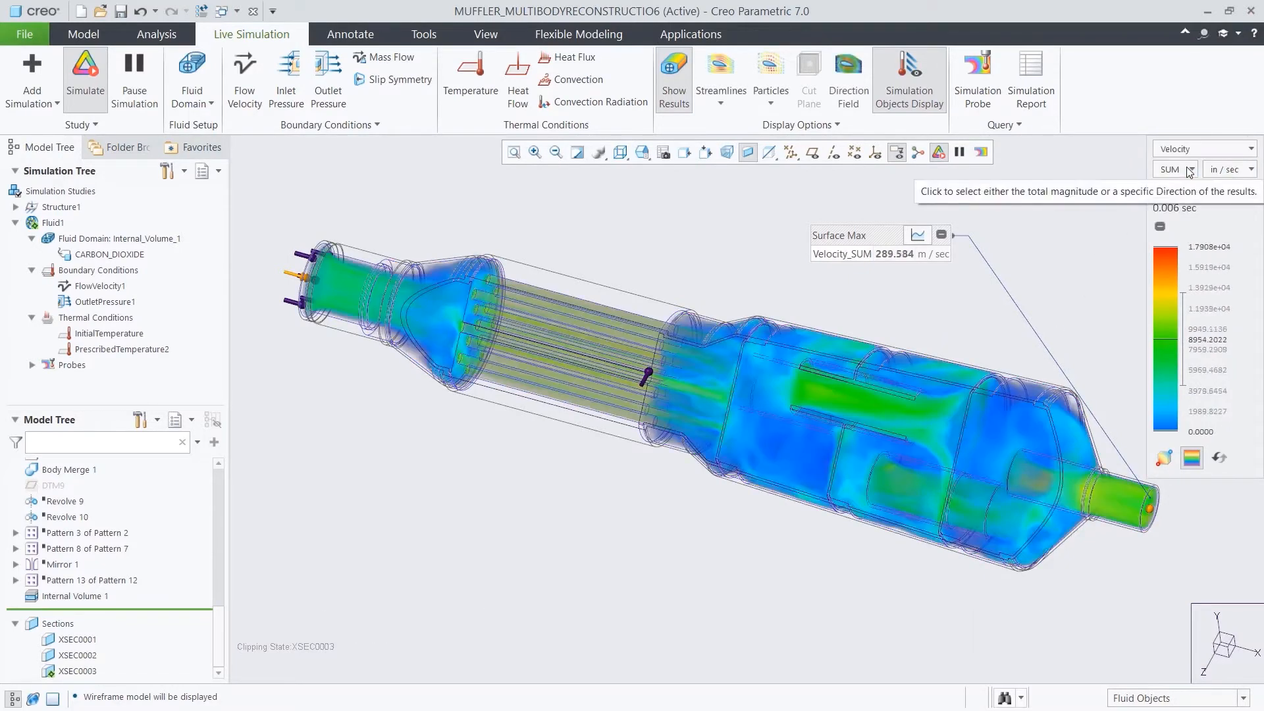
# - Start a Design Exploration session named Muffler_Design_Explore
pyautogui.click(23, 37)
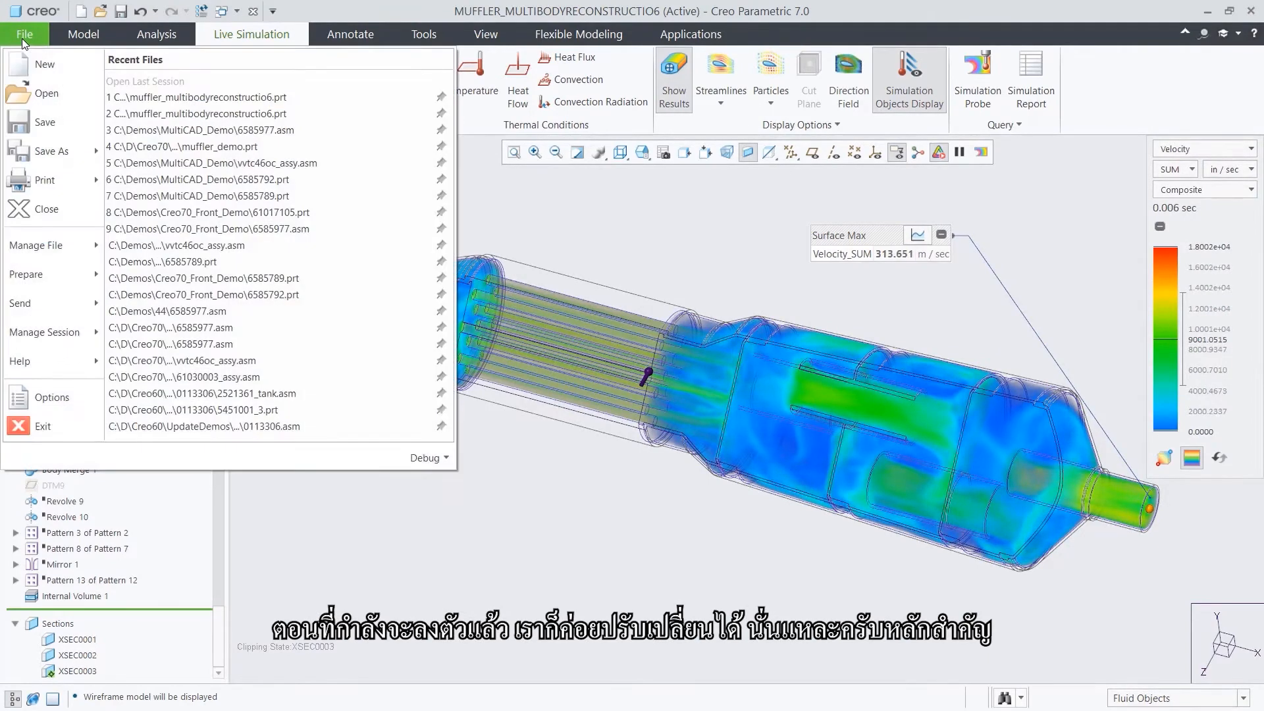
pyautogui.moveTo(64, 334)
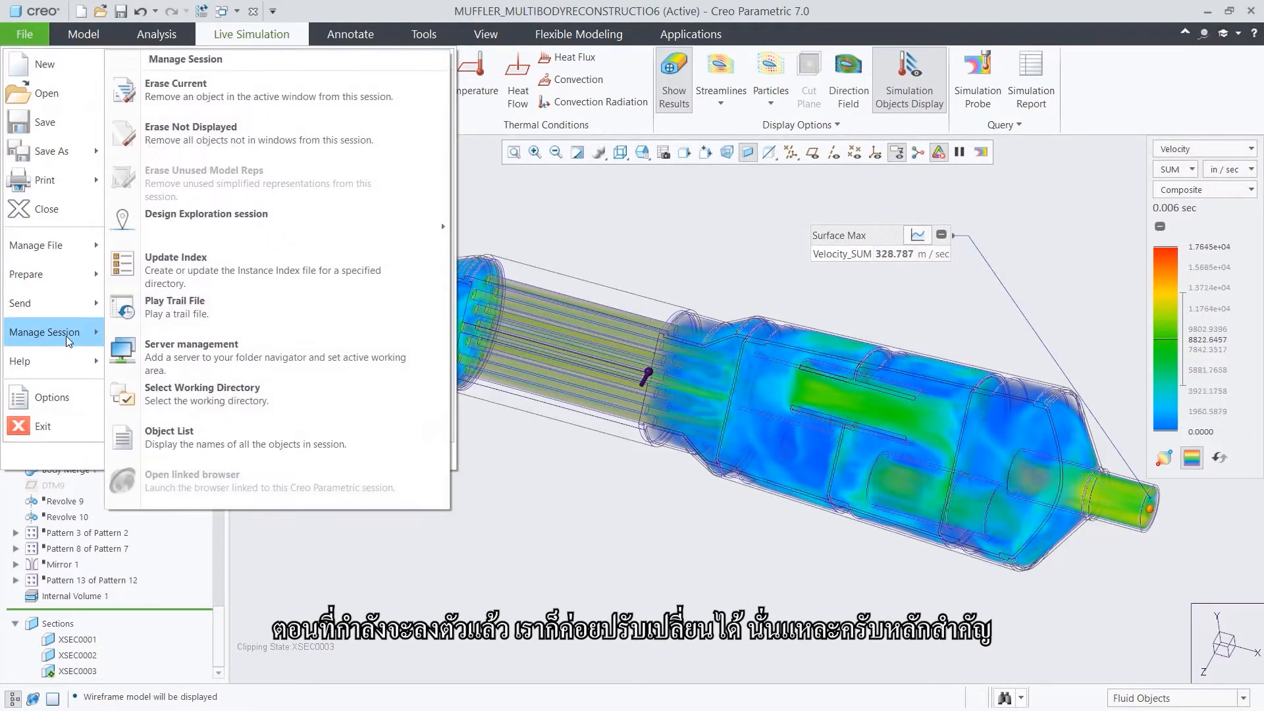
pyautogui.moveTo(230, 220)
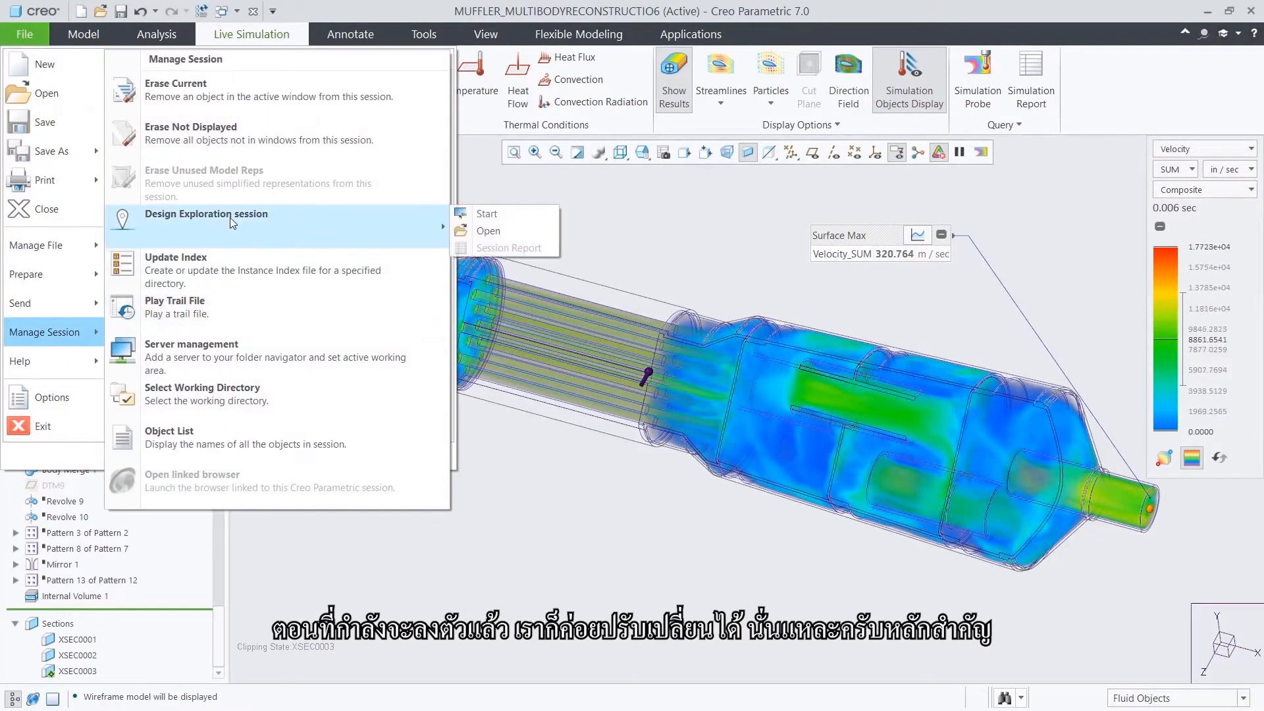
pyautogui.click(480, 214)
pyautogui.write('Muffler_Design_Explore')
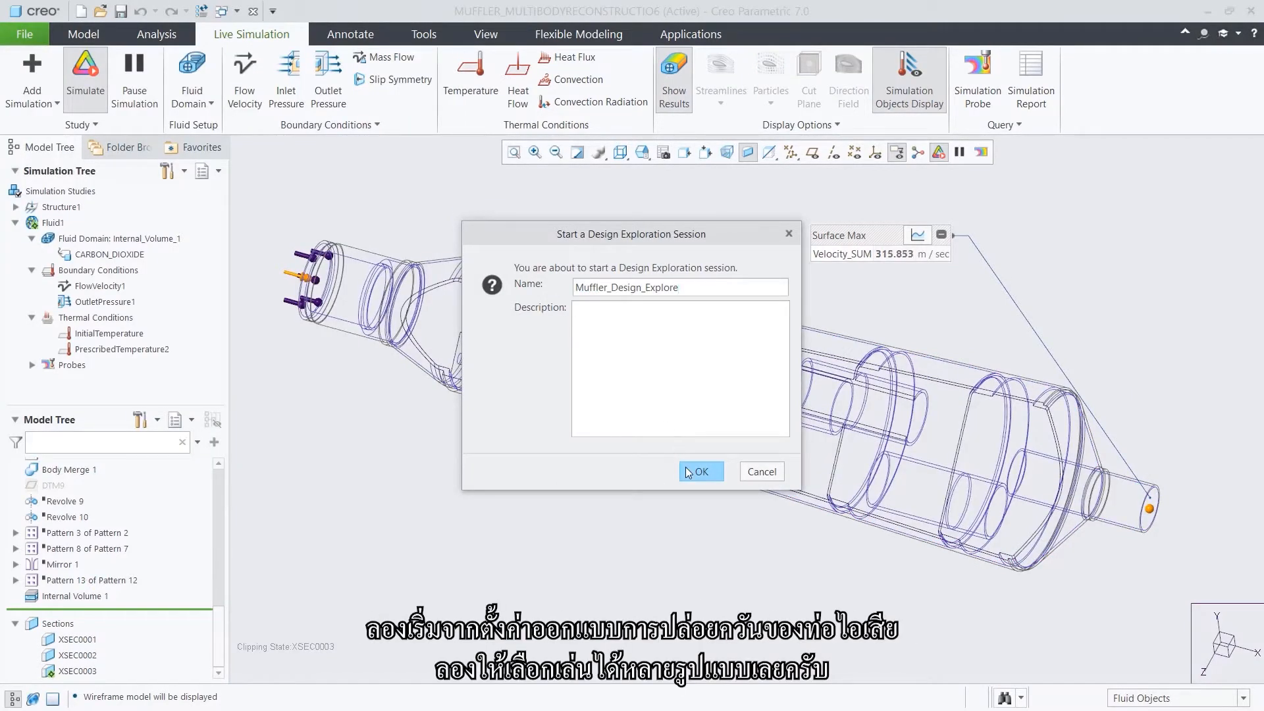
pyautogui.click(685, 471)
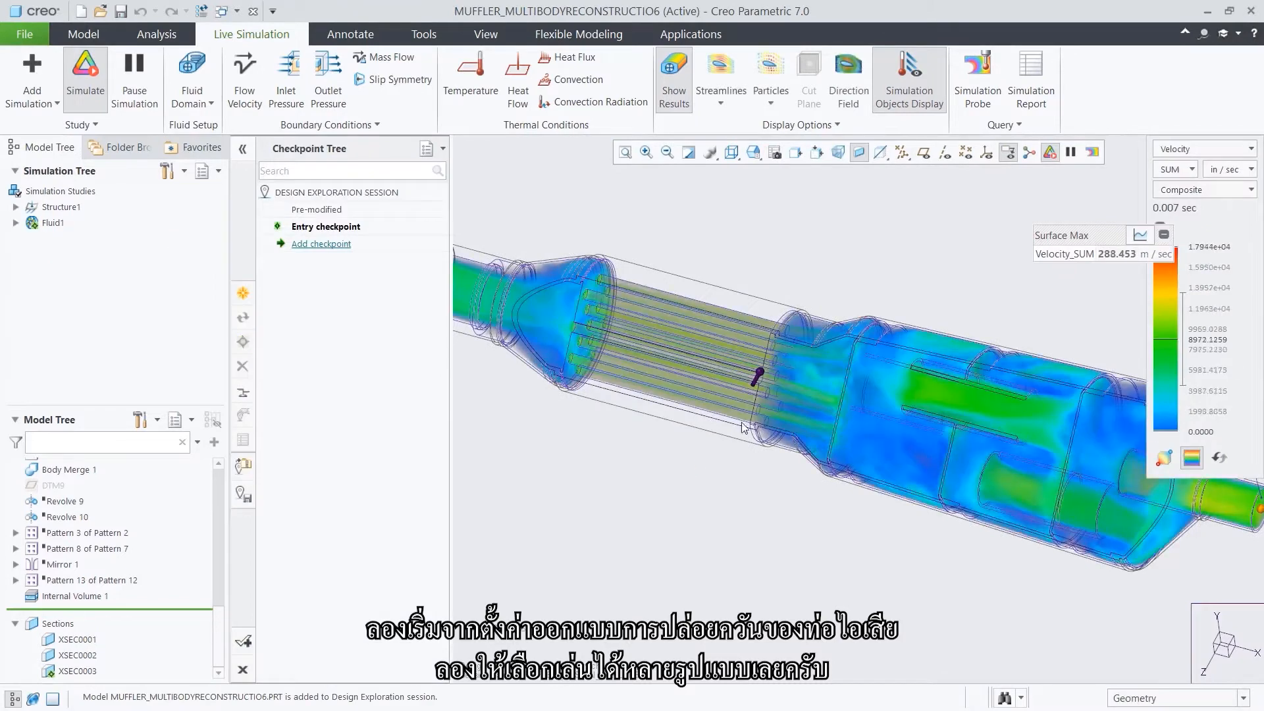
# - Display the muffler as Shading With Edges and hide the Internal Volume 1 feature
pyautogui.scroll(-5, 770, 369)
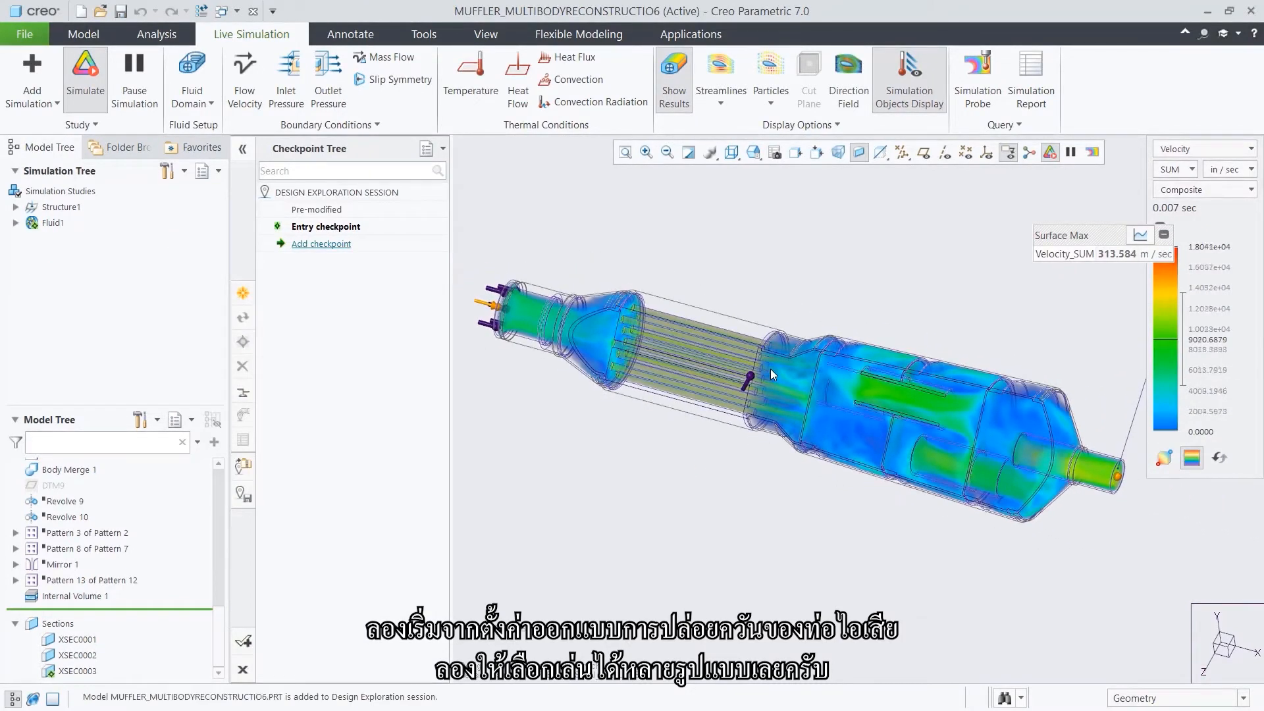
pyautogui.click(732, 154)
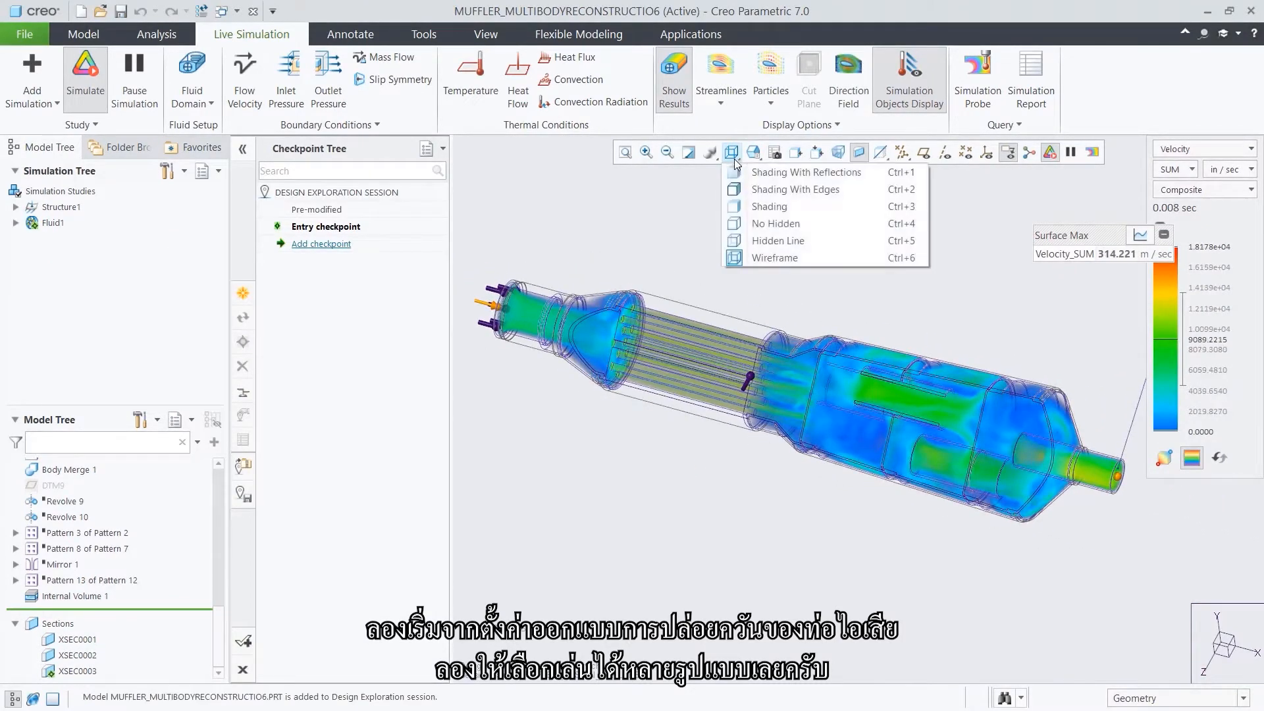
pyautogui.click(744, 190)
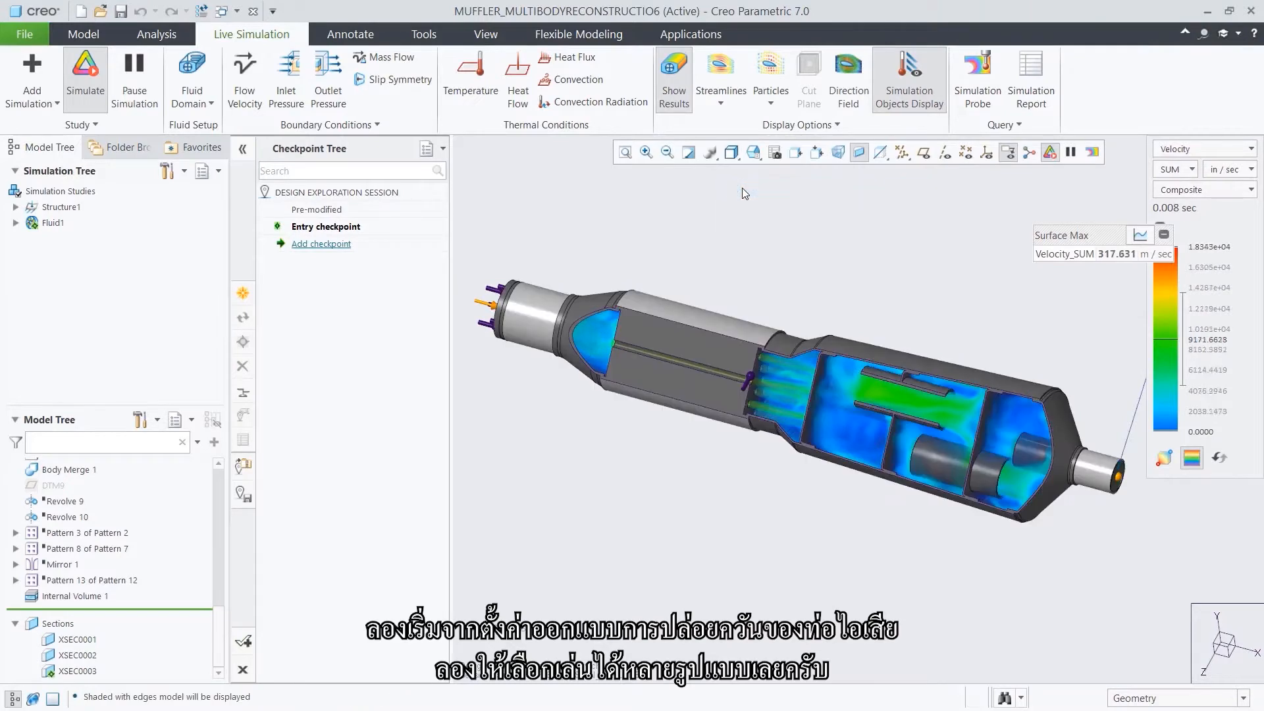
pyautogui.click(73, 595)
pyautogui.click(111, 549)
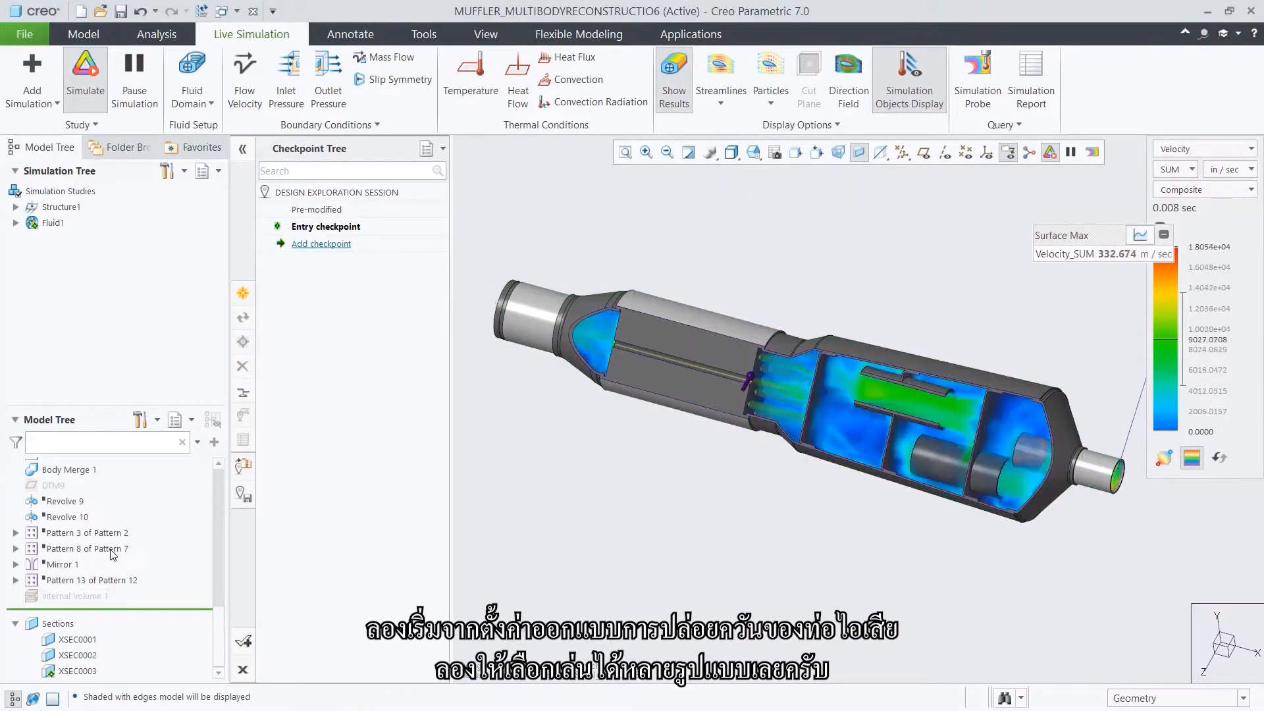
# - Set the depth of the lower inner tube (Extrude 9) in the sectioned muffler chamber to 4.19
pyautogui.click(931, 459)
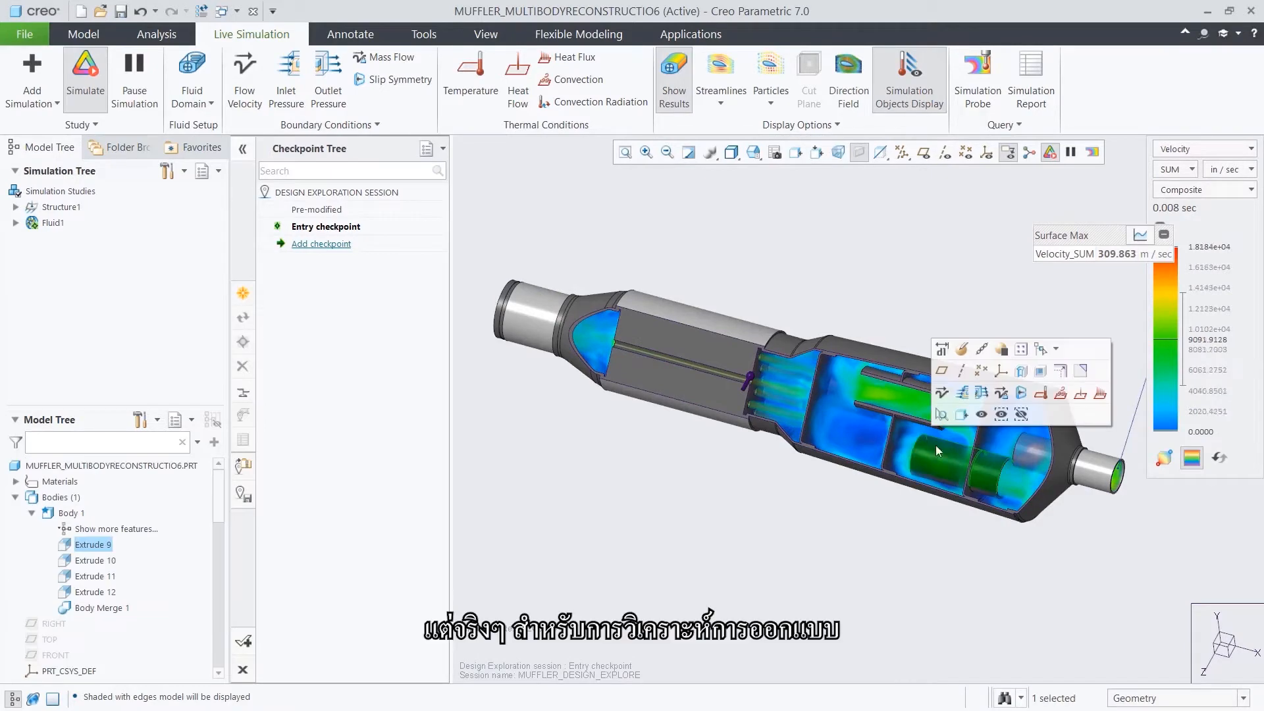
pyautogui.click(941, 351)
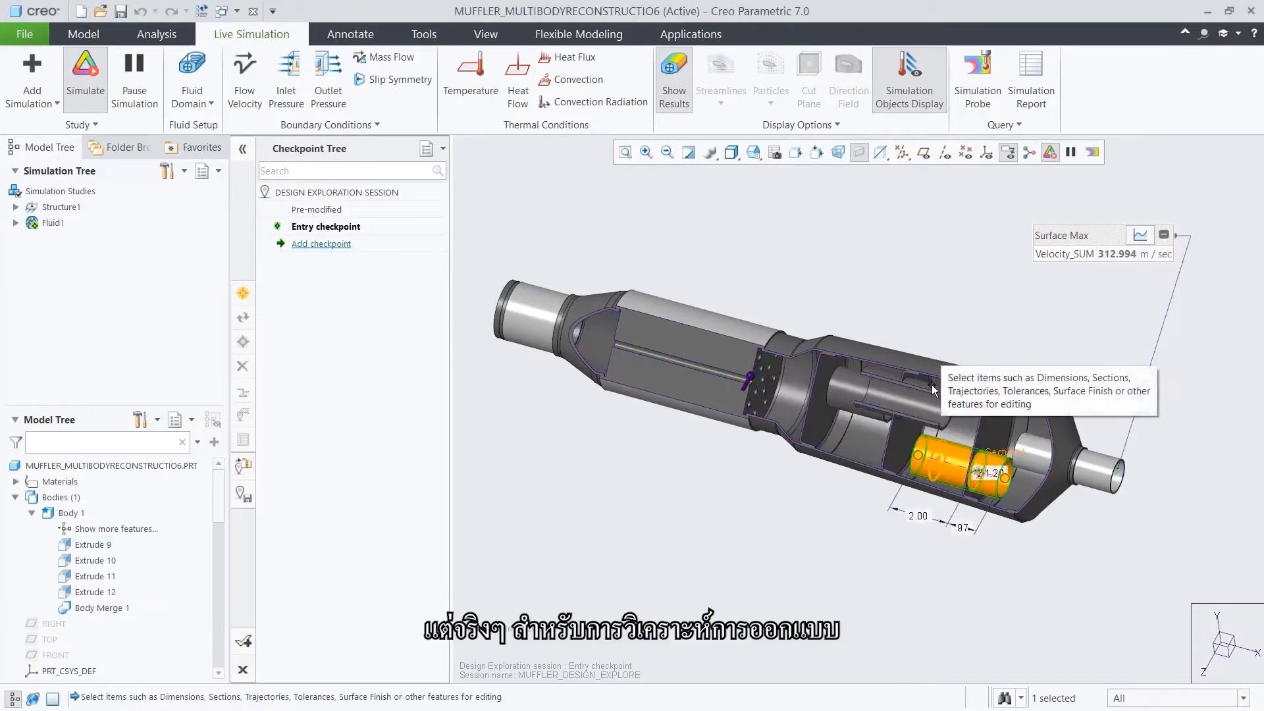
pyautogui.doubleClick(914, 515)
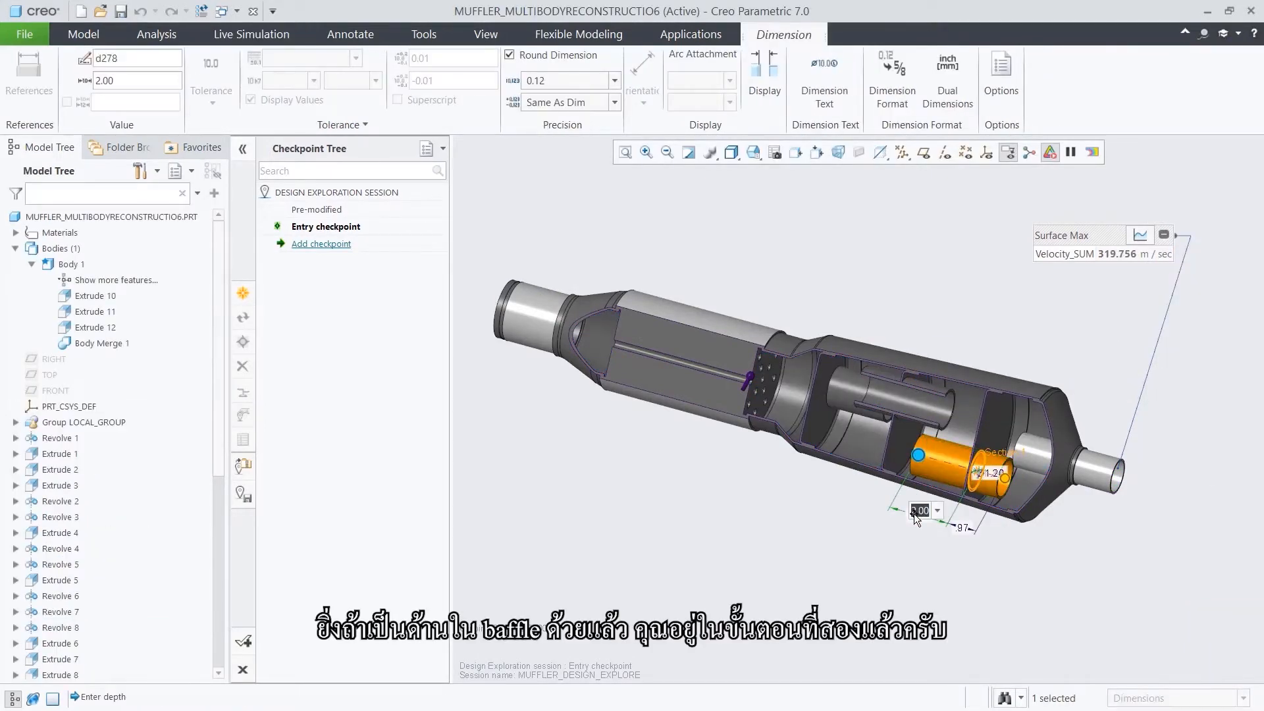
pyautogui.press('BackSpace')
pyautogui.write('4.19')
pyautogui.press('Return')
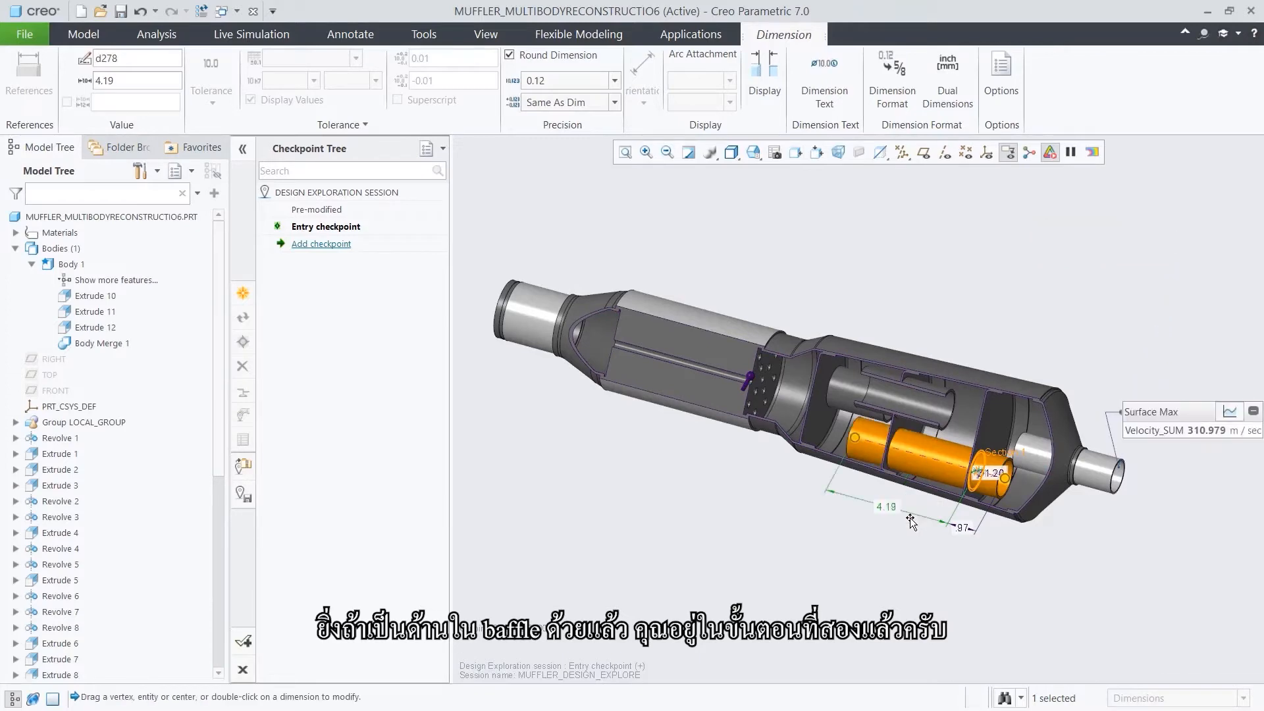
pyautogui.click(884, 549)
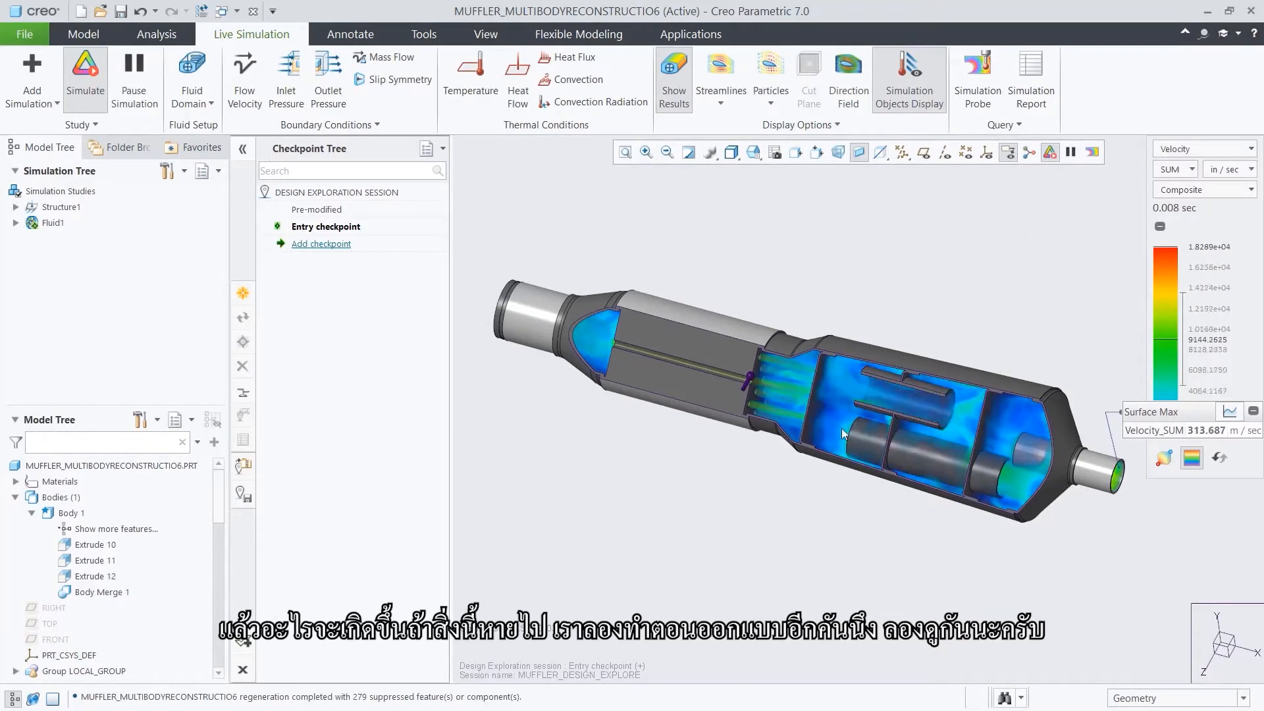
# - Set the depth of the upper inner tube (Extrude 7) to 4.39
pyautogui.click(837, 391)
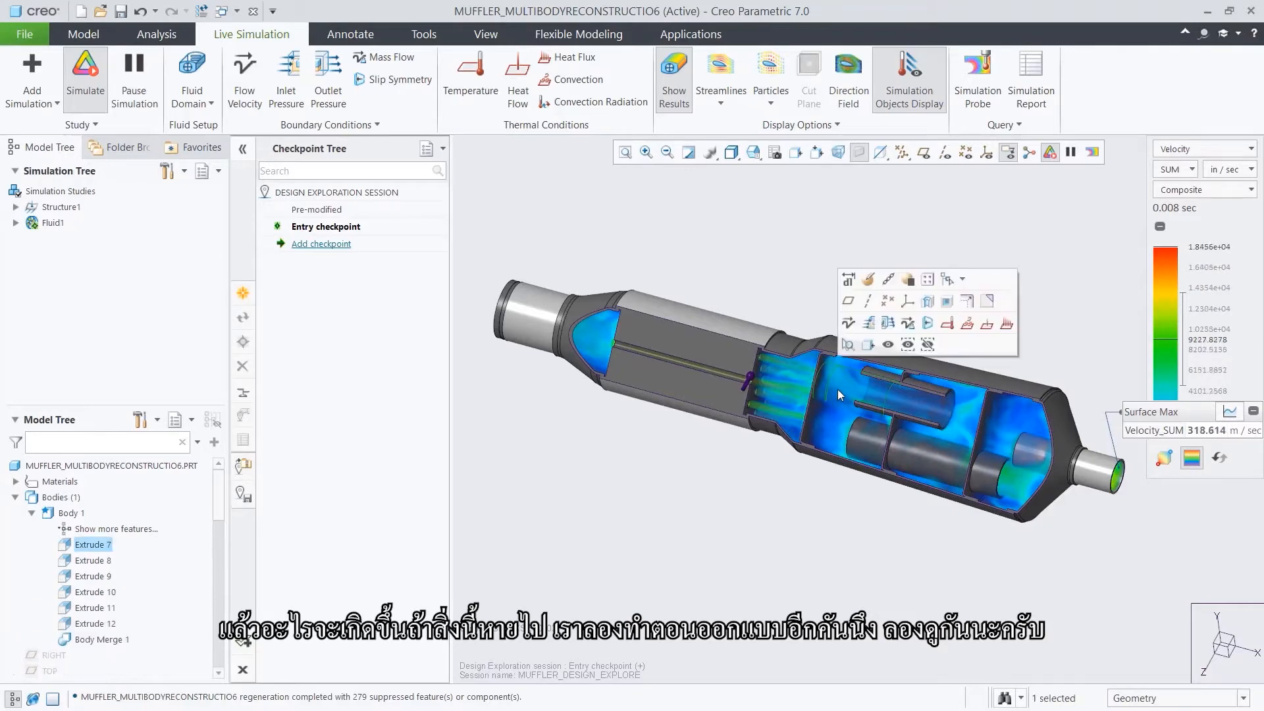
pyautogui.click(853, 285)
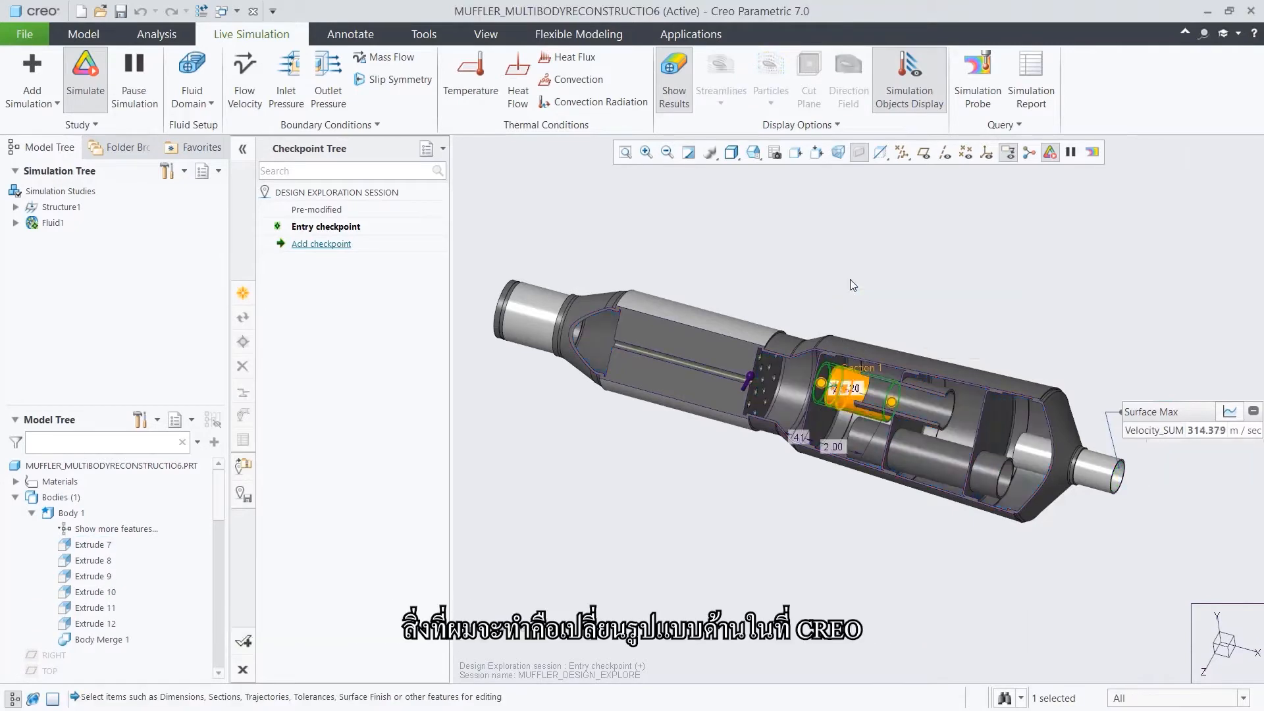
pyautogui.doubleClick(832, 446)
pyautogui.write('4.39')
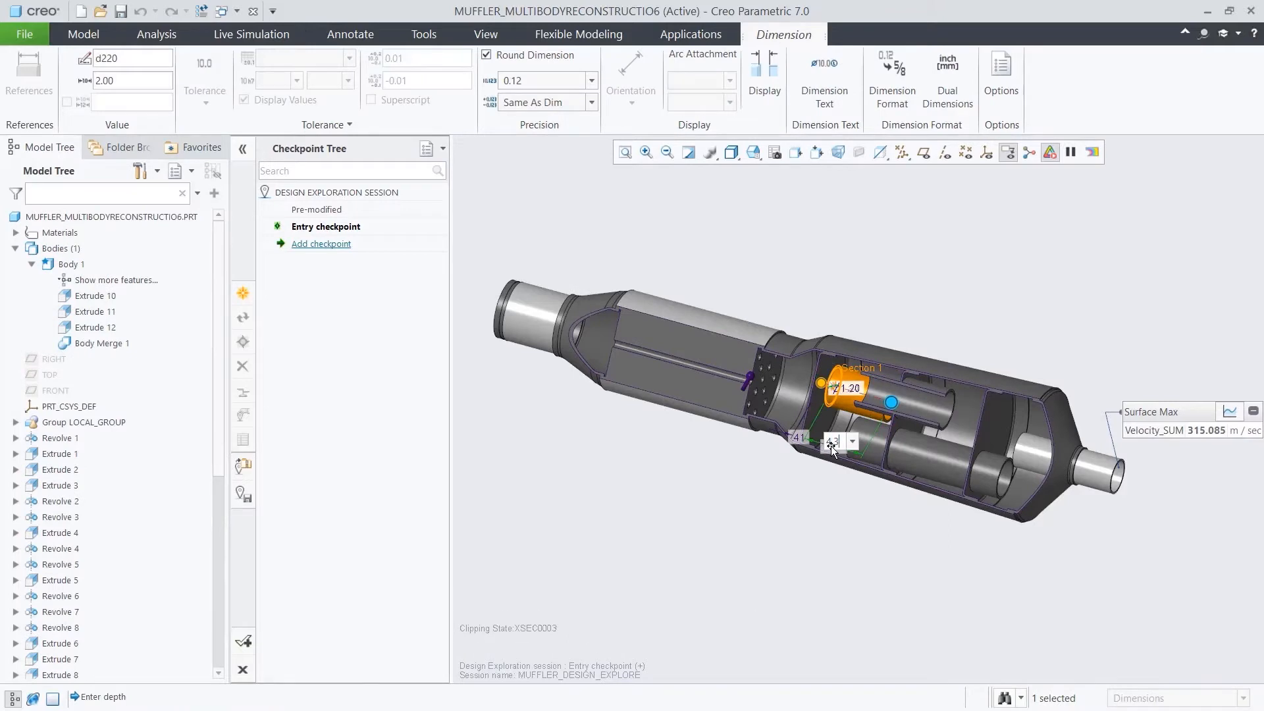
pyautogui.press('Return')
pyautogui.click(807, 516)
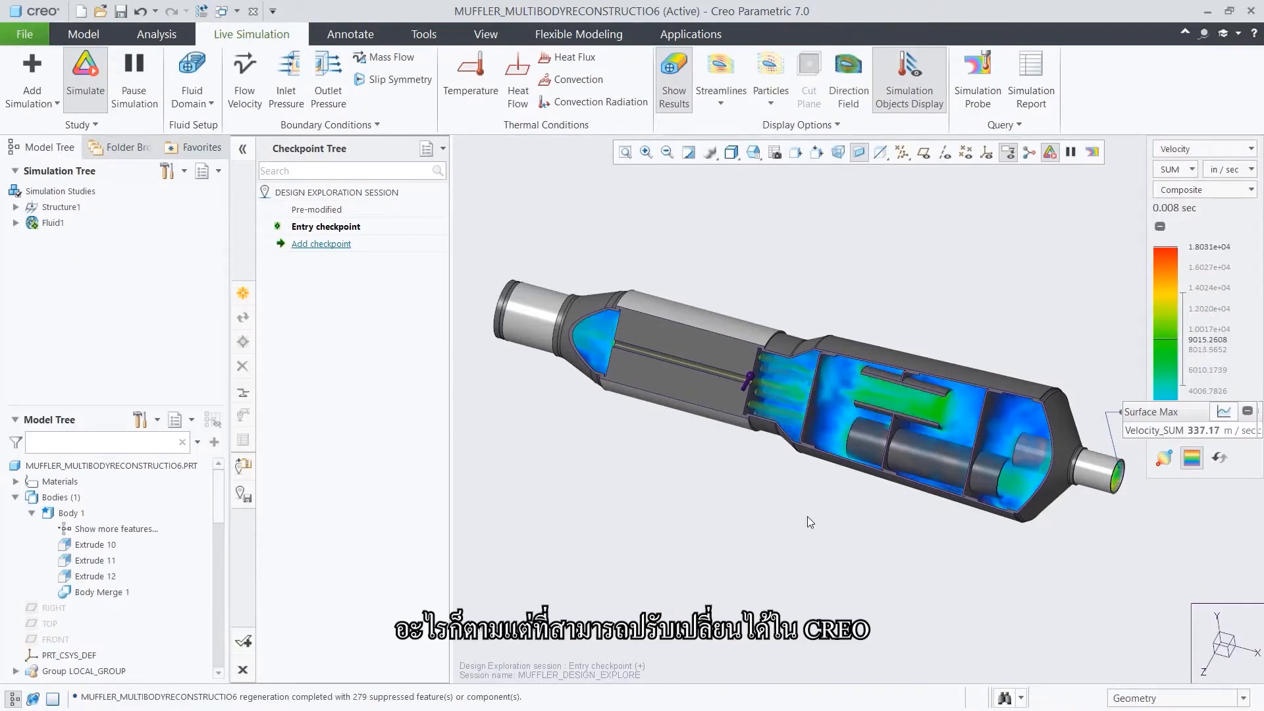
# - Switch the muffler to Wireframe display and briefly show the flow through the modified tubes as particles
pyautogui.click(732, 158)
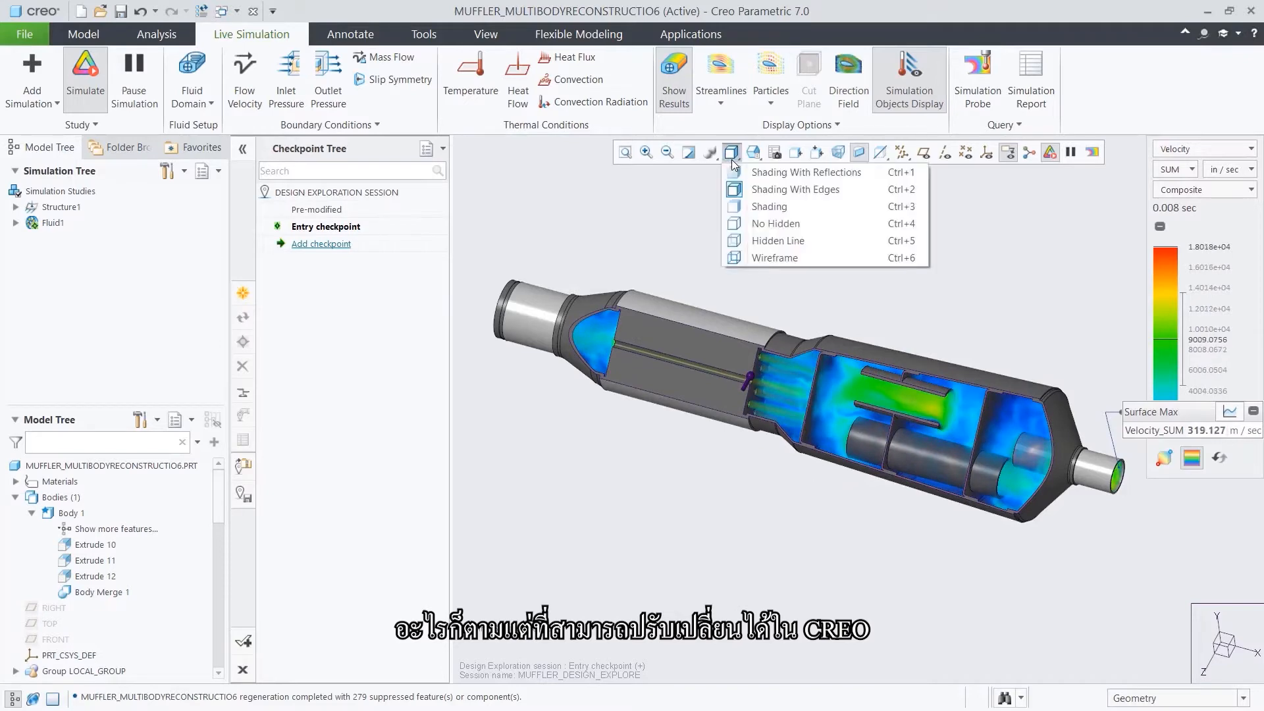
pyautogui.click(763, 255)
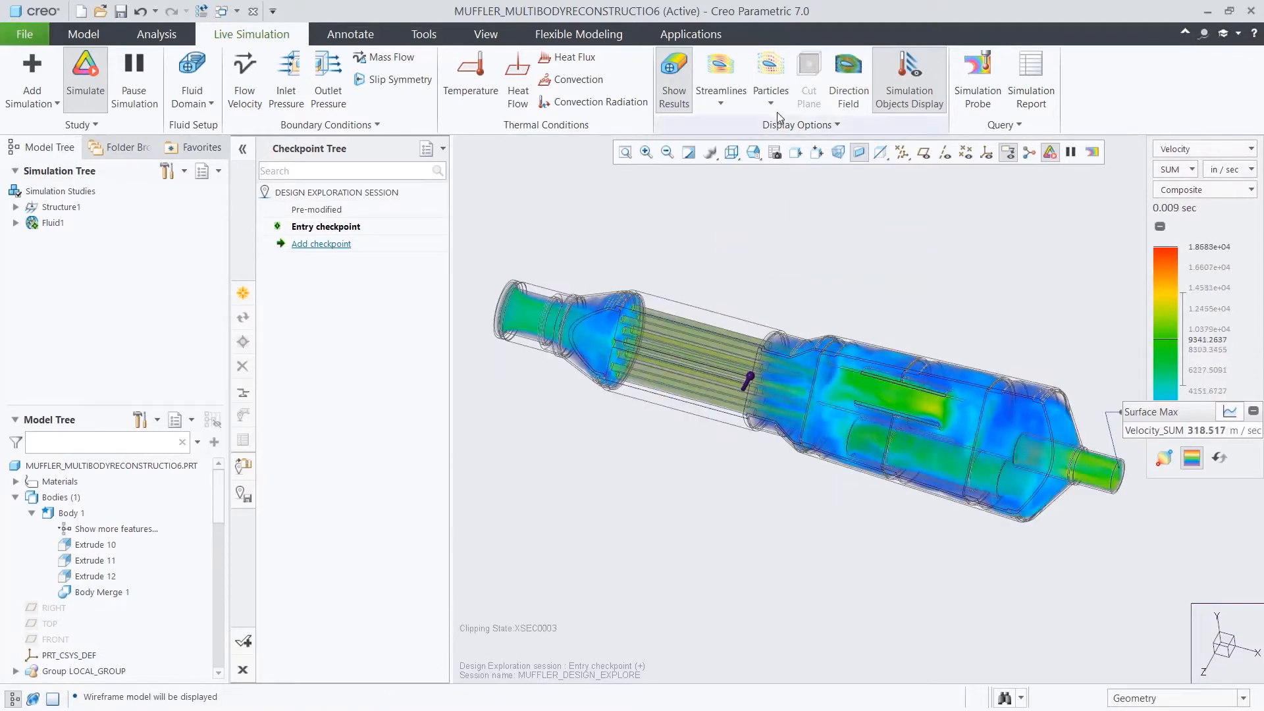
pyautogui.click(775, 83)
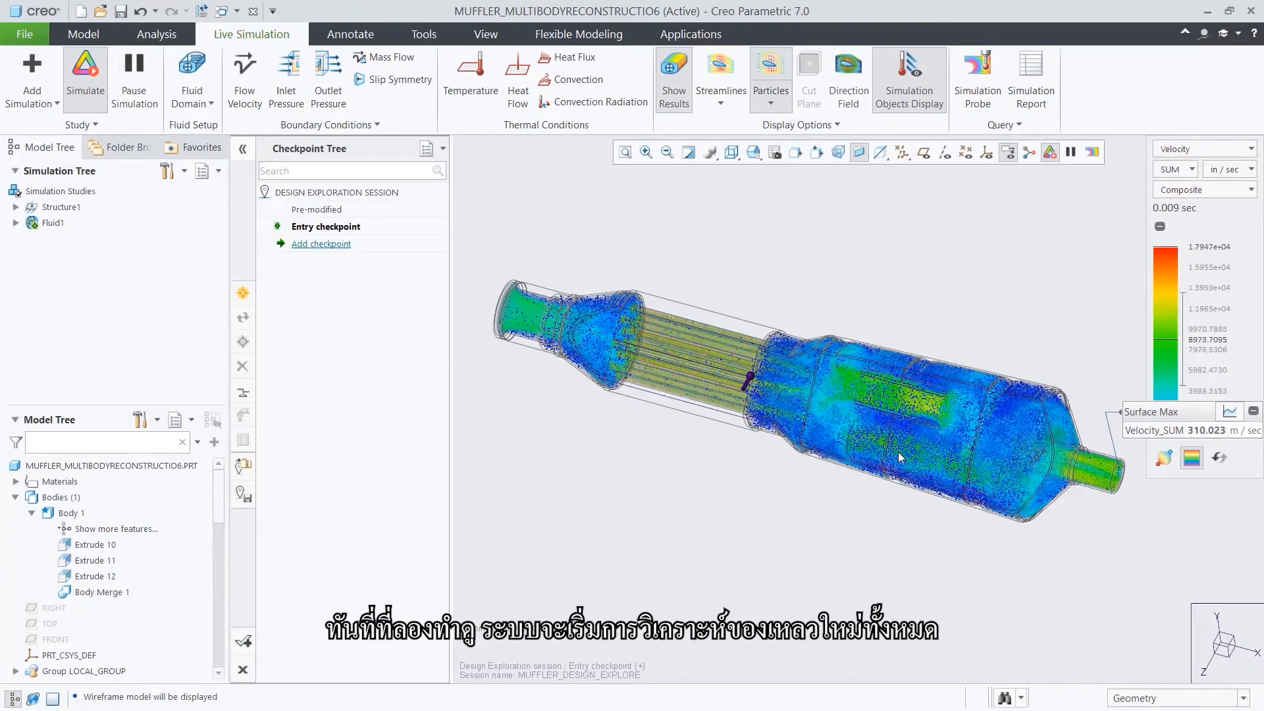
pyautogui.click(762, 69)
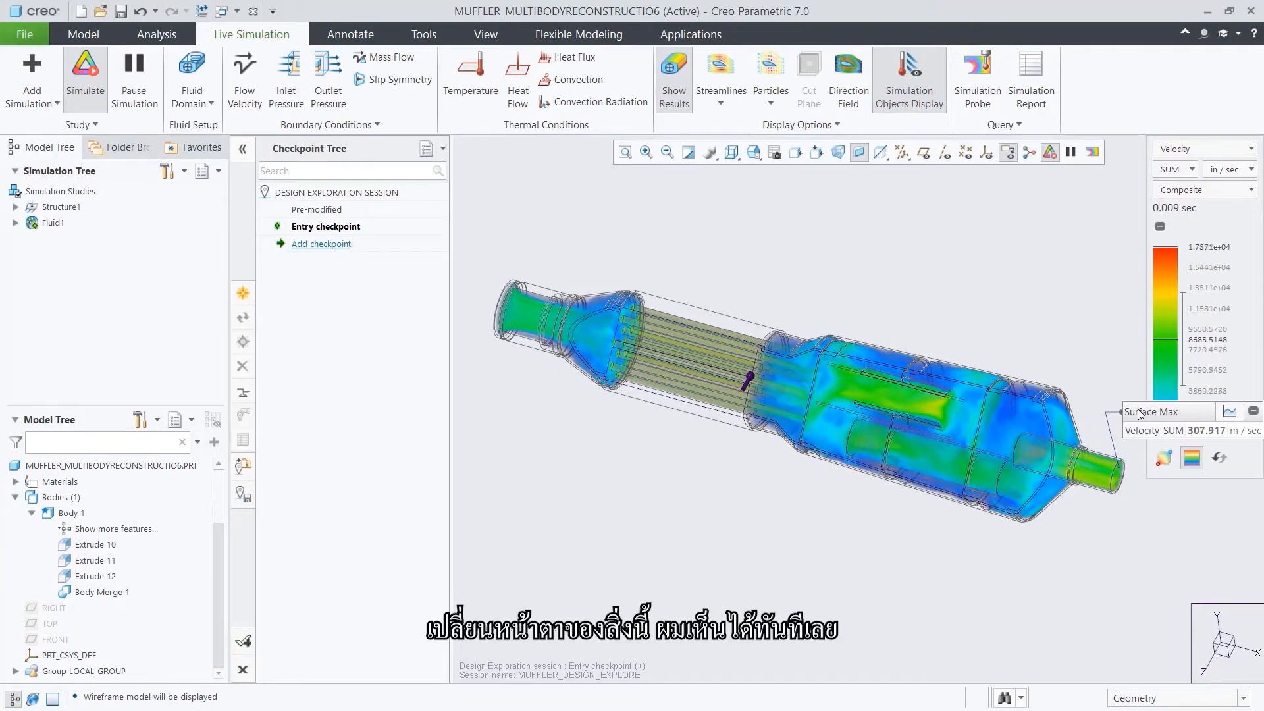
# - Move the Surface Max probe label clear above the muffler and check its velocity graph over time
pyautogui.moveTo(1137, 410); pyautogui.dragTo(843, 206)
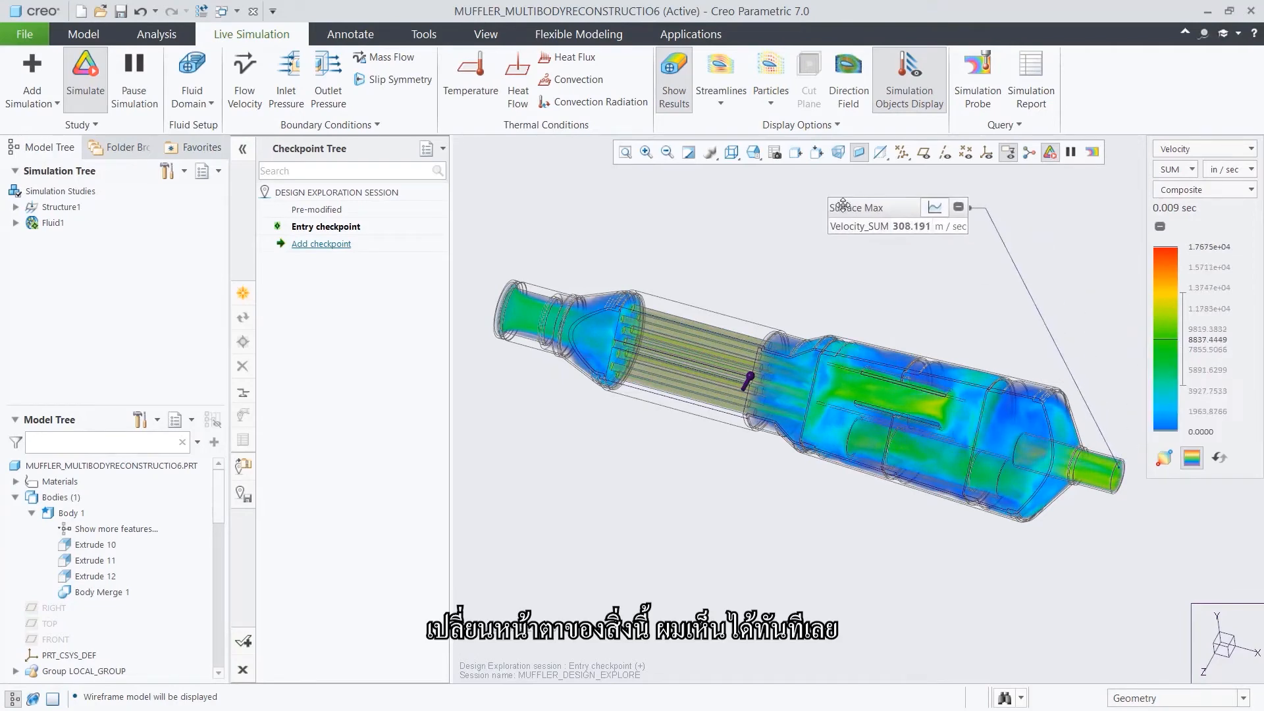
pyautogui.click(929, 209)
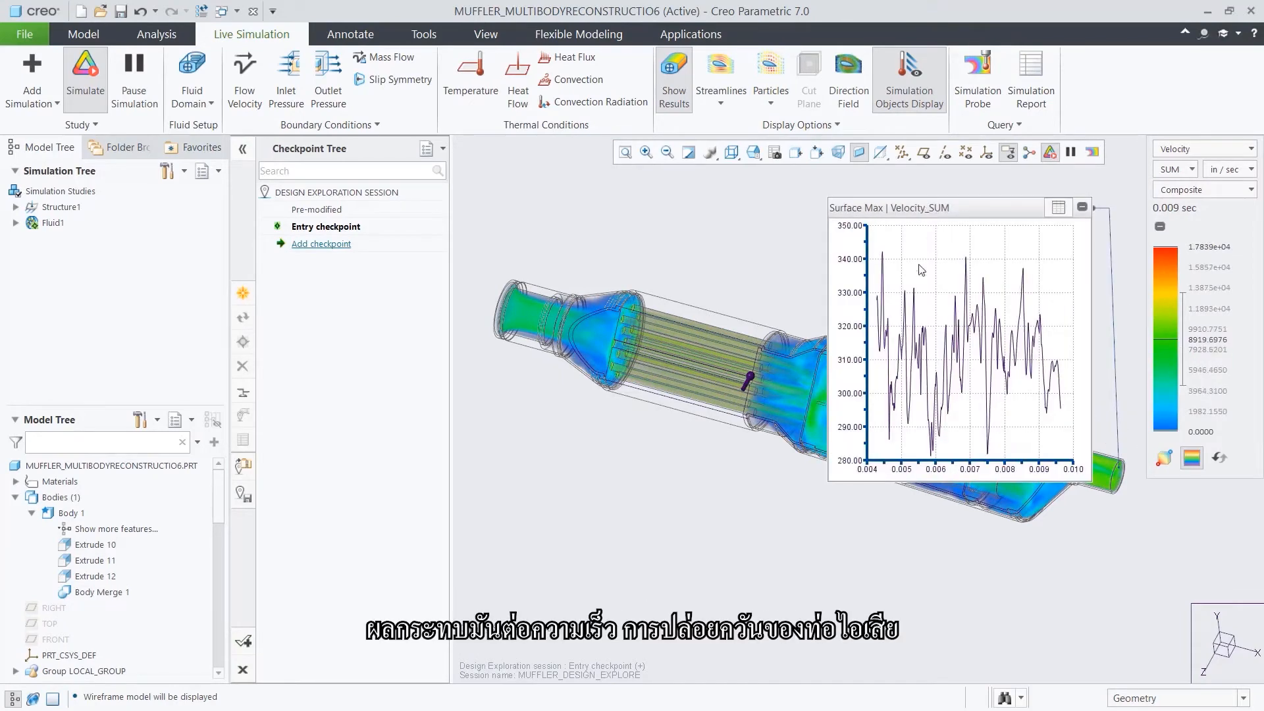
pyautogui.click(1058, 208)
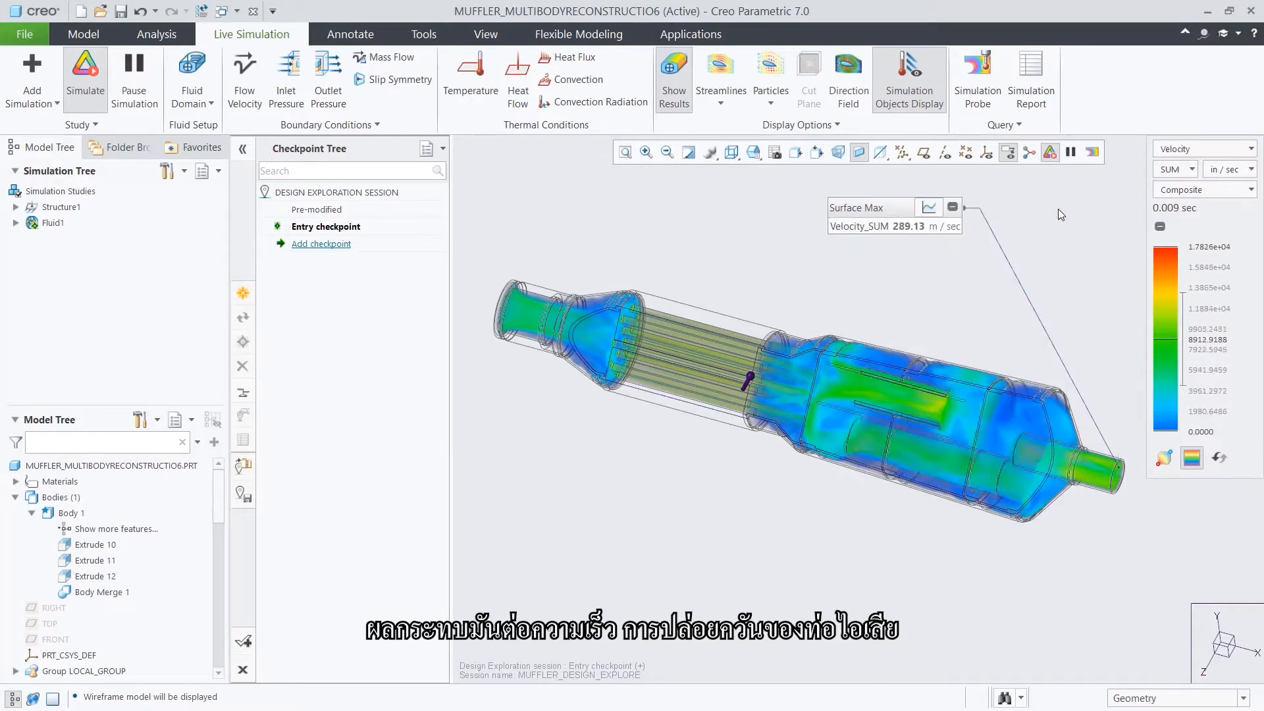
# - Show the muffler's Pressure results briefly and return to Velocity
pyautogui.click(1173, 150)
pyautogui.click(1169, 184)
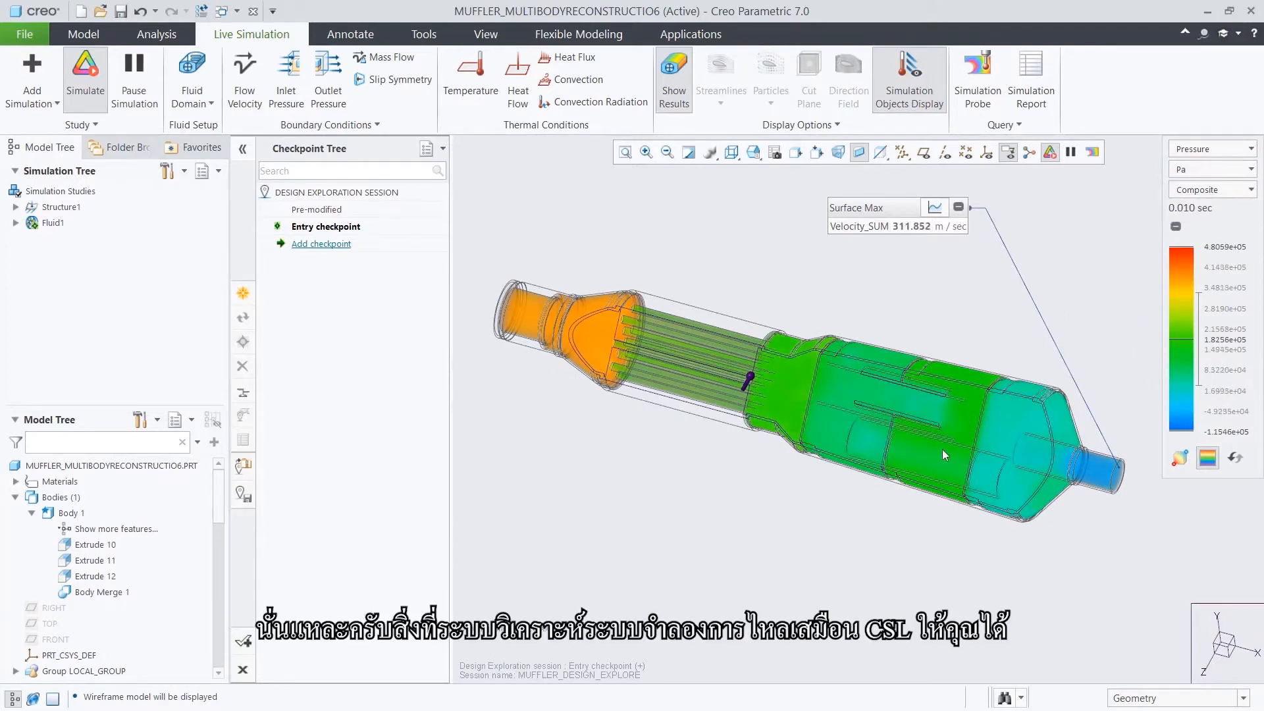
pyautogui.click(1178, 153)
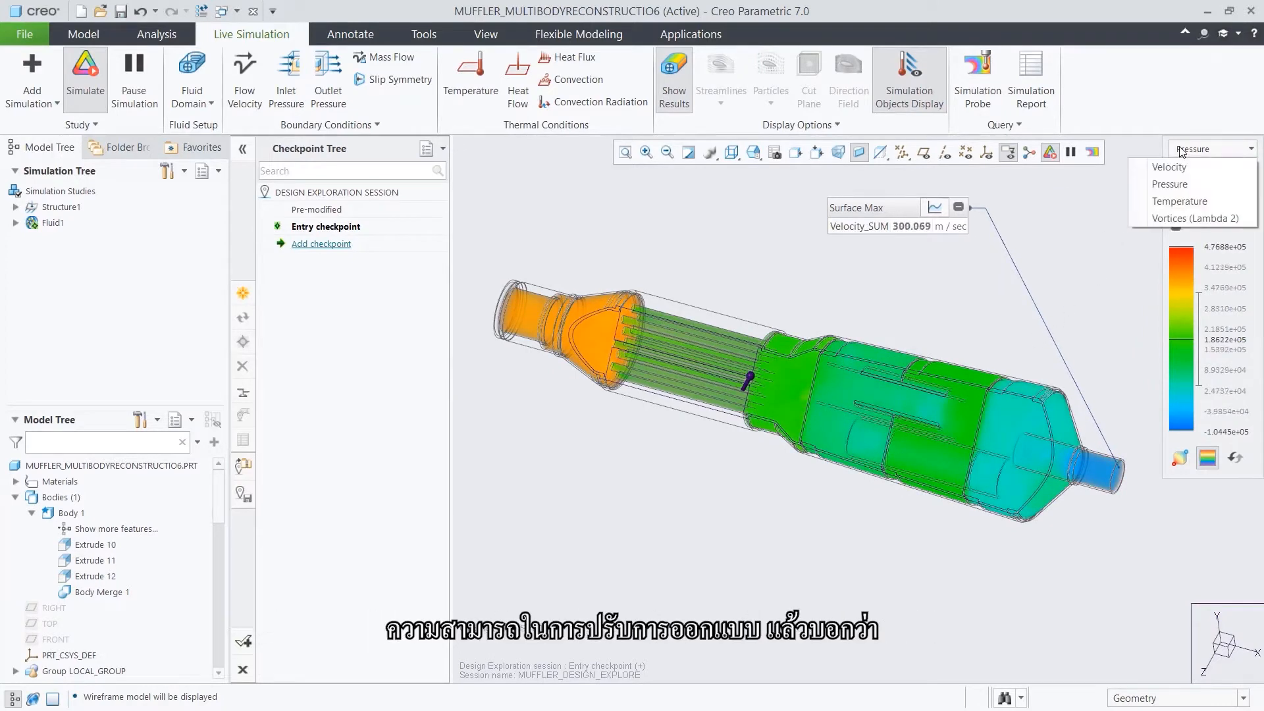
pyautogui.click(1177, 167)
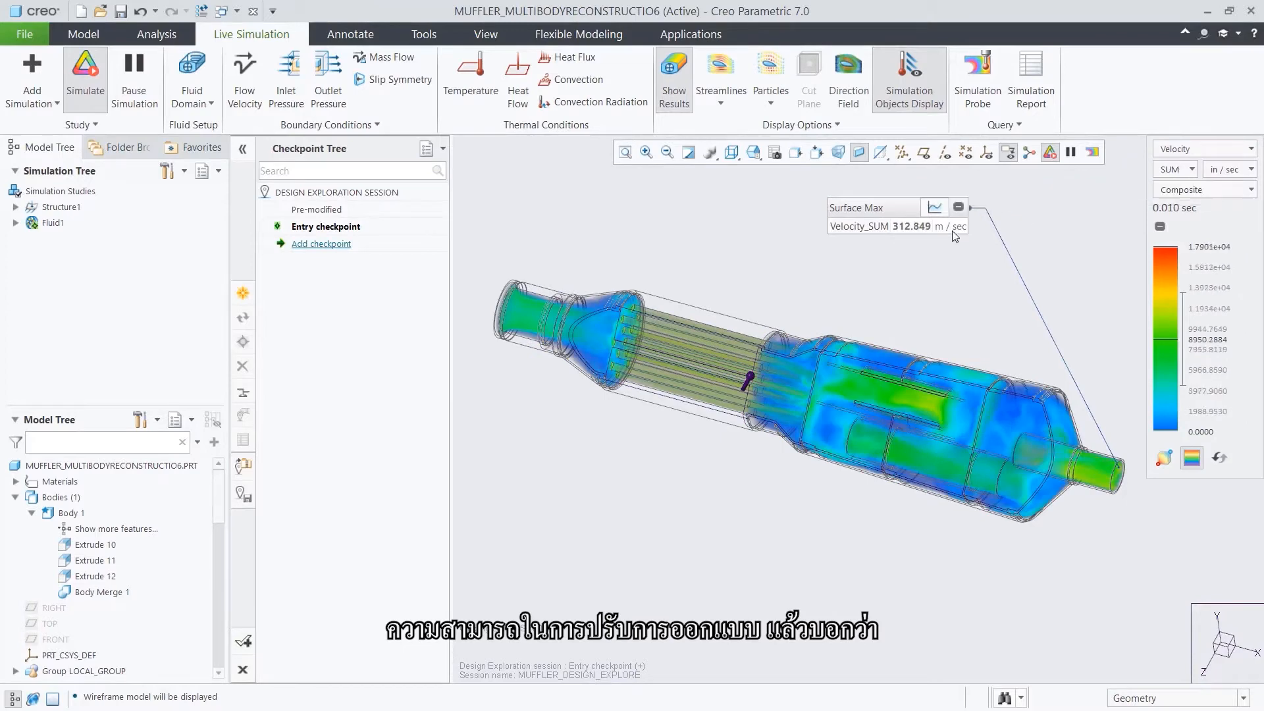
# - Save the current lengthened-tube design as a checkpoint named Long_Pipe
pyautogui.click(323, 245)
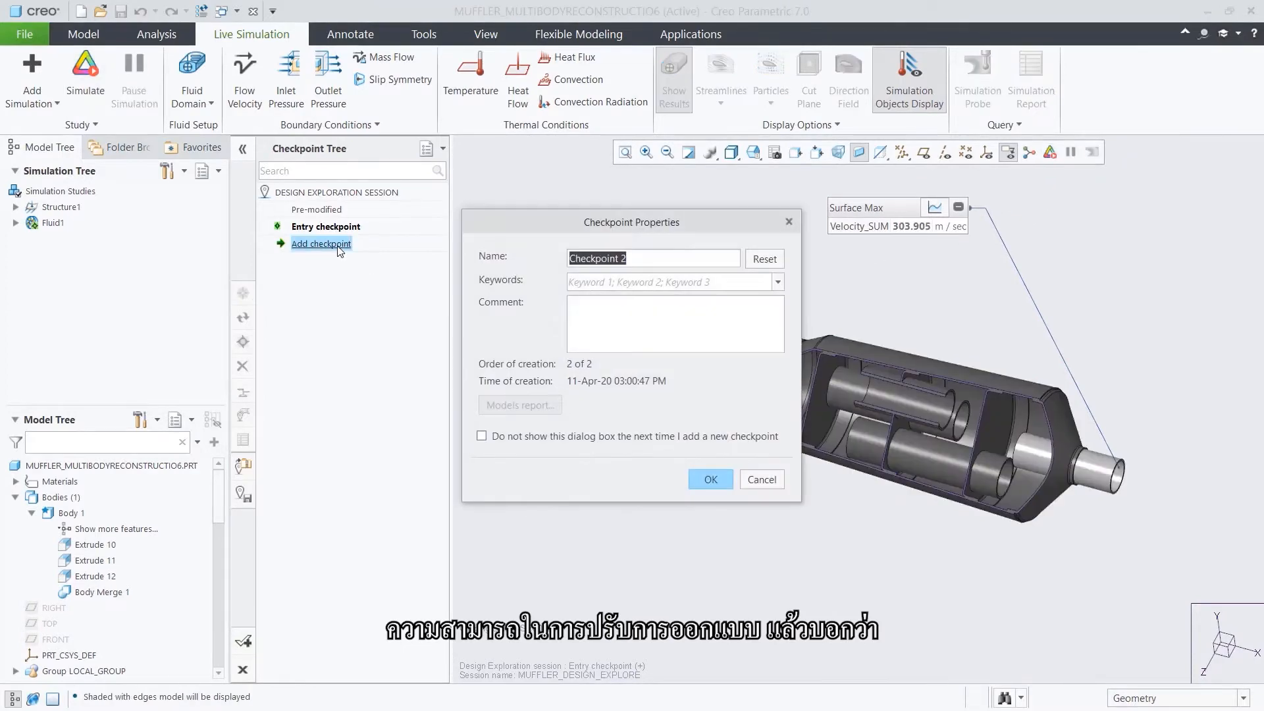
pyautogui.write('Long_Pipe')
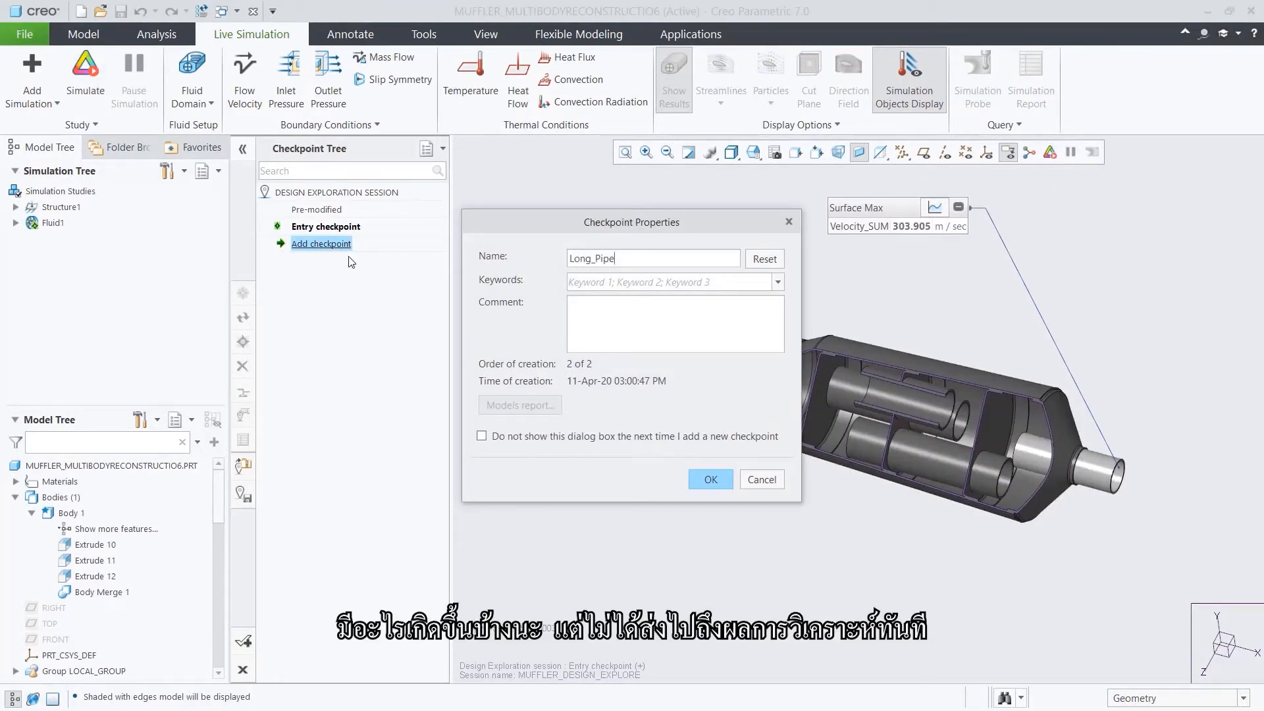
pyautogui.click(704, 479)
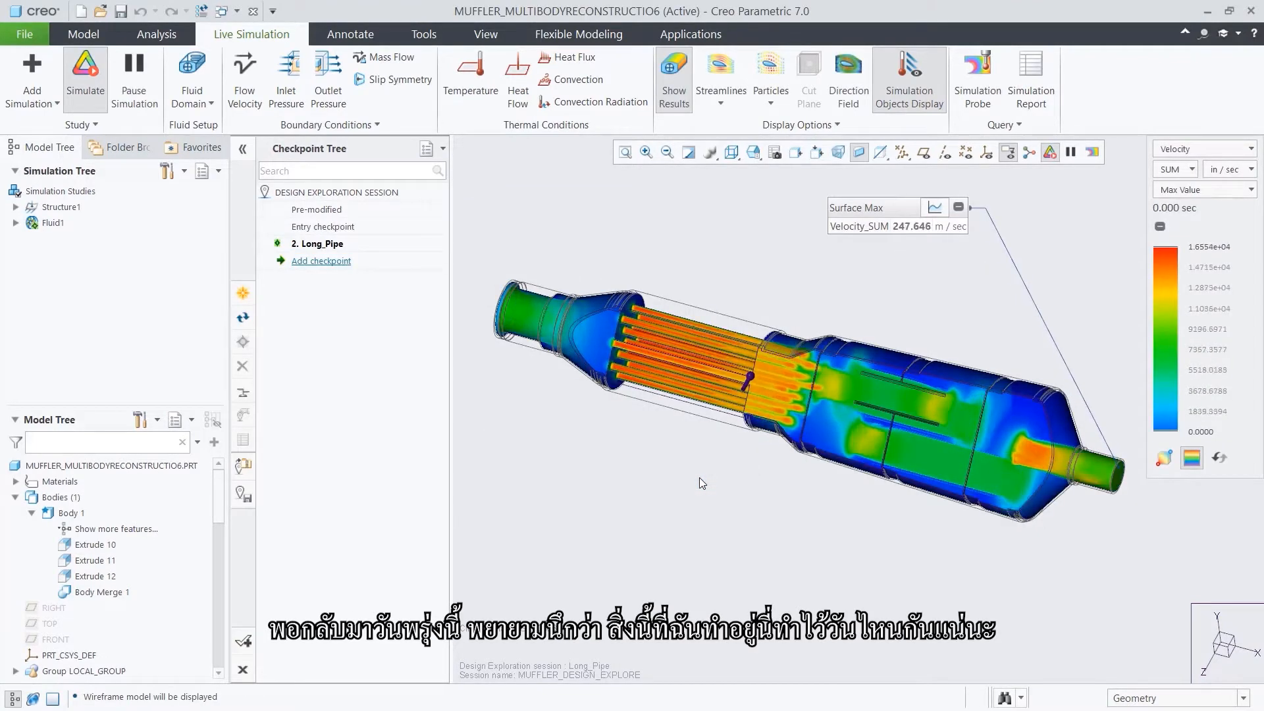
# - Display the muffler as Shading With Edges and resume the suppressed features from Revolve 9 through Pattern 13 of Pattern 12
pyautogui.click(731, 157)
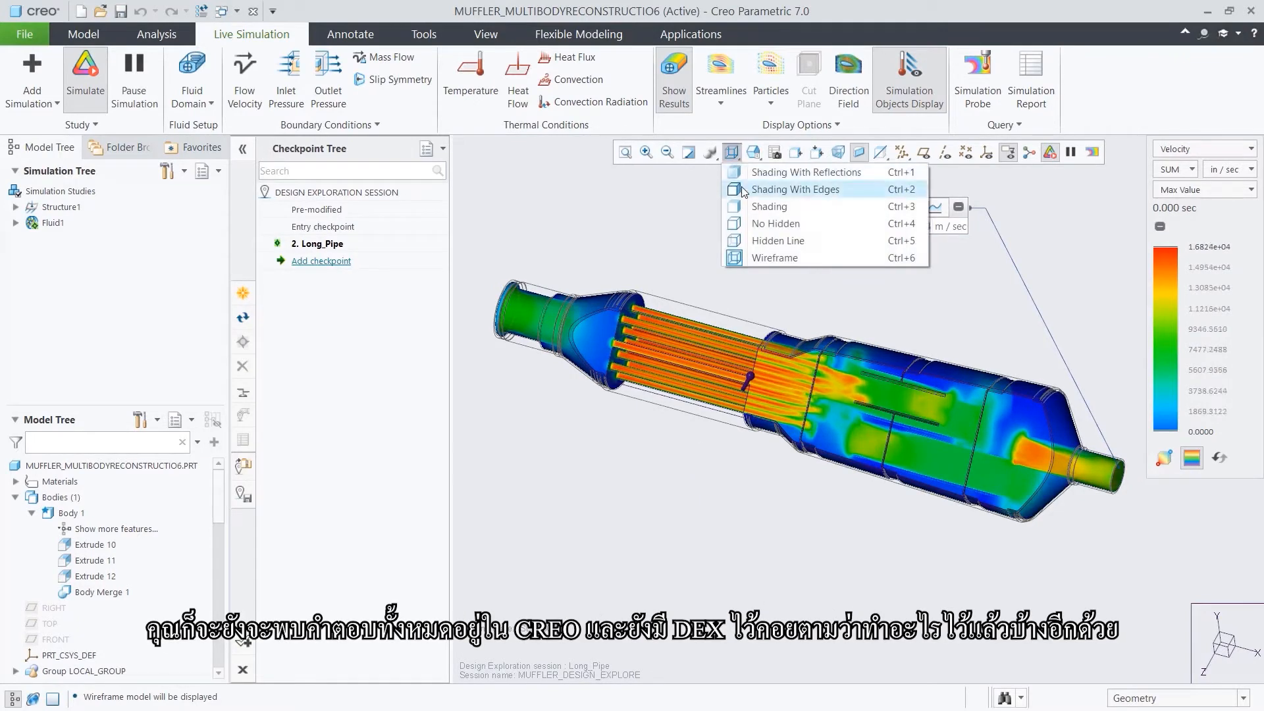
pyautogui.click(741, 188)
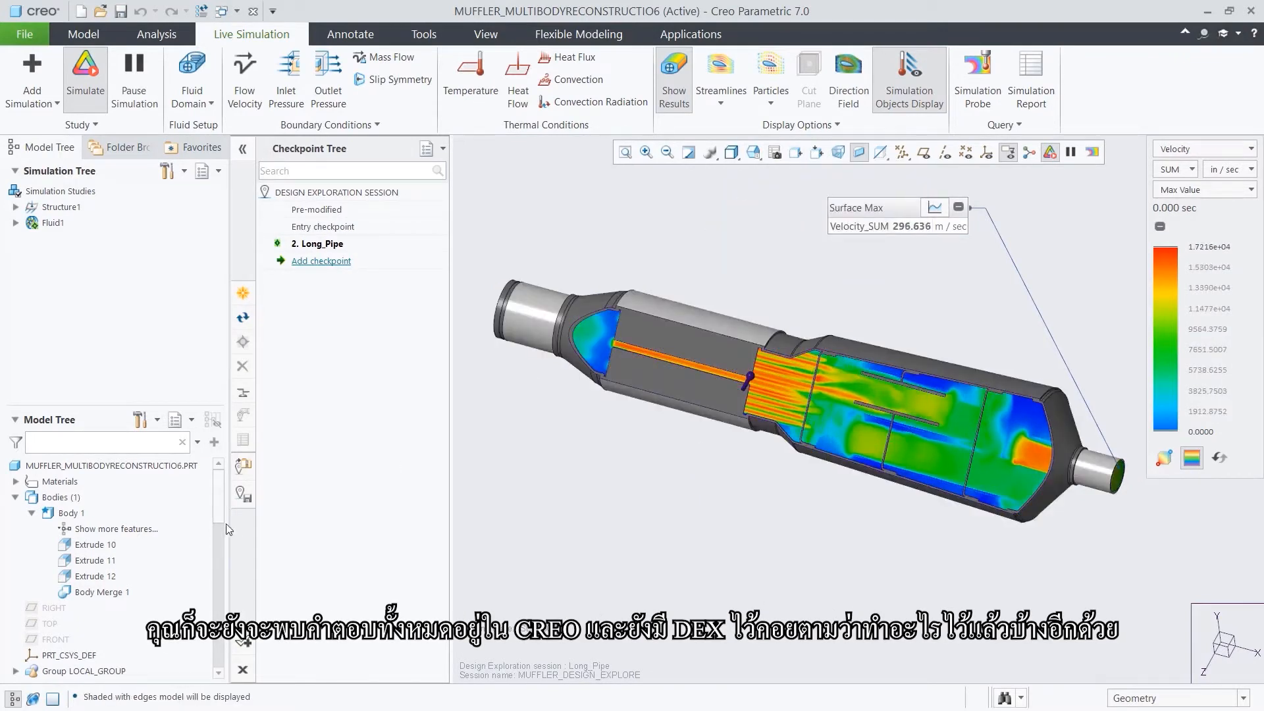
pyautogui.moveTo(219, 512); pyautogui.dragTo(212, 670)
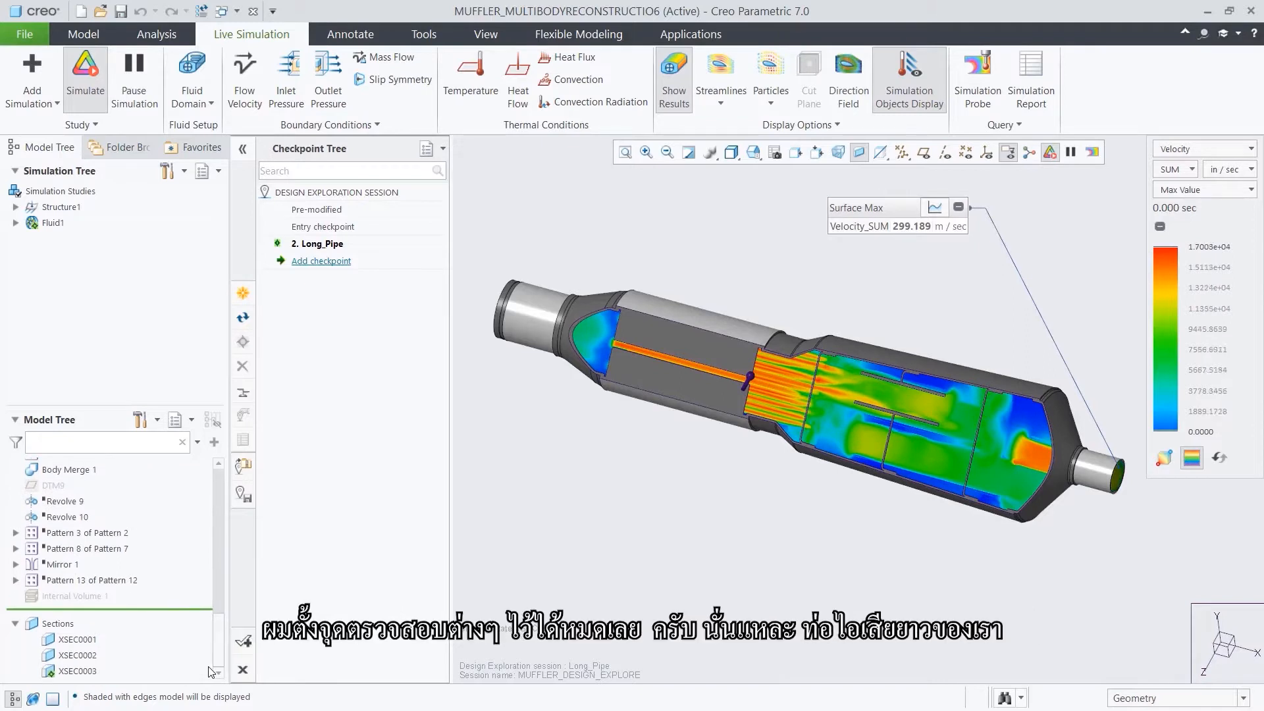
pyautogui.click(77, 504)
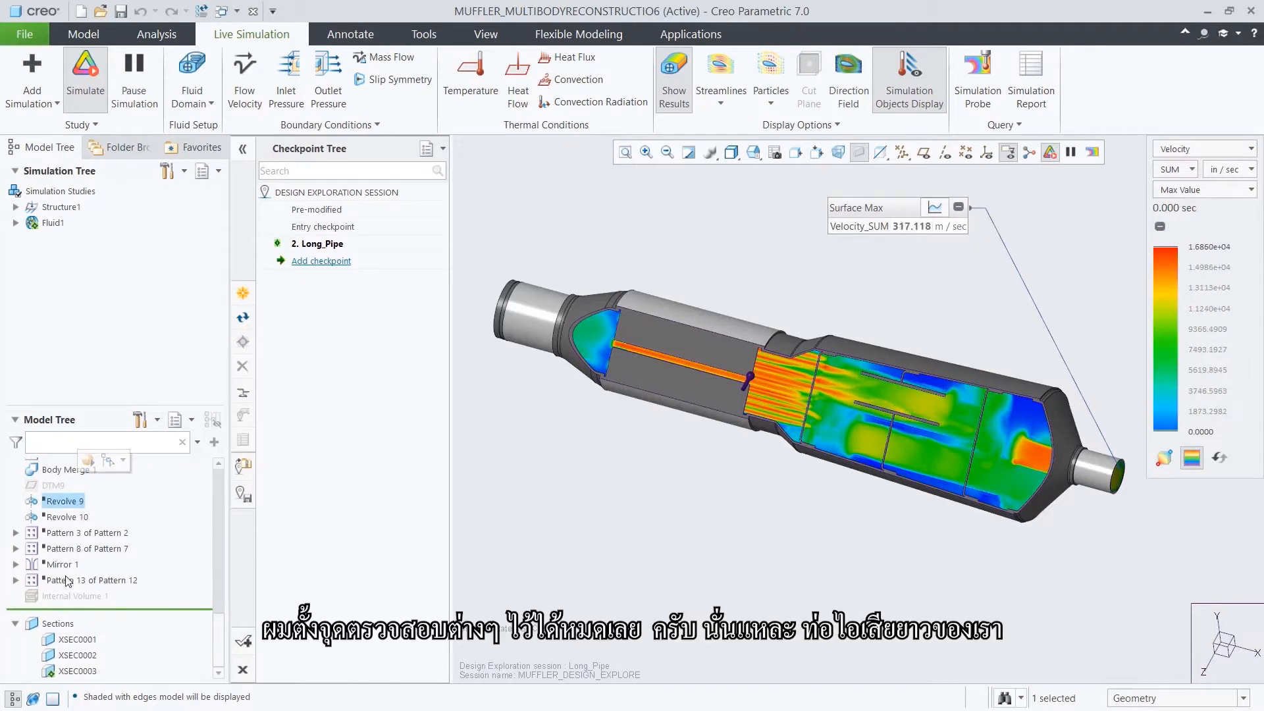
pyautogui.keyDown('shift'); pyautogui.click(67, 580); pyautogui.keyUp('shift')
pyautogui.click(77, 510)
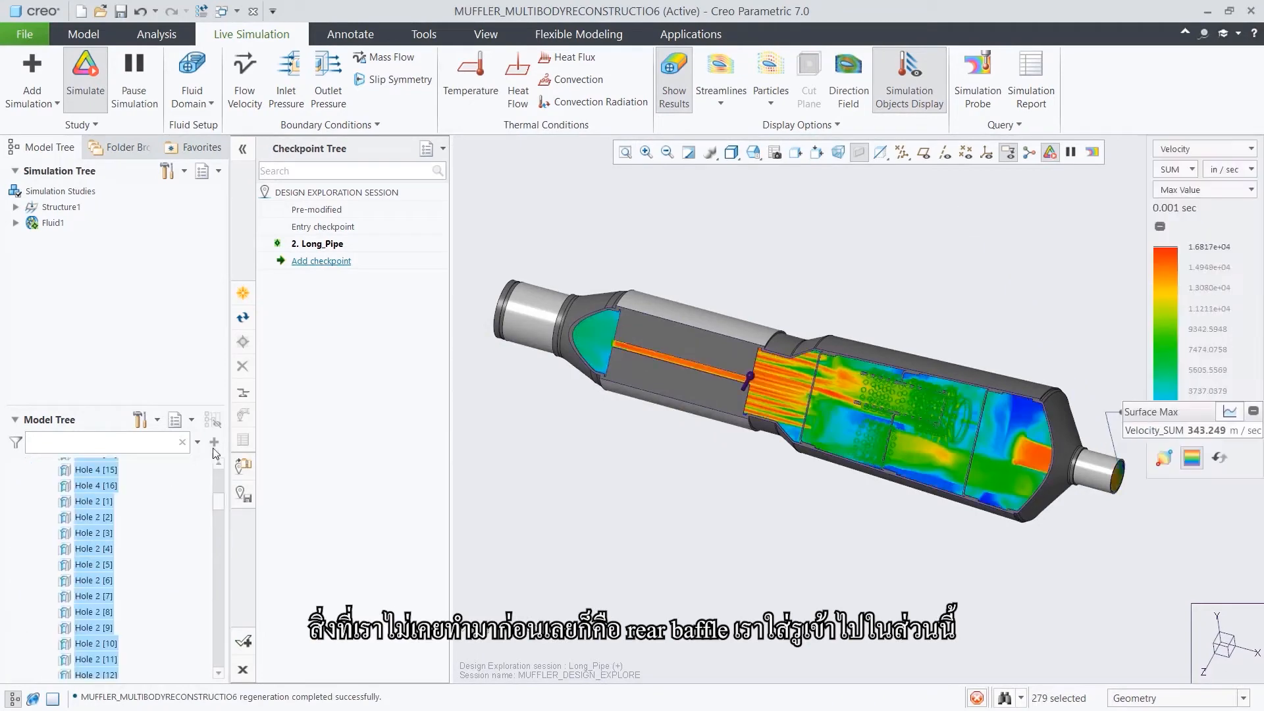
# - Hide the flow results to inspect the perforated inner tubes, and show the results again in Wireframe display
pyautogui.click(676, 100)
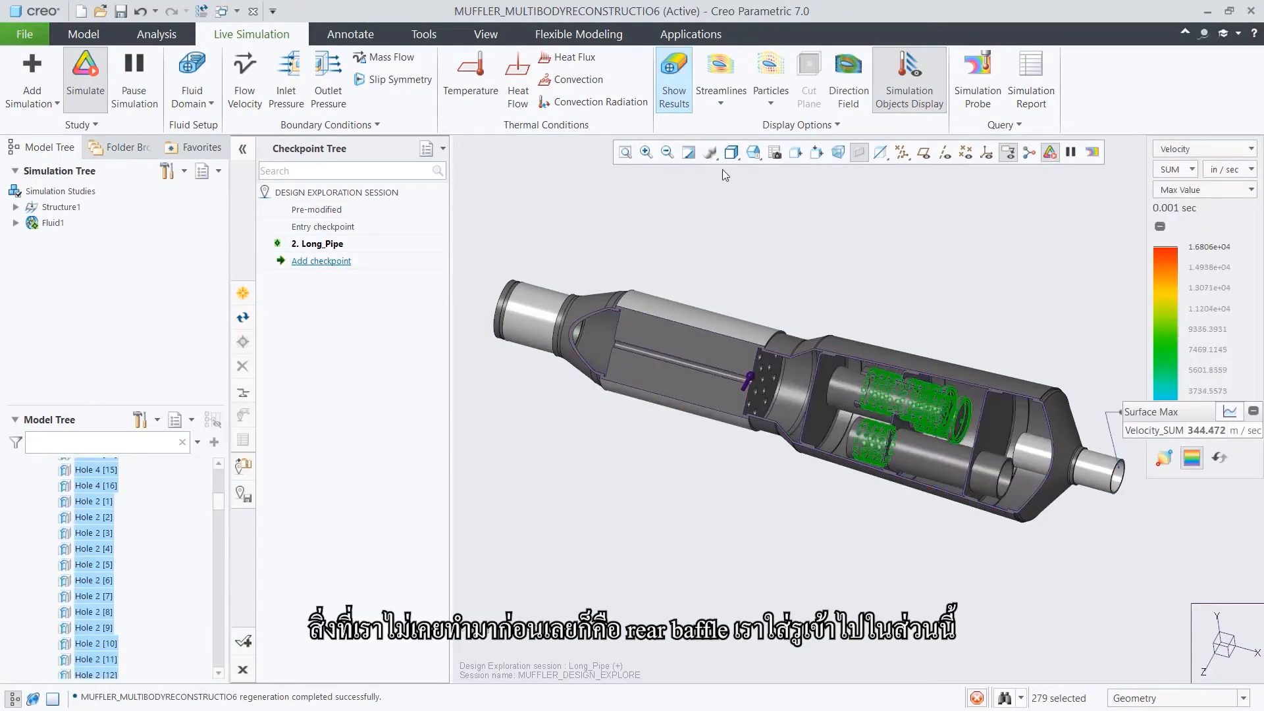
pyautogui.click(922, 305)
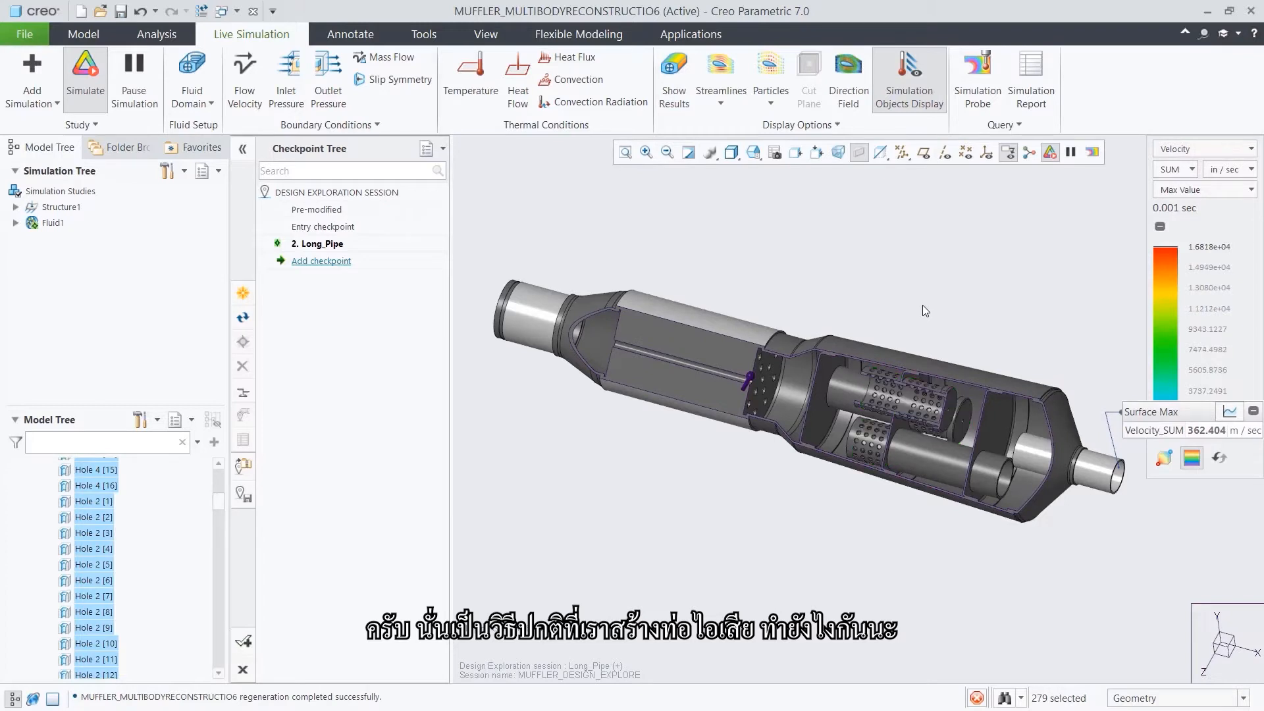
pyautogui.click(676, 98)
pyautogui.click(731, 152)
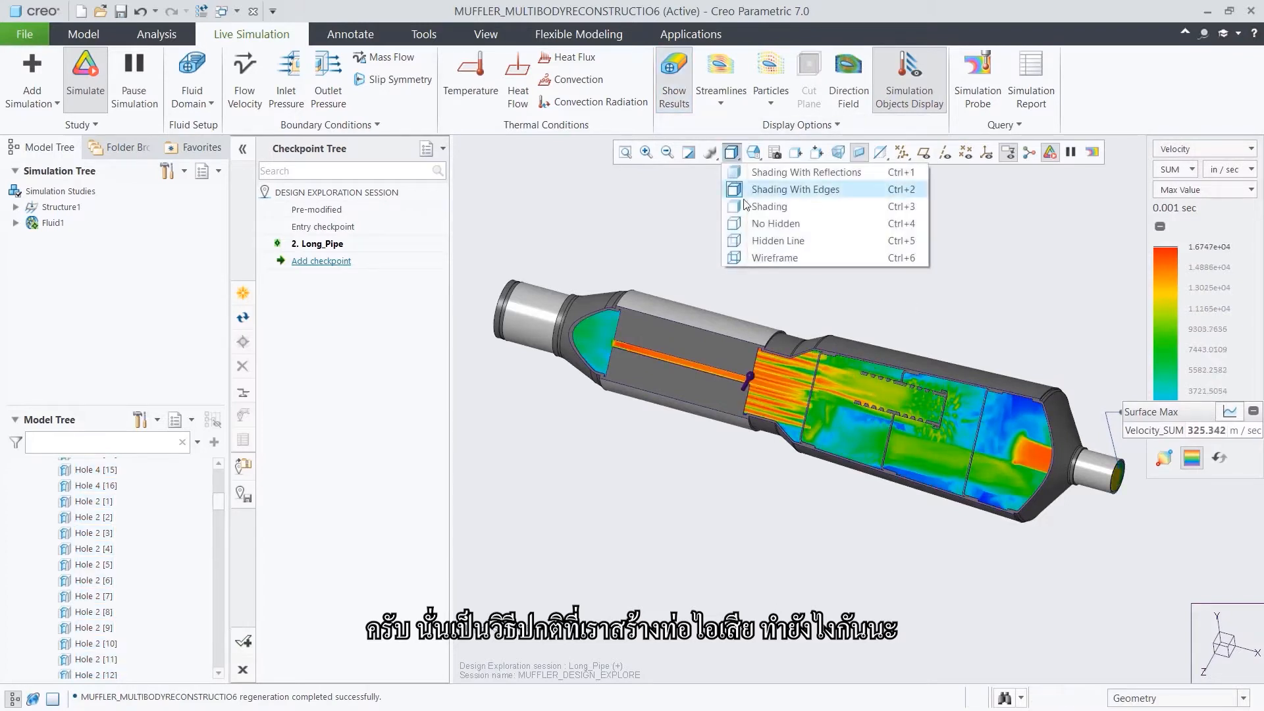
pyautogui.click(747, 256)
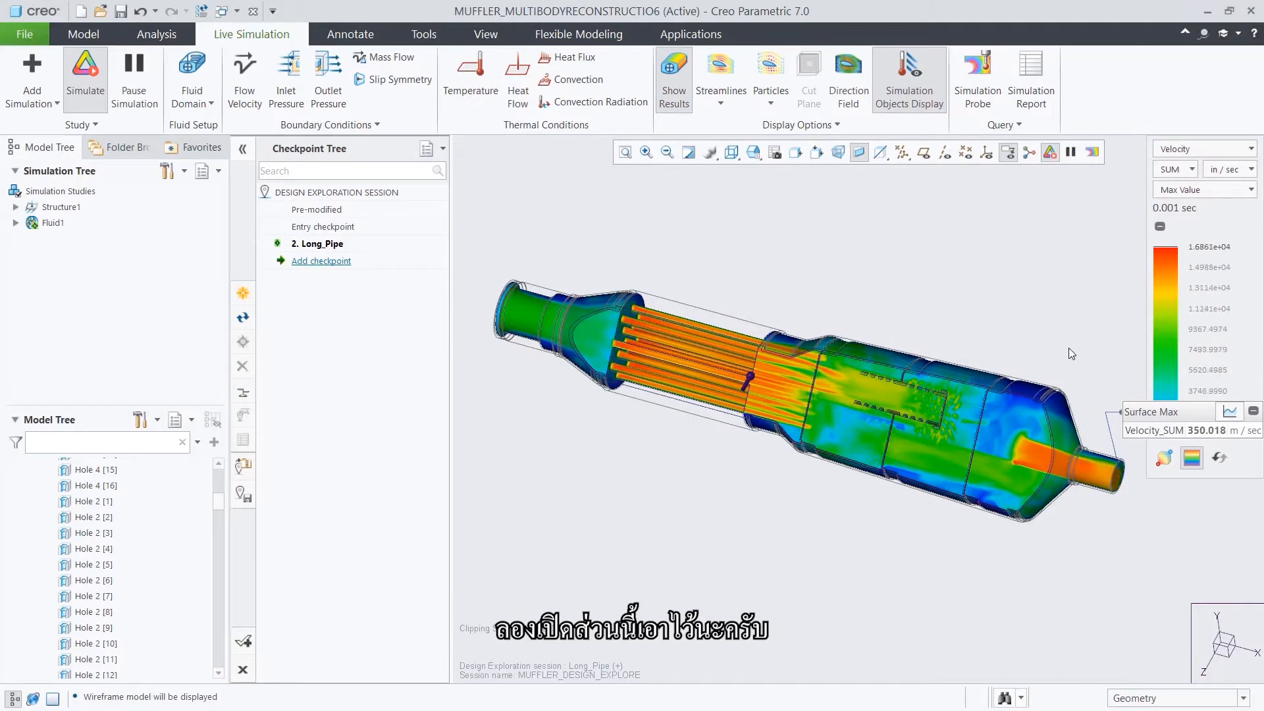
# - Move the Surface Max probe label clear above the muffler and check the perforated design's velocity graph
pyautogui.moveTo(1135, 410); pyautogui.dragTo(827, 208)
pyautogui.click(920, 209)
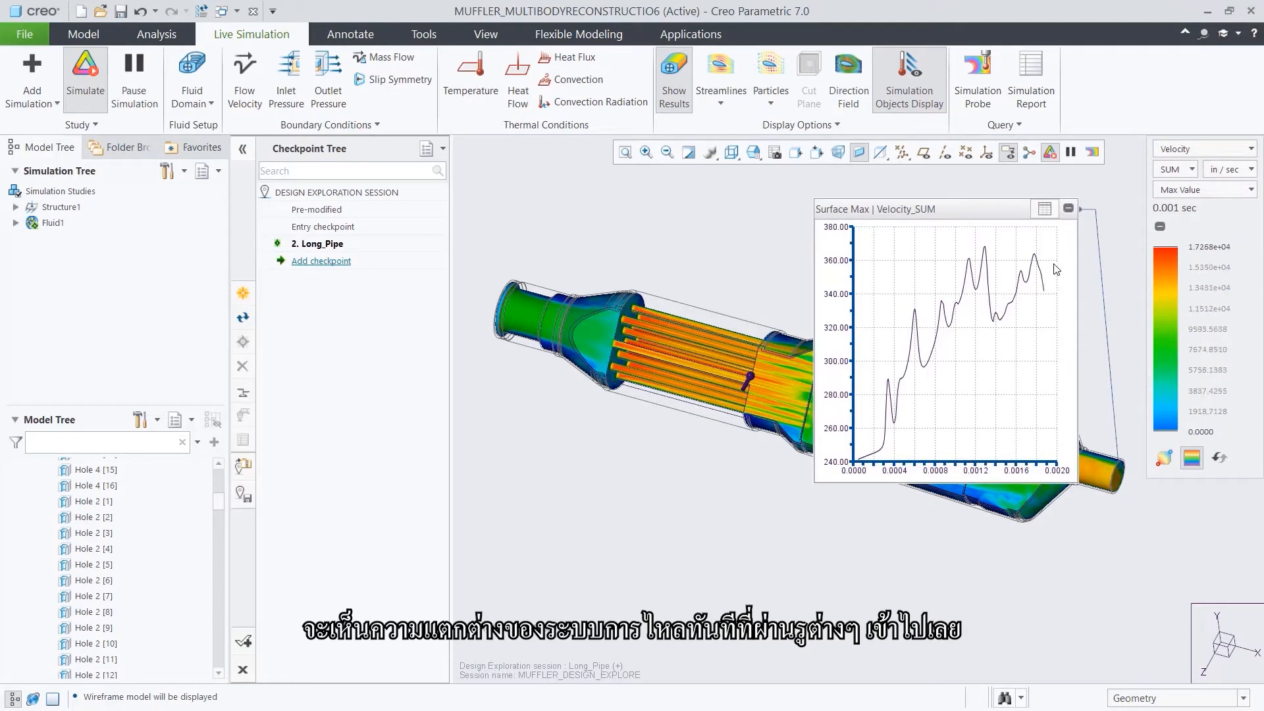
pyautogui.click(1045, 210)
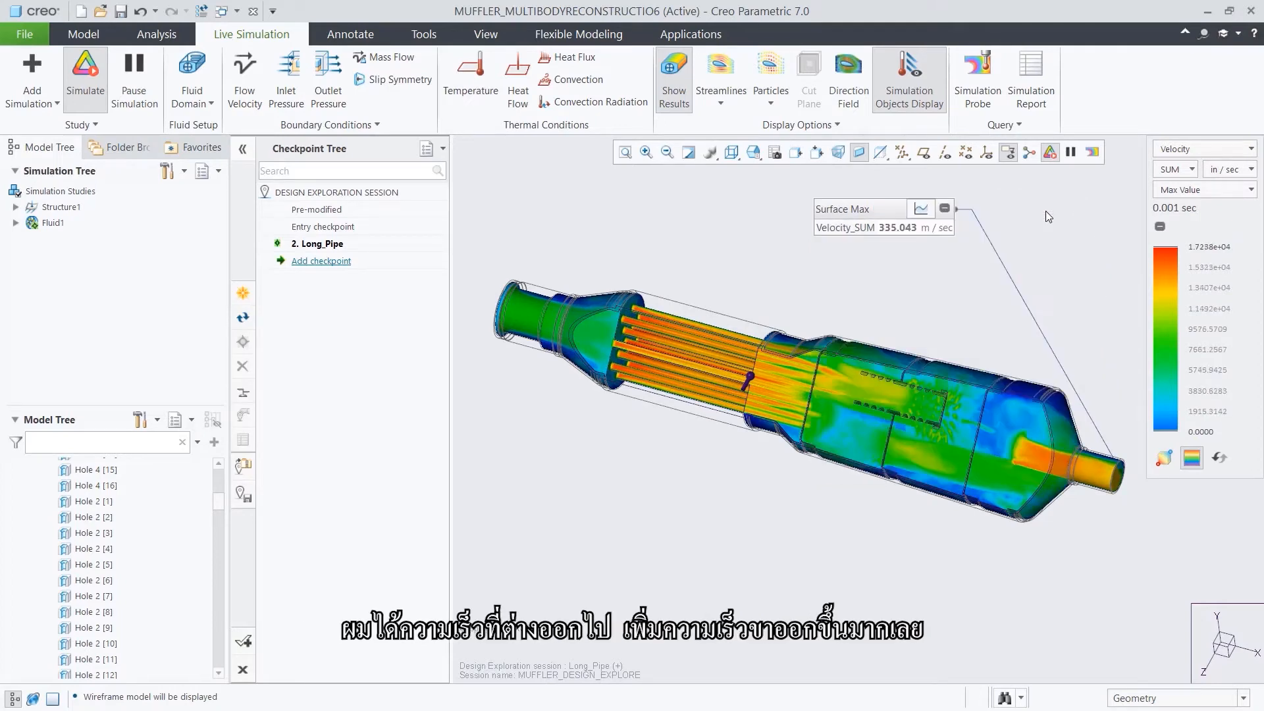
# - Set the result display style to Composite and show Pressure for the perforated-tube design
pyautogui.click(1164, 190)
pyautogui.click(1176, 224)
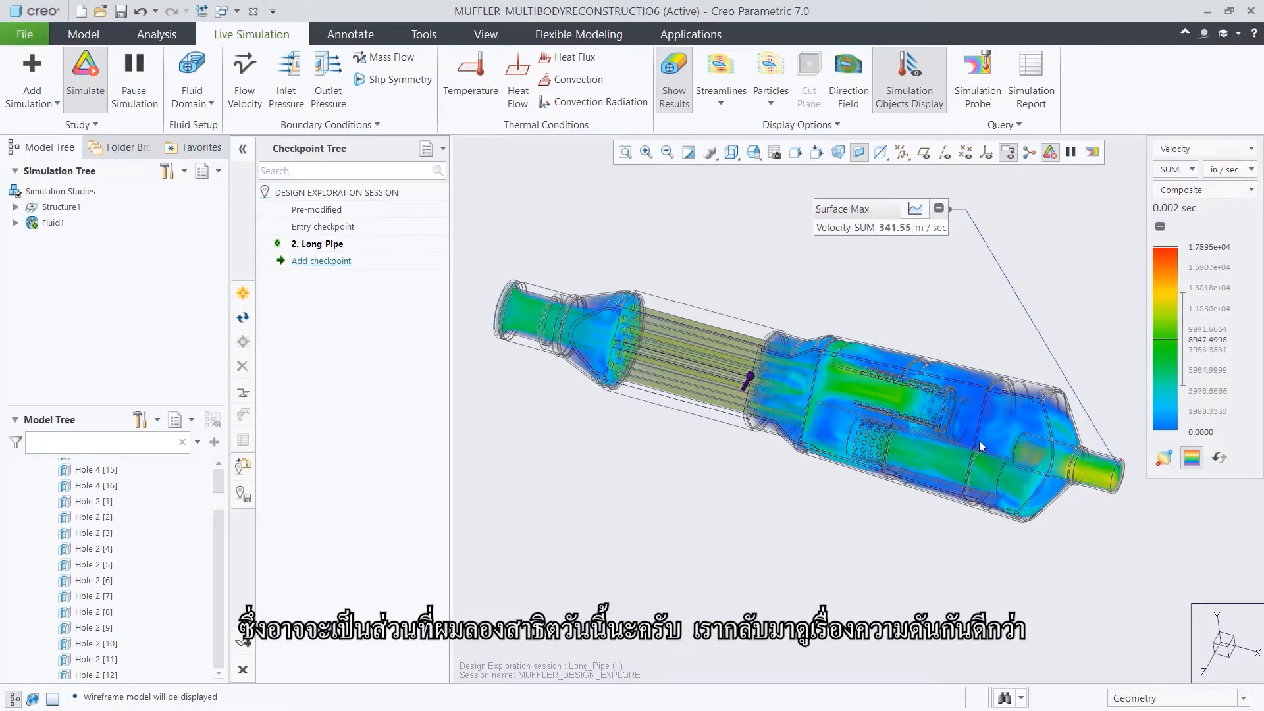
pyautogui.click(1181, 150)
pyautogui.click(1177, 184)
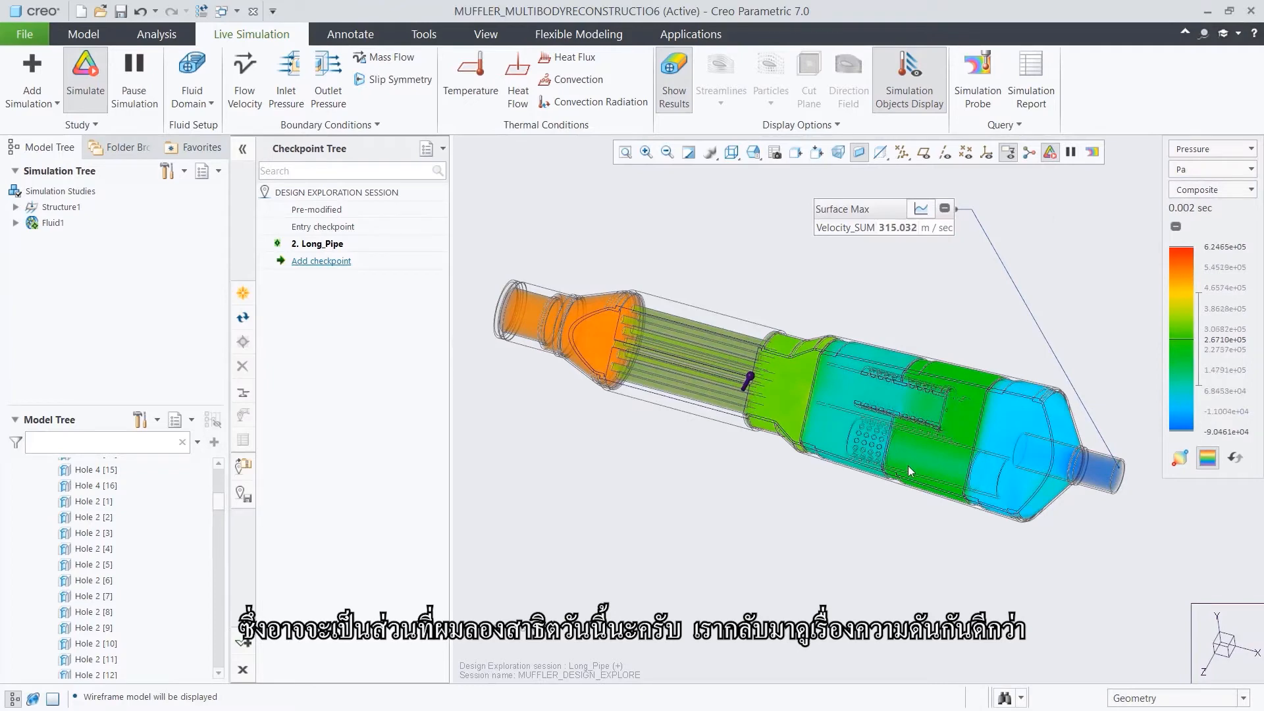
# - Return to Velocity results in the Max Value style and examine the flow through the holes in the rear chamber
pyautogui.click(1182, 157)
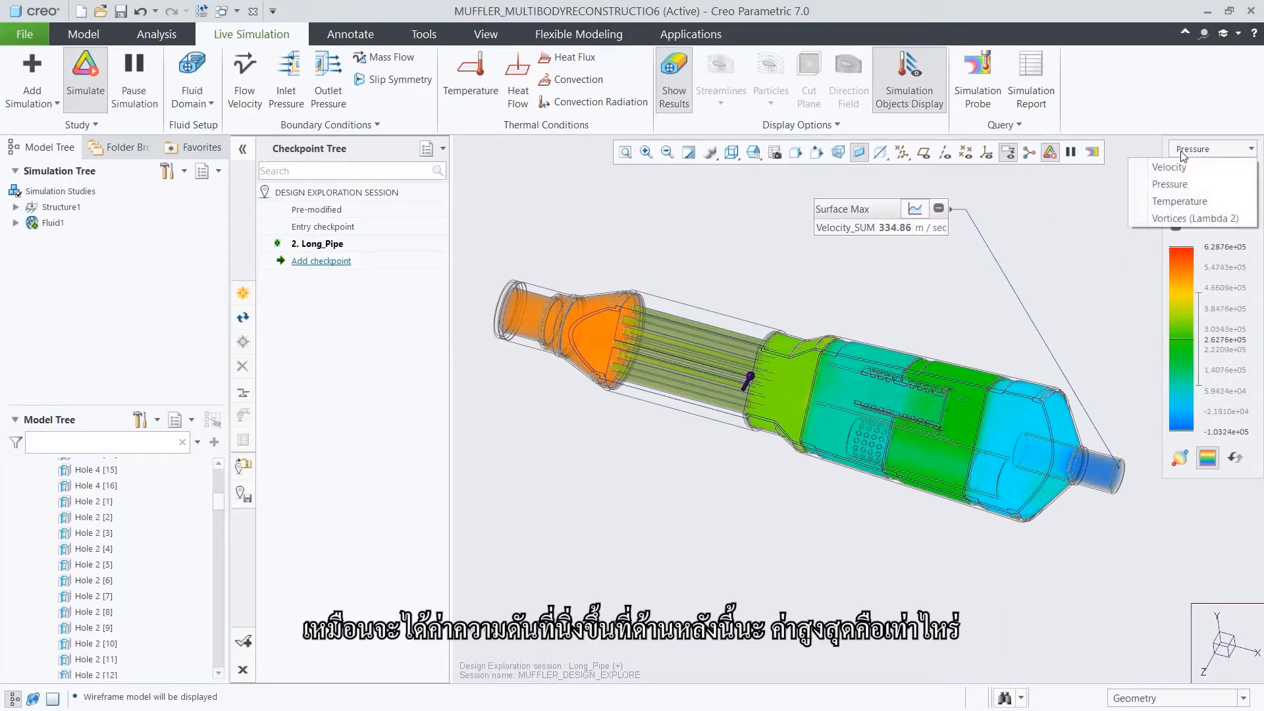
pyautogui.click(1182, 169)
pyautogui.click(1209, 193)
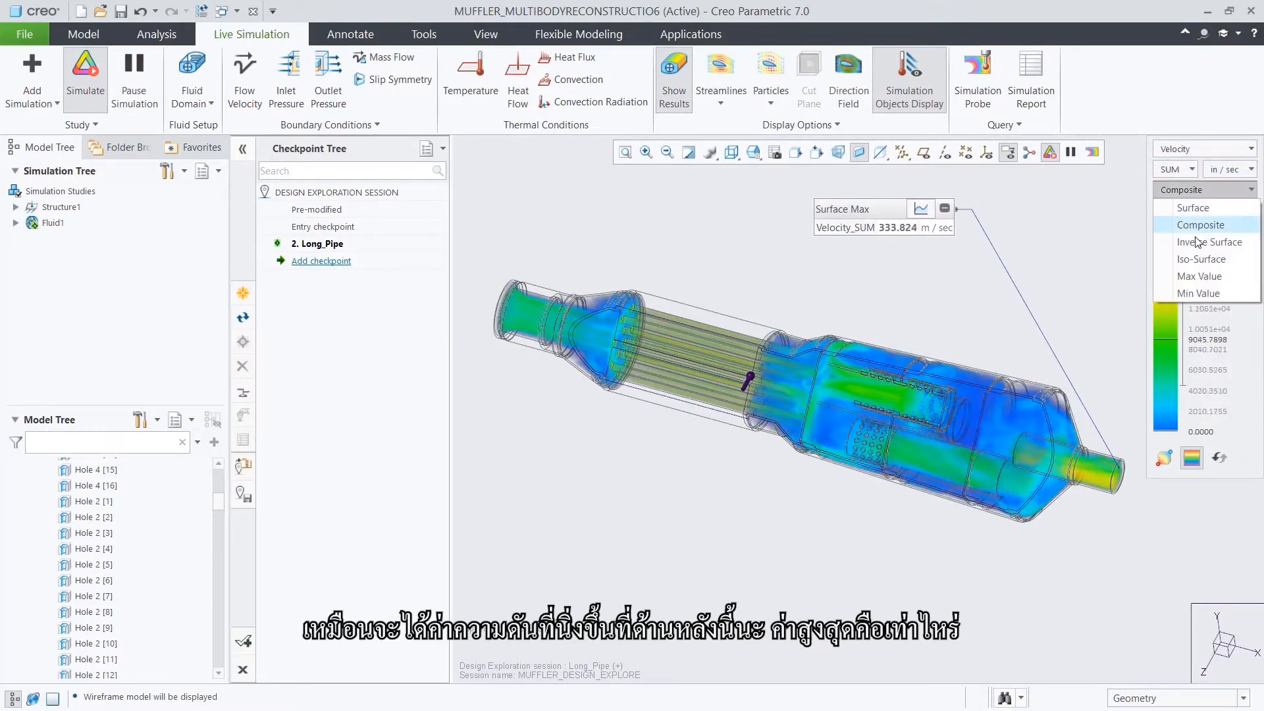
pyautogui.click(1191, 272)
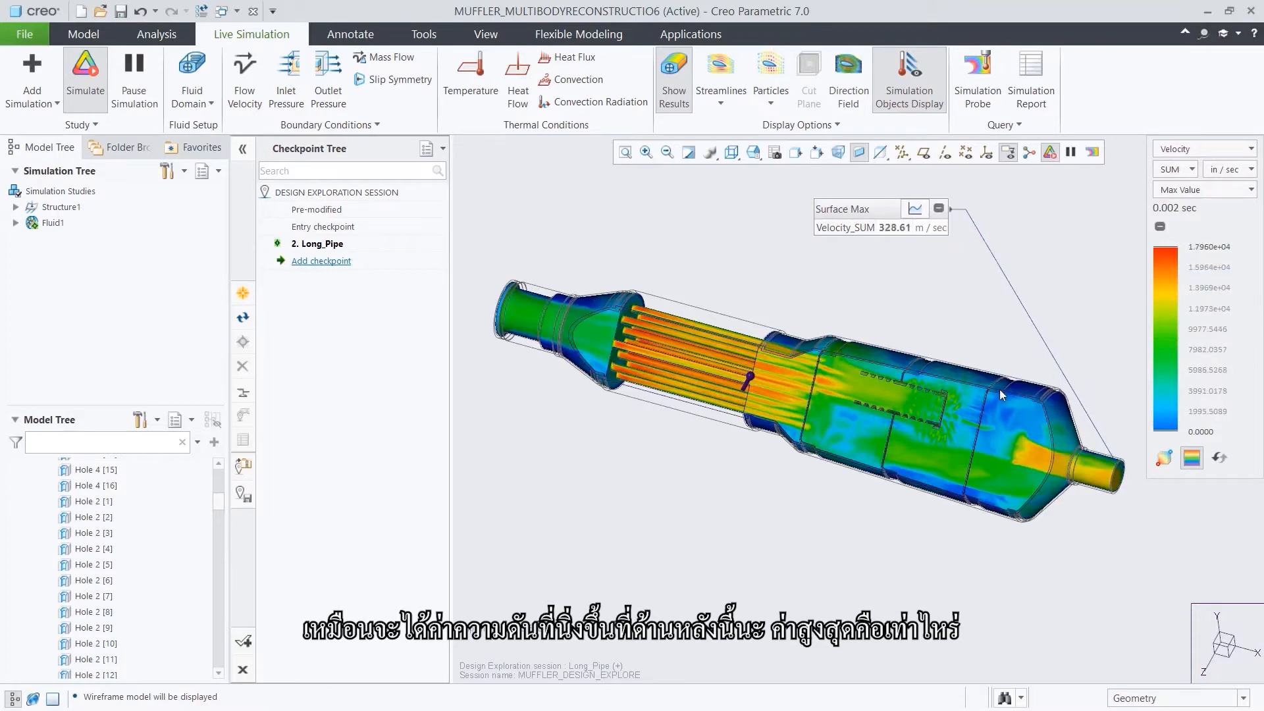
pyautogui.scroll(3, 938, 428)
pyautogui.scroll(2, 937, 428)
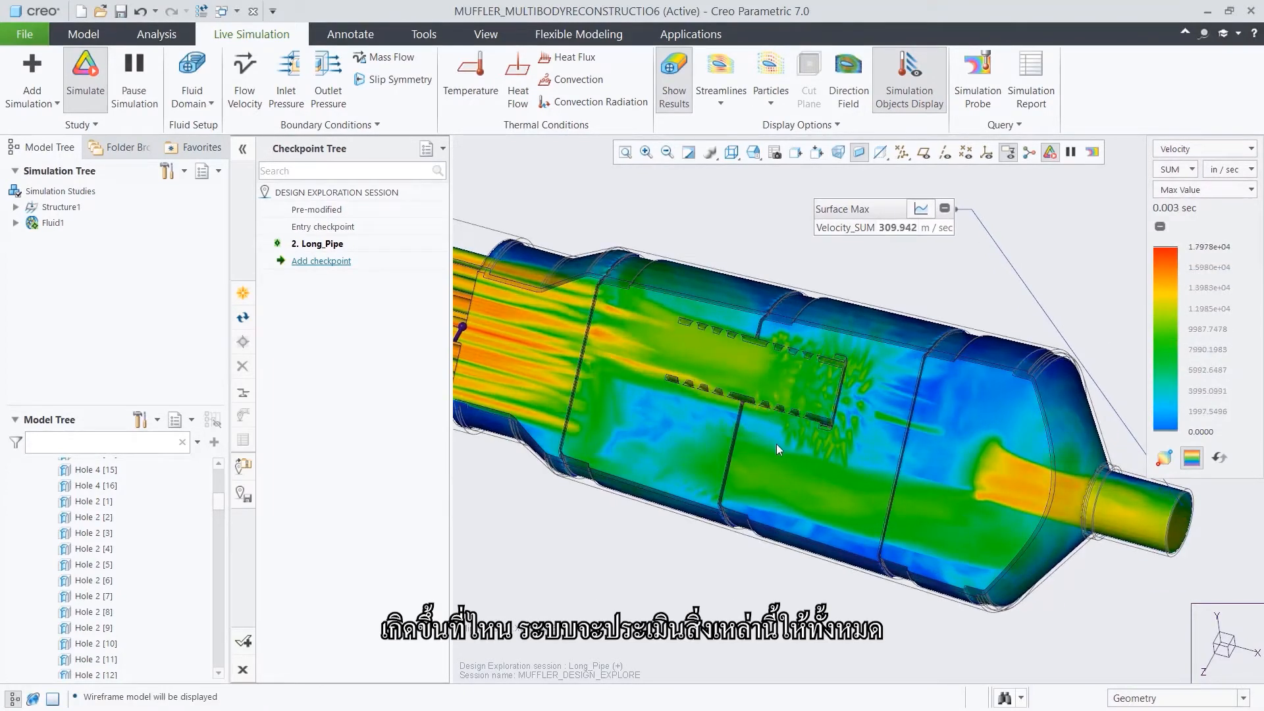
# - Activate section XSEC0001 and orient the muffler to the saved view 05_SECTION
pyautogui.moveTo(219, 502); pyautogui.dragTo(211, 676)
pyautogui.click(79, 639)
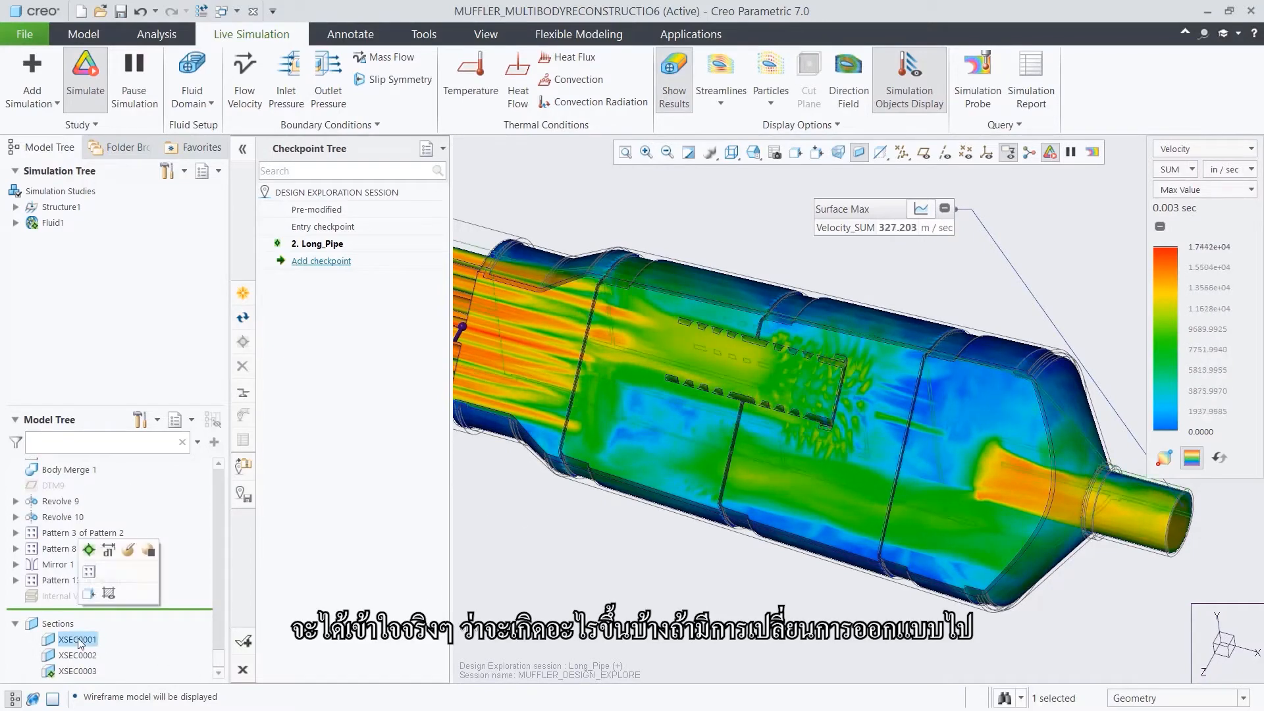
pyautogui.click(90, 550)
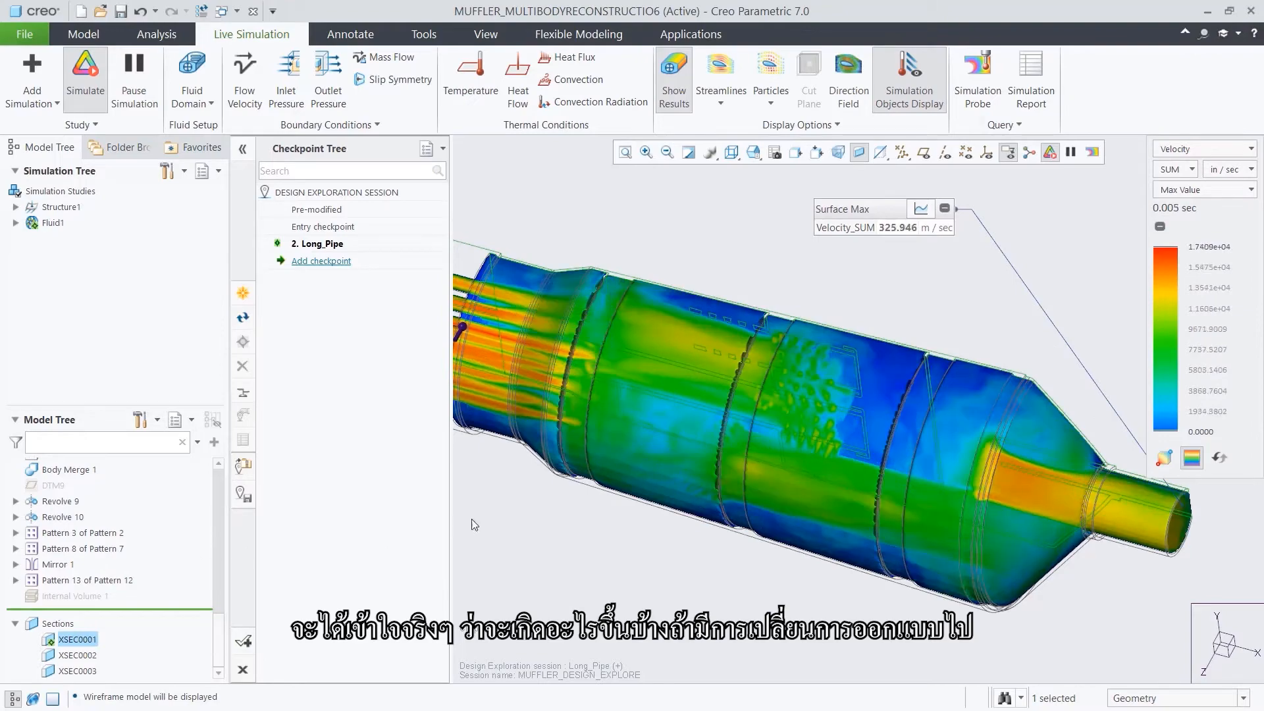
pyautogui.click(538, 519)
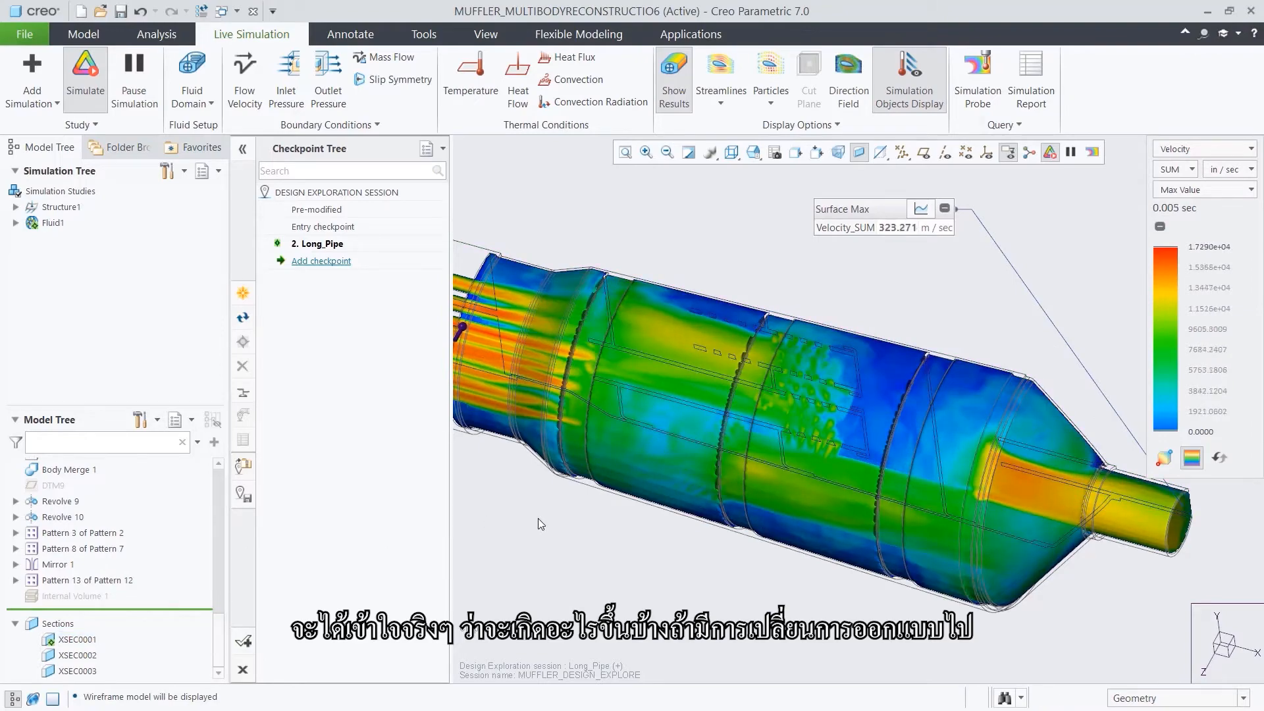
pyautogui.click(753, 152)
pyautogui.click(778, 272)
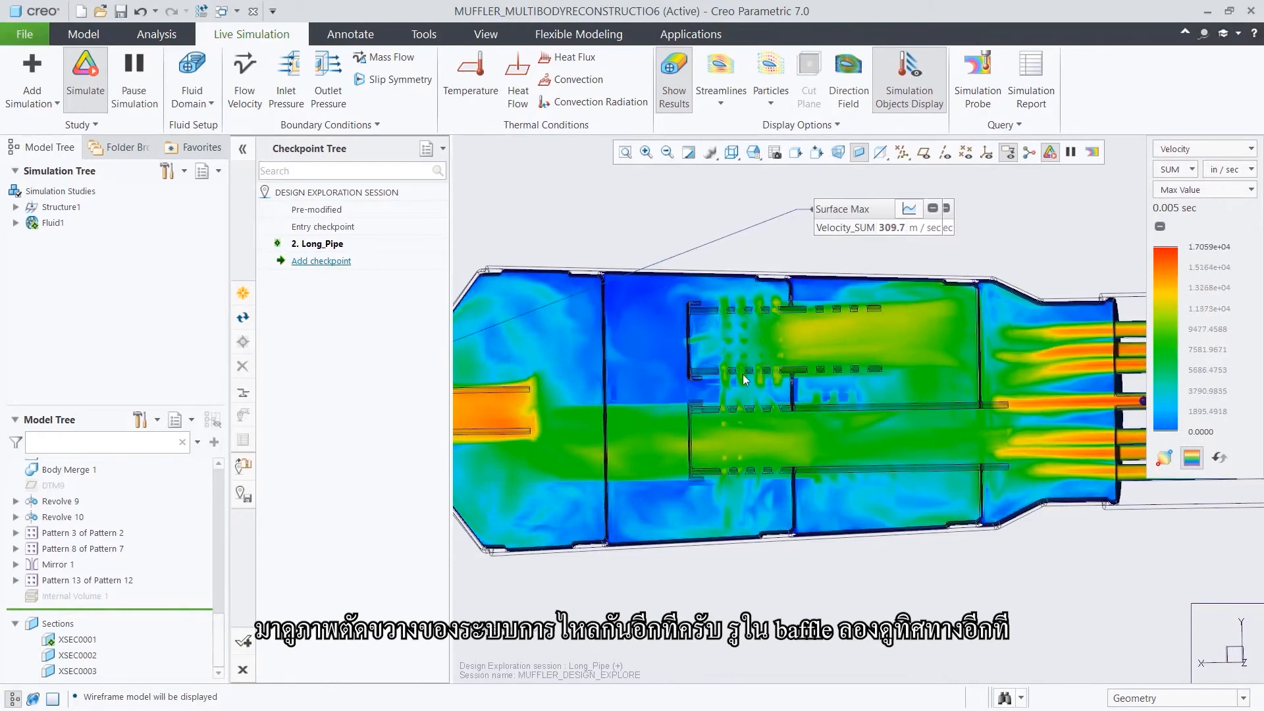
# - Replace the velocity results with the Direction Field to examine flow around the baffle holes, and turn it off again
pyautogui.click(682, 101)
pyautogui.click(848, 86)
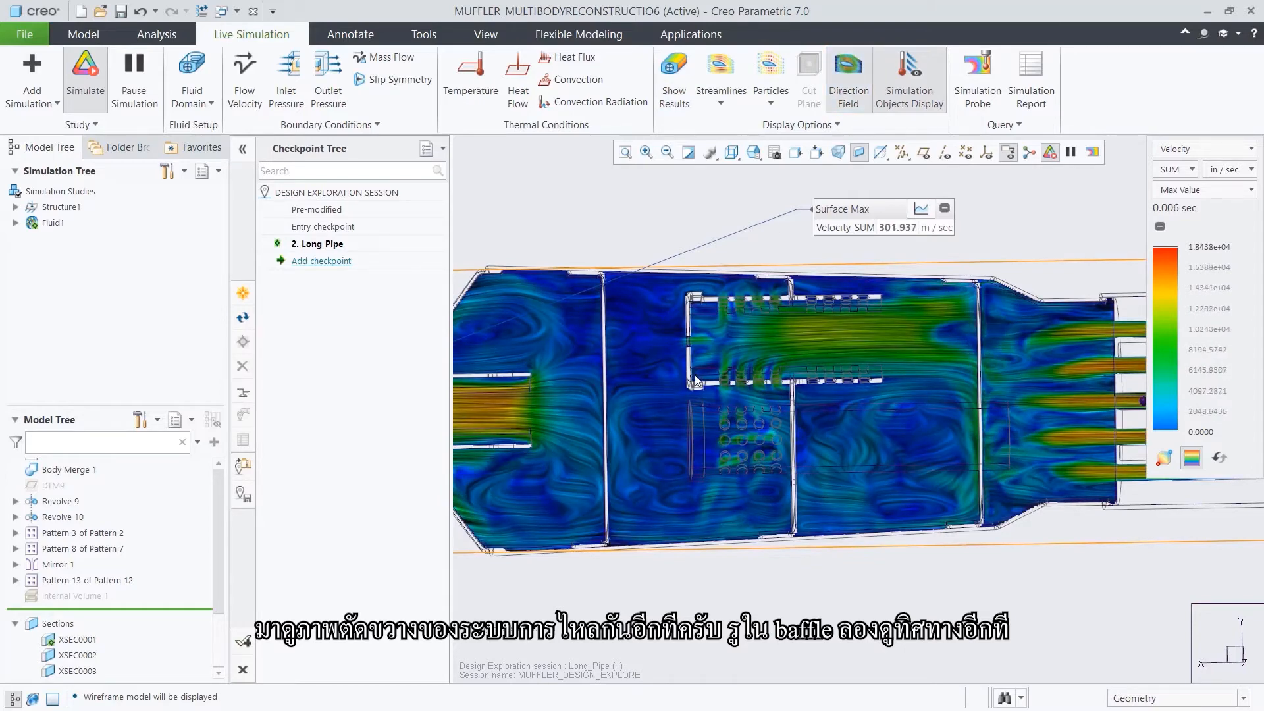
pyautogui.click(851, 94)
# - Restore the saved view 04_DEX, reactivate section XSEC0003 and show the flow results again
pyautogui.click(754, 152)
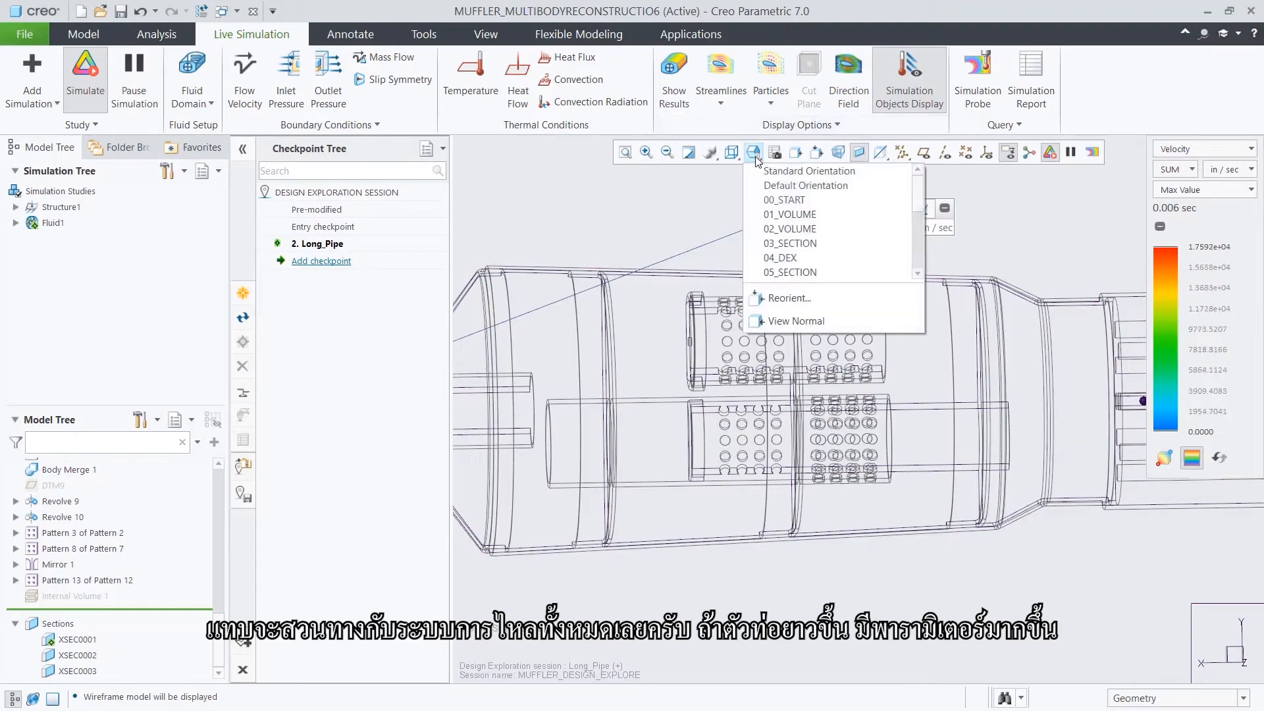
pyautogui.click(769, 258)
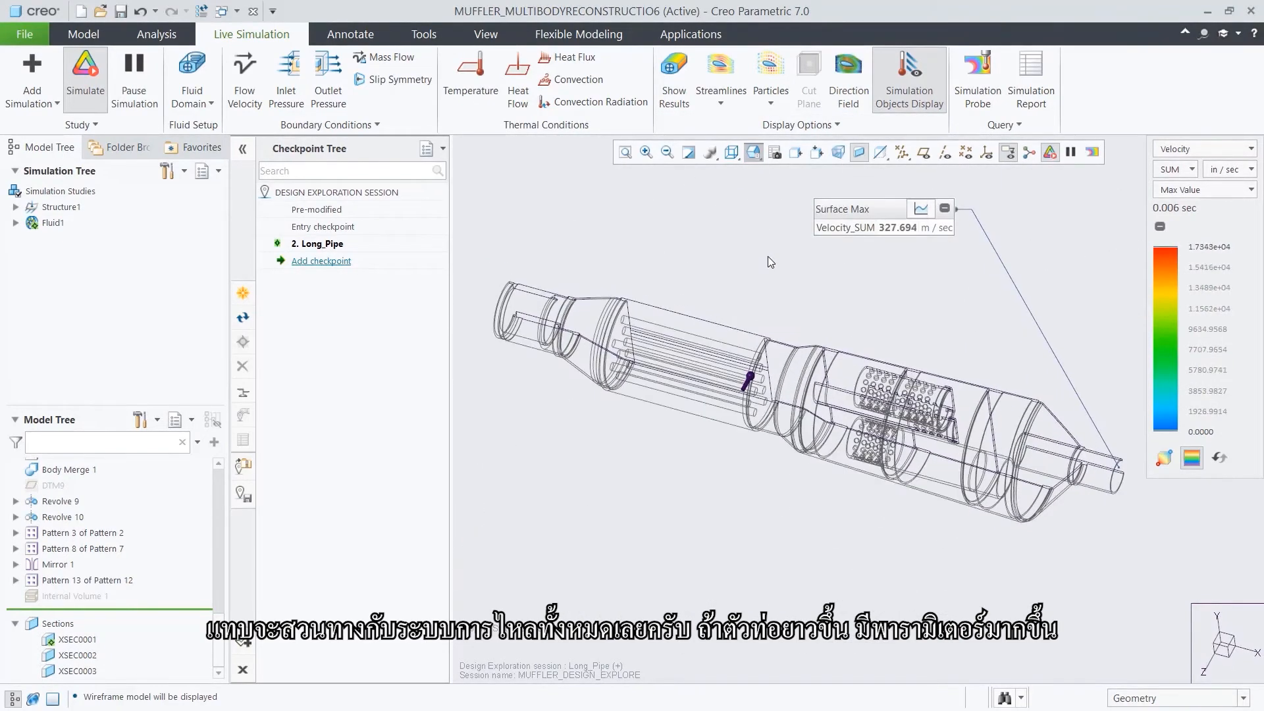
pyautogui.click(77, 671)
pyautogui.click(92, 579)
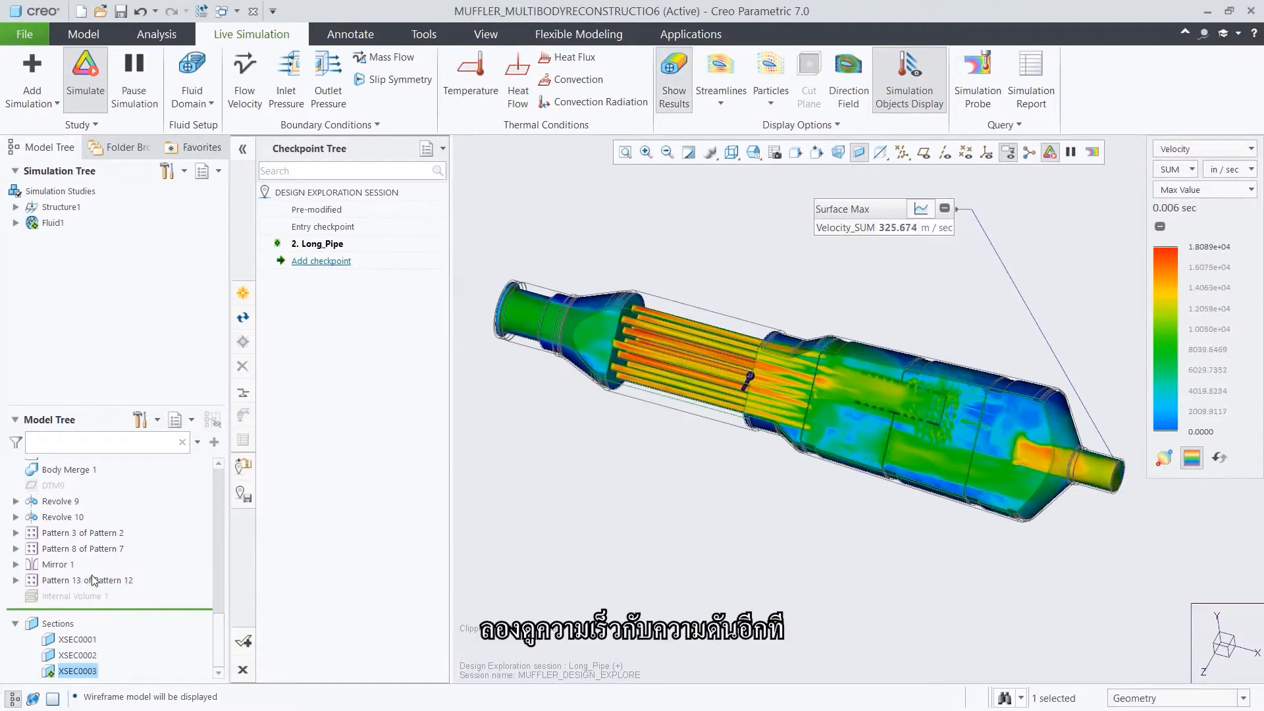
# - Save the perforated-tube design as a checkpoint named Pipe_with_Holes
pyautogui.click(320, 262)
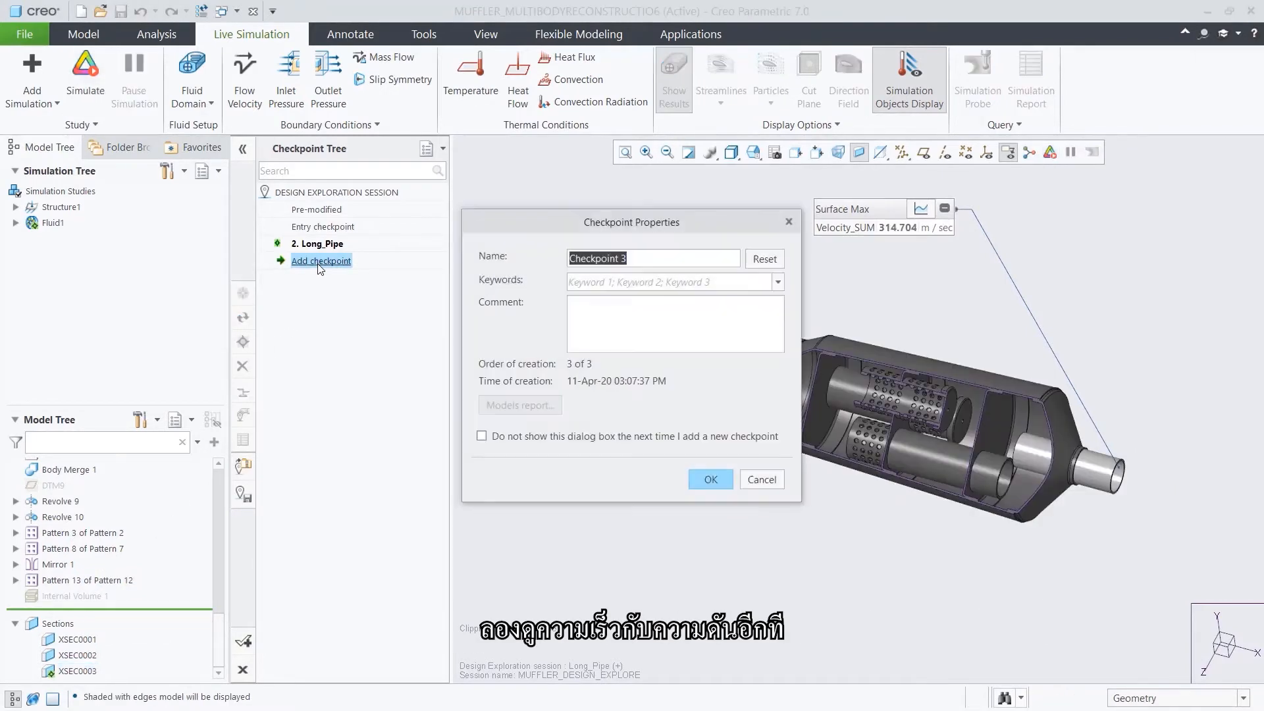
pyautogui.write('Pipe_with_Holes')
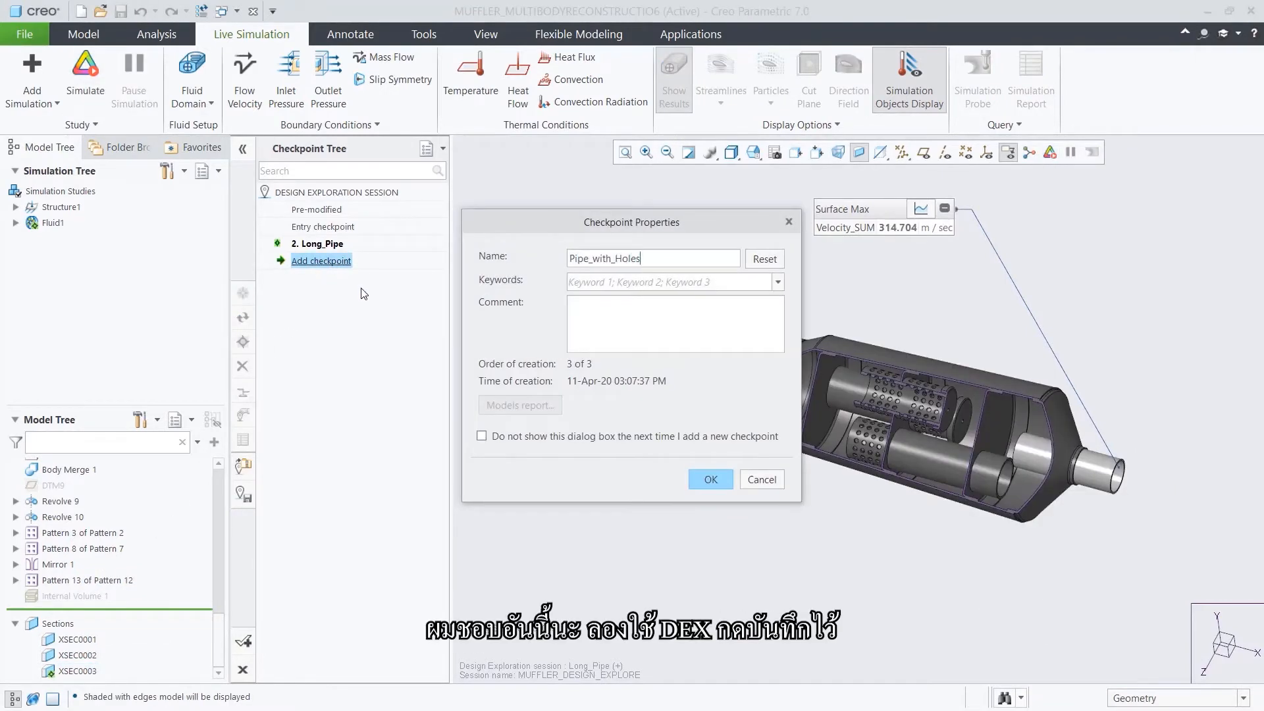
pyautogui.click(706, 480)
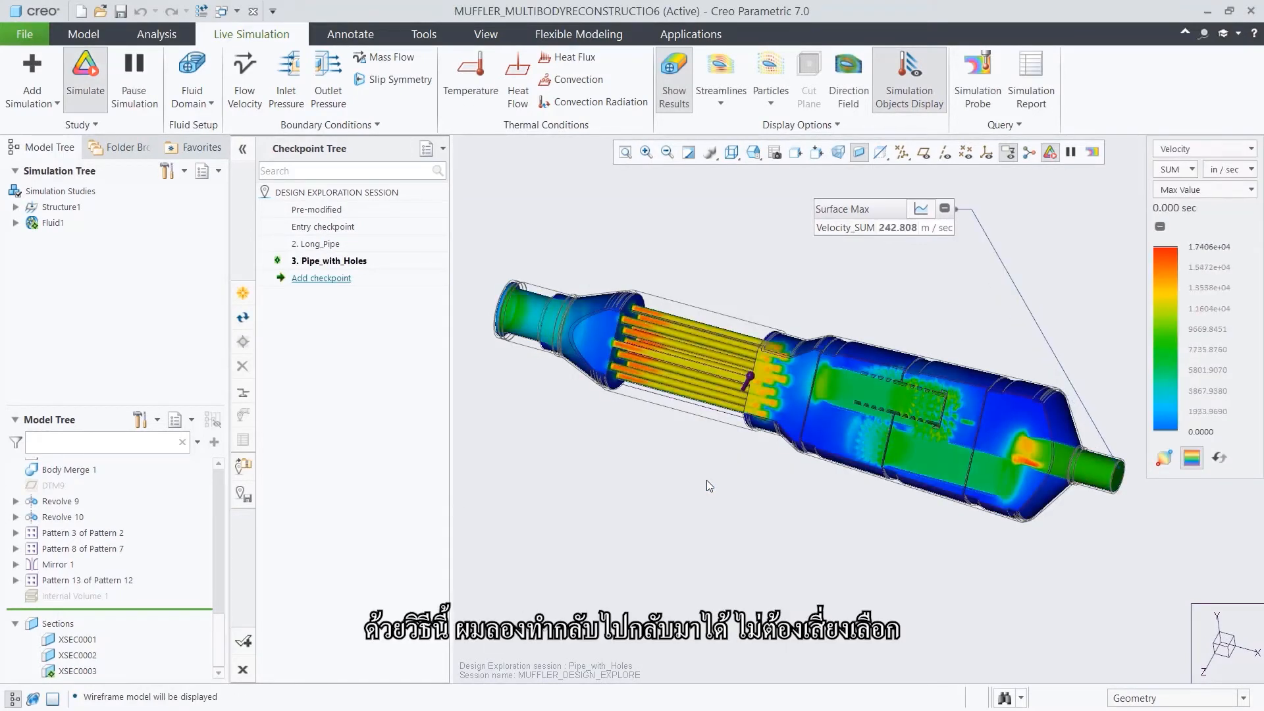
# - Switch the displayed results to Pressure for the Pipe_with_Holes checkpoint
pyautogui.click(1175, 149)
pyautogui.click(1171, 185)
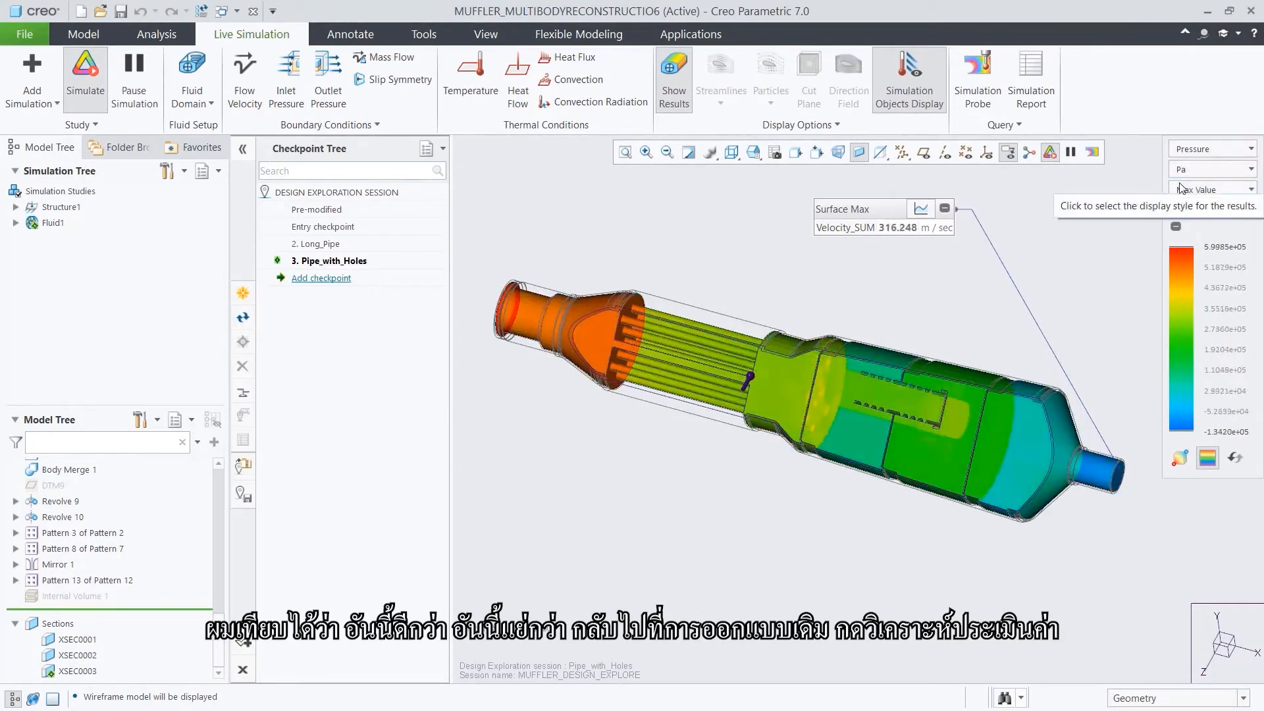
# - Set the display style of the pressure results to Composite
pyautogui.click(1192, 190)
pyautogui.click(1188, 225)
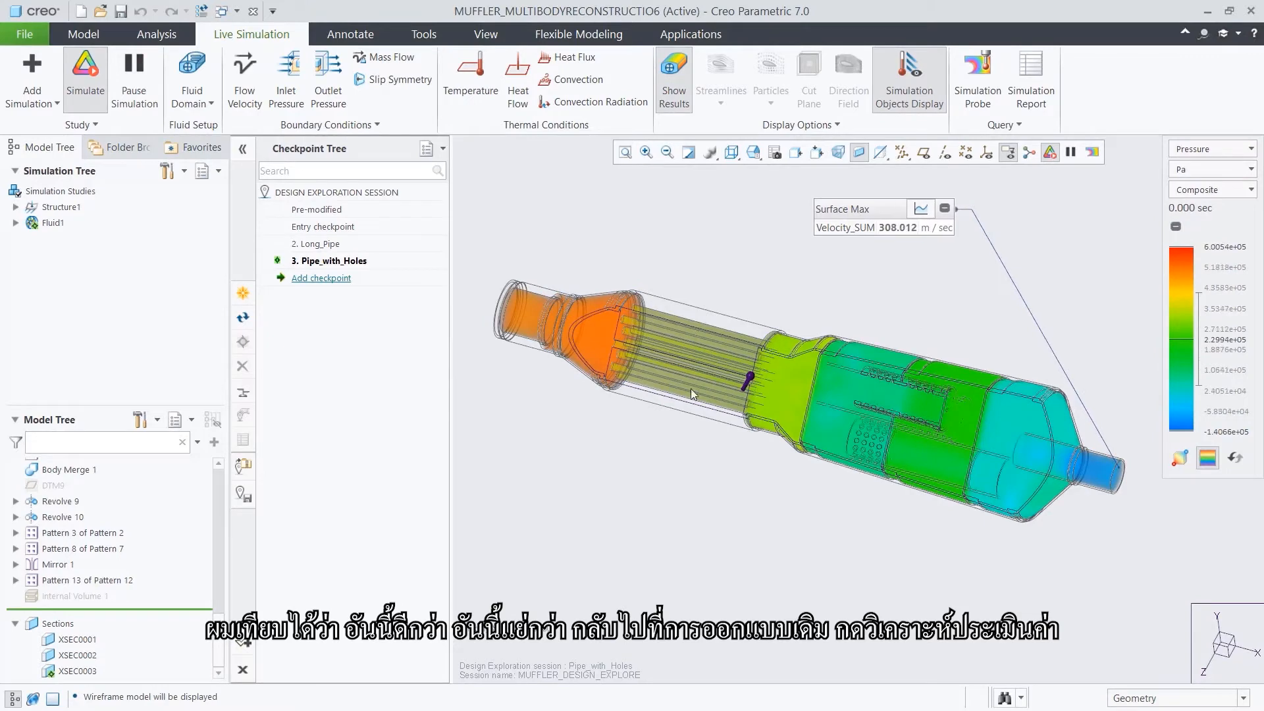
# - Switch the displayed results back to Velocity and show the muffler model as shaded with edges
pyautogui.click(1188, 152)
pyautogui.click(1178, 167)
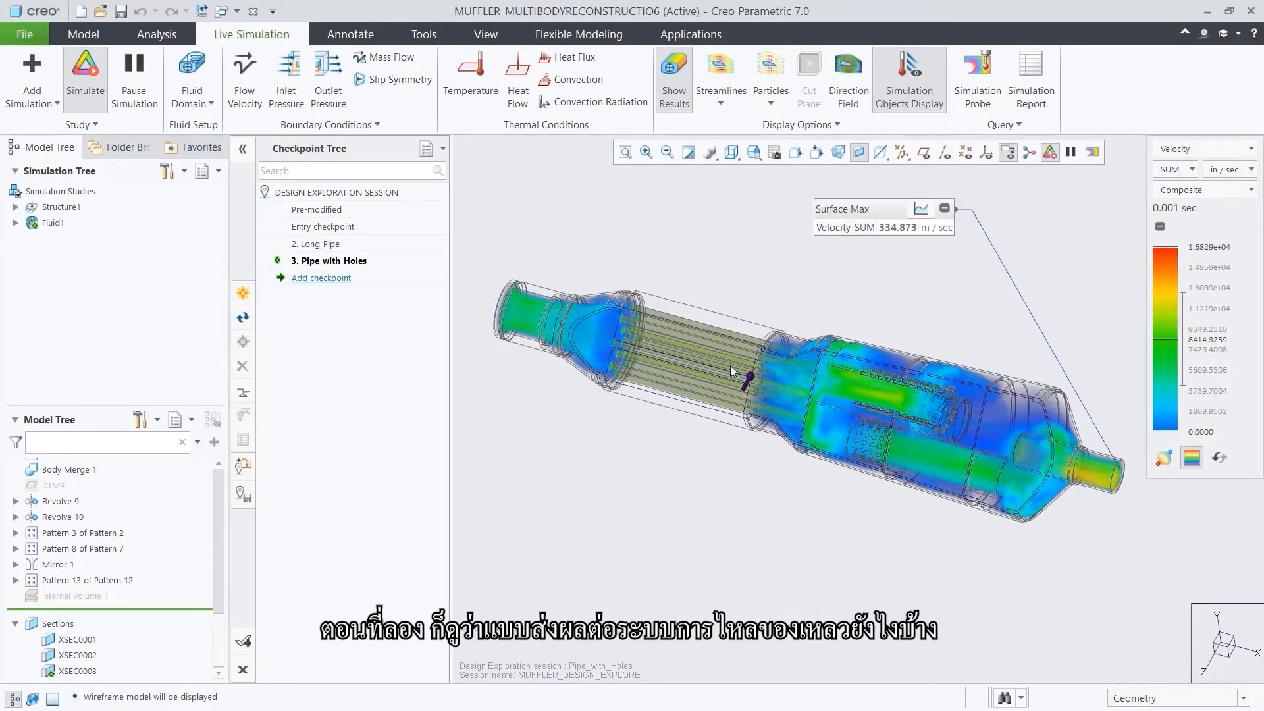
pyautogui.click(732, 153)
pyautogui.click(736, 189)
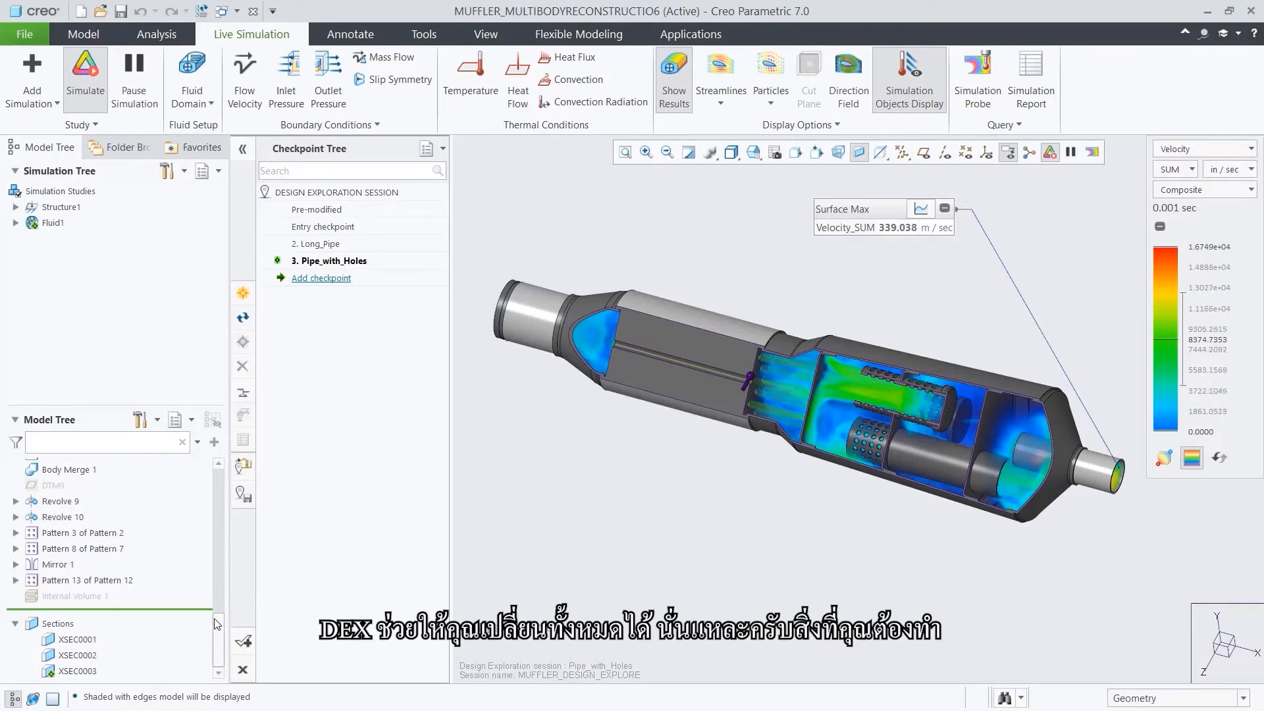
# - Suppress the features Pattern 1 of Extrude 13 and Body Merge 1
pyautogui.moveTo(218, 623); pyautogui.dragTo(221, 600)
pyautogui.click(99, 547)
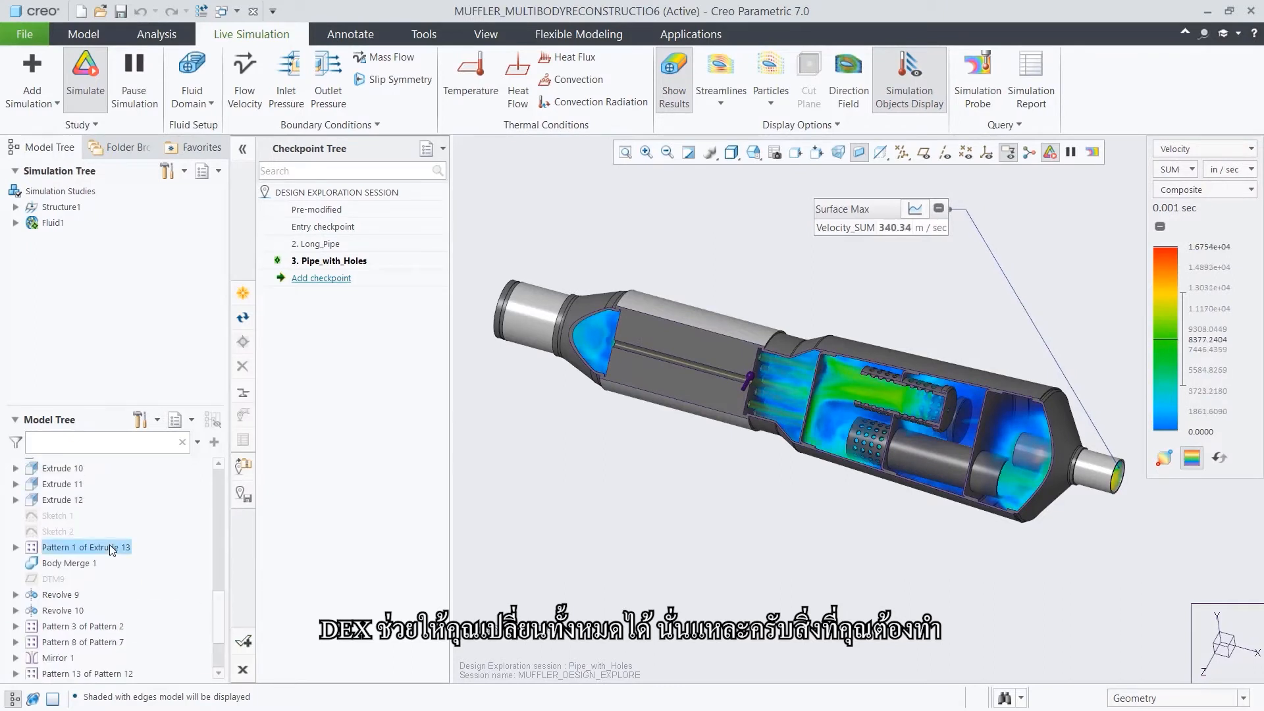
pyautogui.keyDown('ctrl'); pyautogui.click(87, 564); pyautogui.keyUp('ctrl')
pyautogui.click(118, 478)
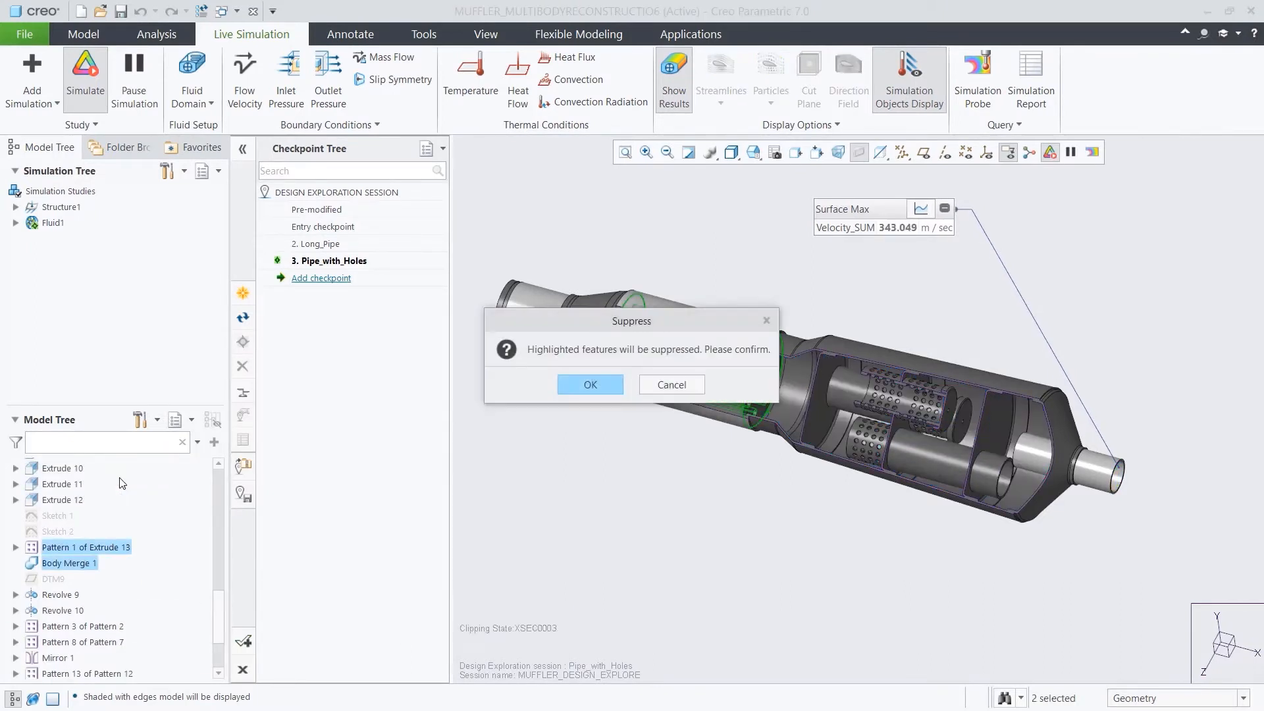
pyautogui.click(579, 384)
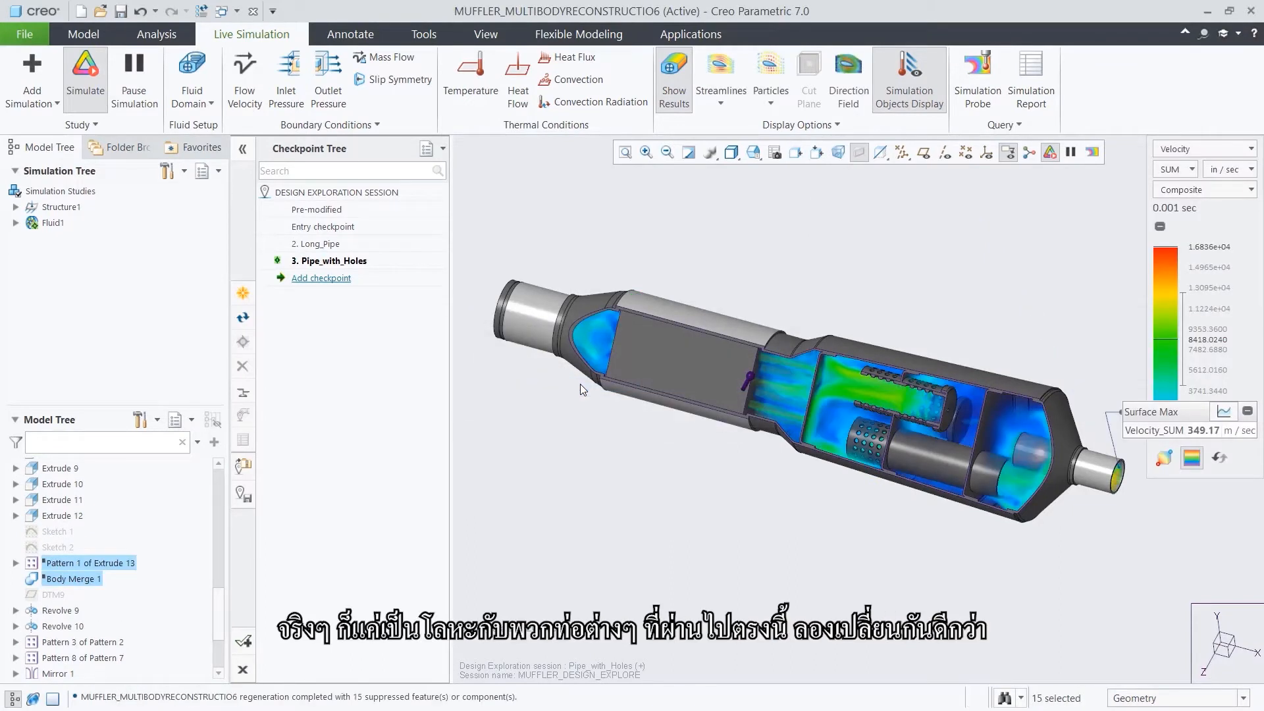
# - Remove Body 5 from the muffler with the Remove Body feature and turn off the simulation results display
pyautogui.moveTo(222, 605); pyautogui.dragTo(223, 476)
pyautogui.click(71, 606)
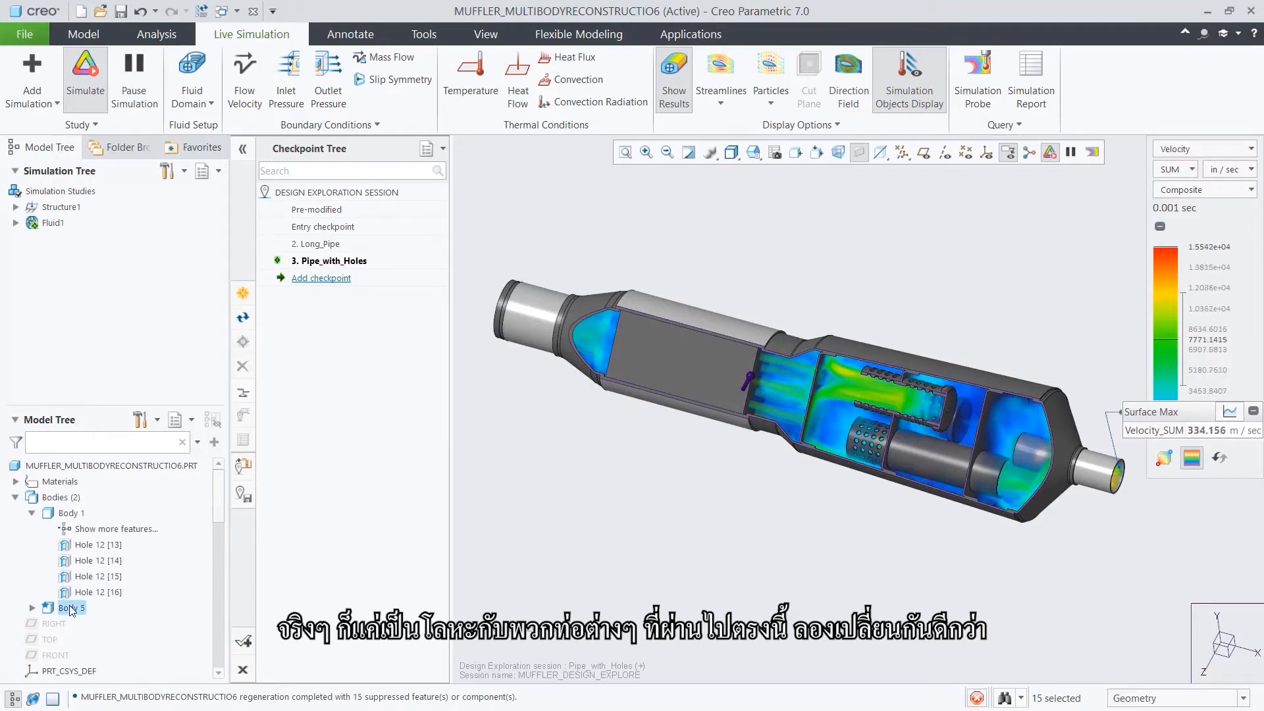
pyautogui.click(139, 545)
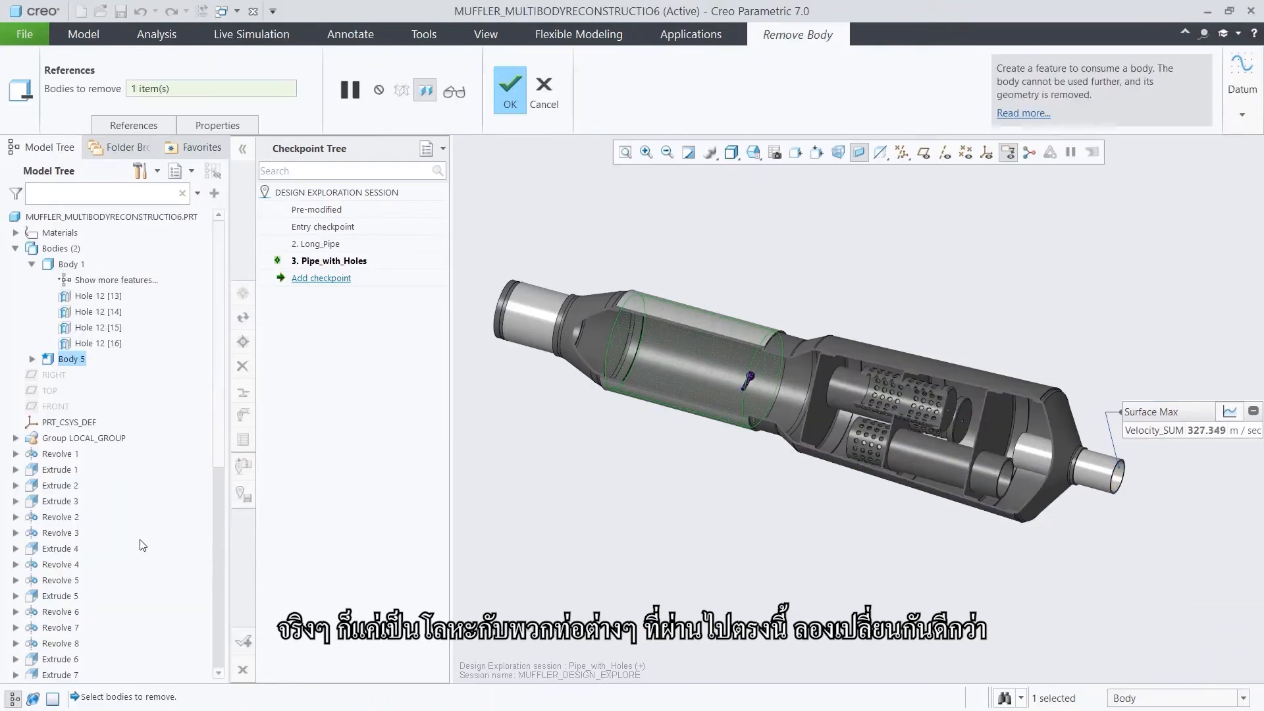
pyautogui.click(504, 94)
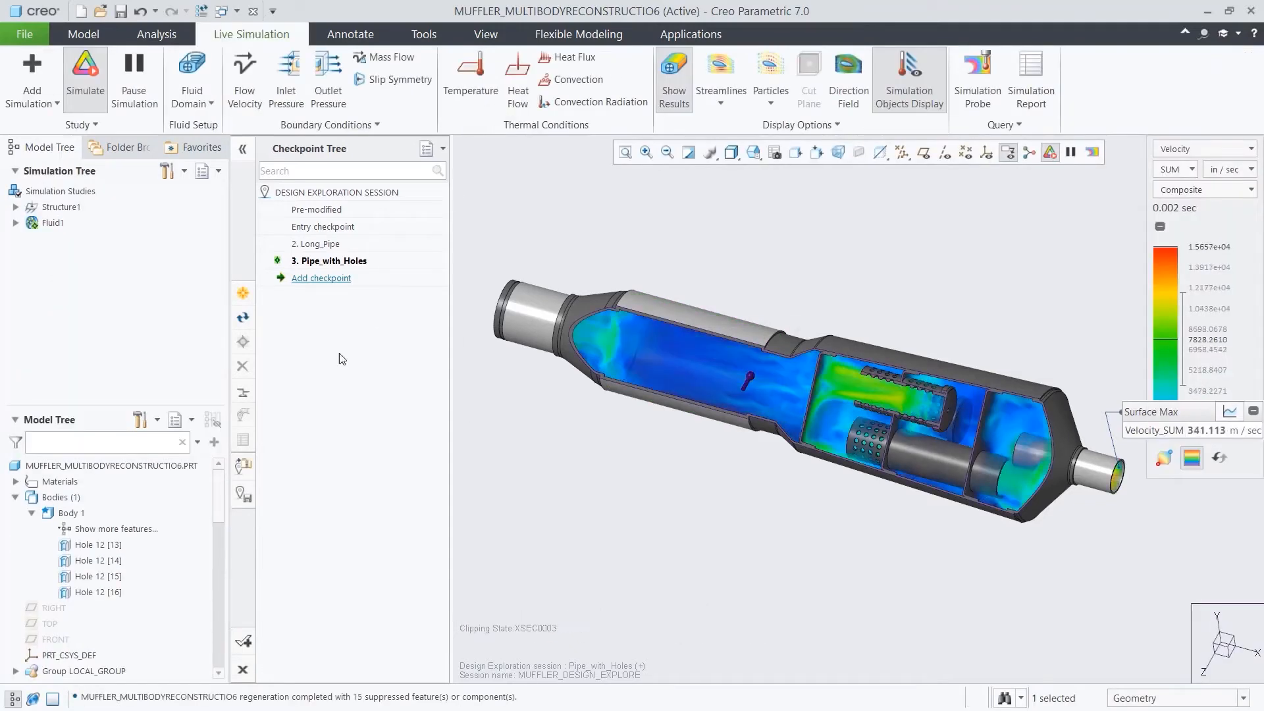
pyautogui.moveTo(218, 504); pyautogui.dragTo(209, 660)
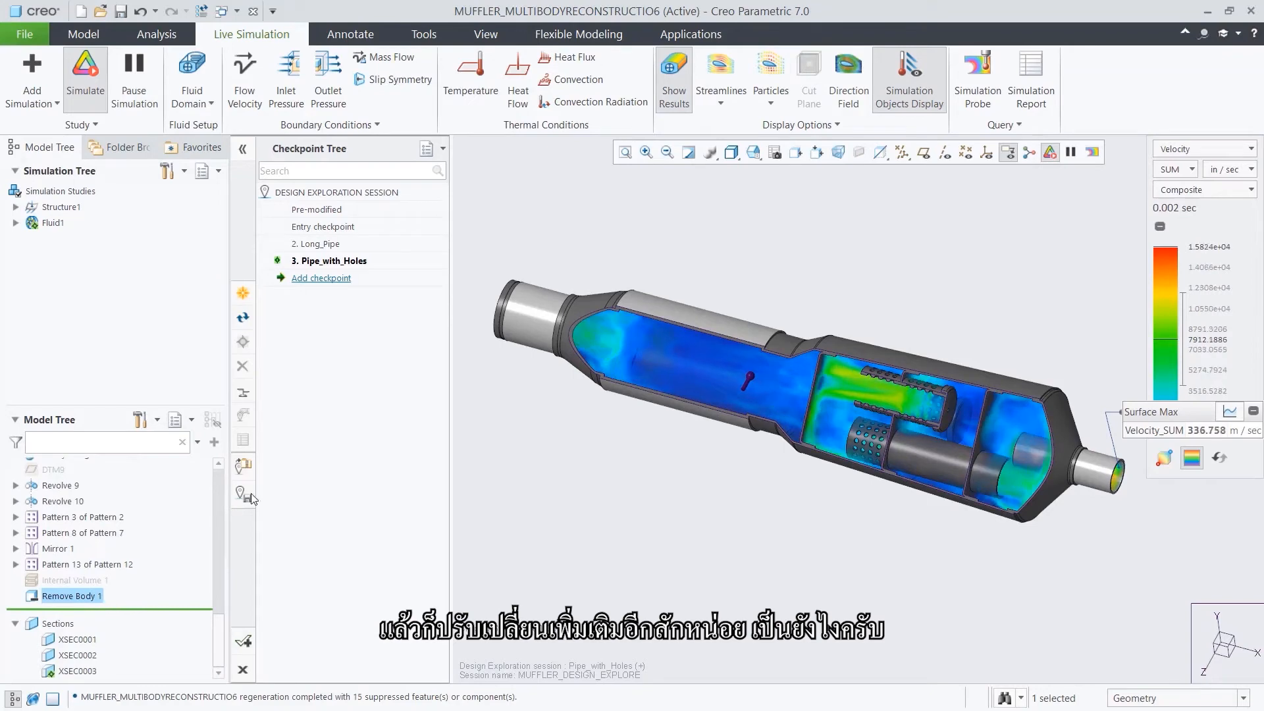
pyautogui.click(671, 97)
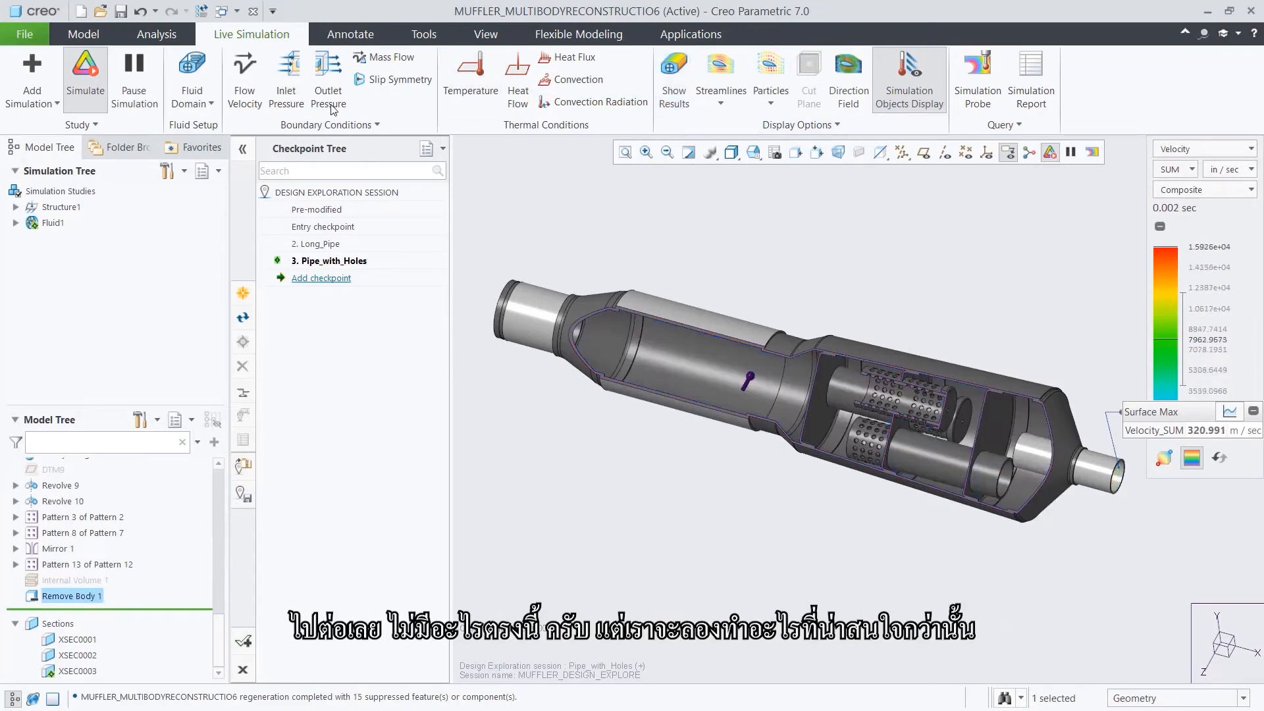
# - Start a Lattice feature with the 2.5D lattice type and its direction set to X
pyautogui.click(80, 36)
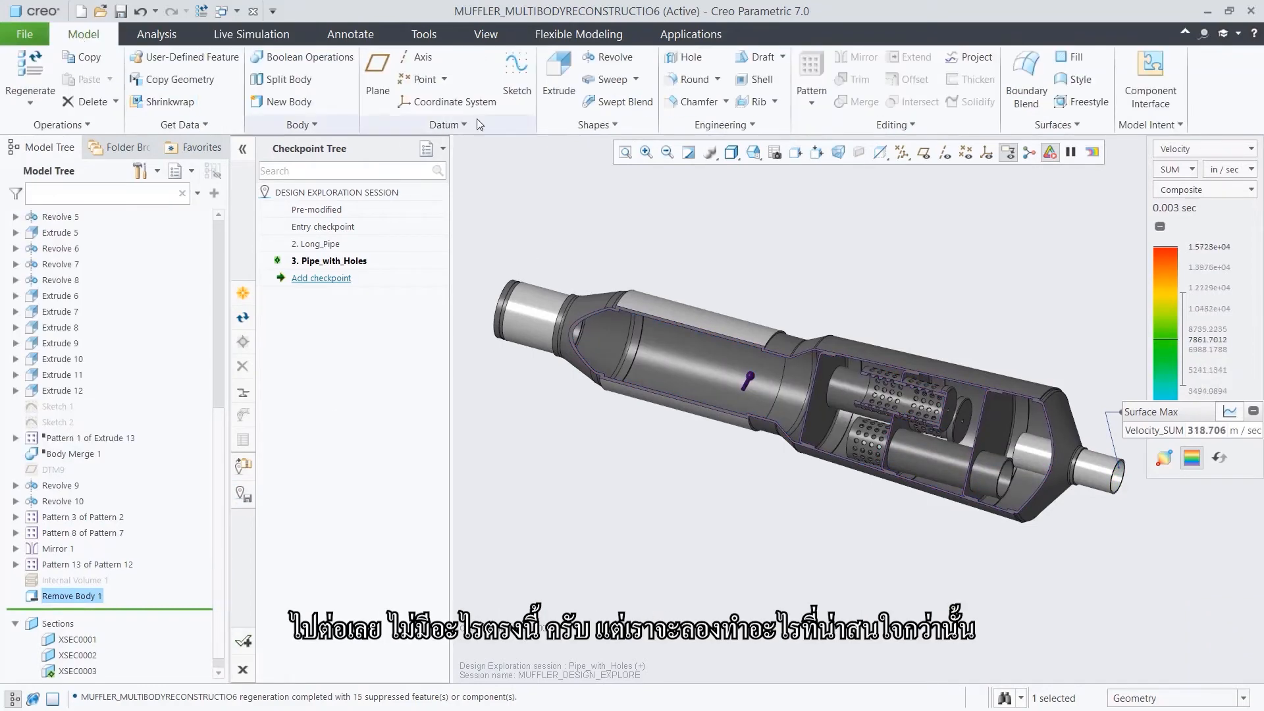
pyautogui.click(691, 125)
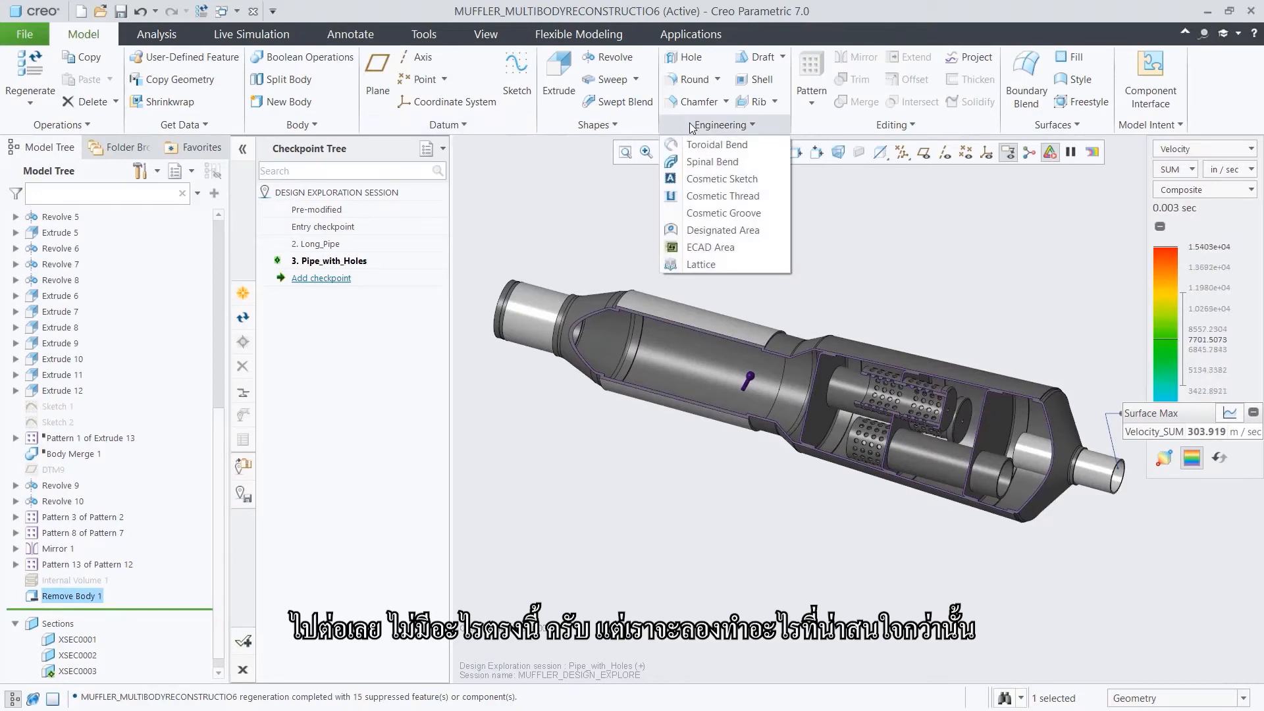
pyautogui.click(712, 260)
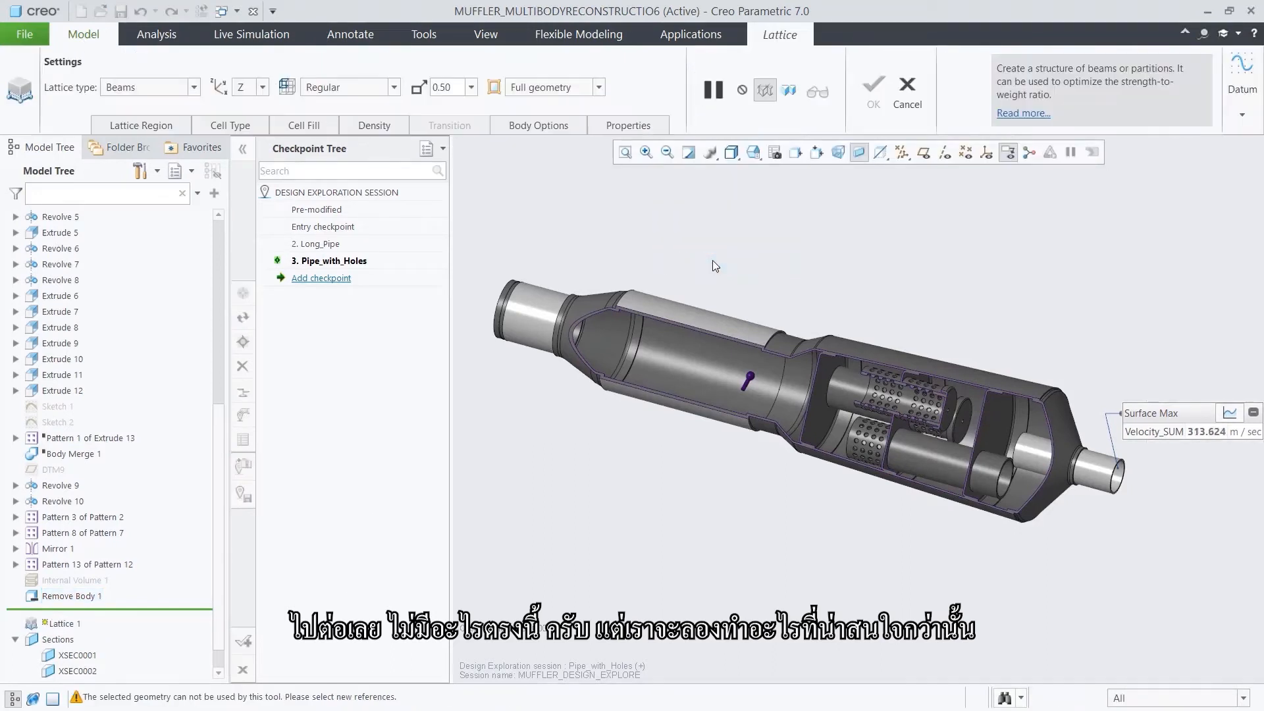
pyautogui.click(193, 88)
pyautogui.click(179, 119)
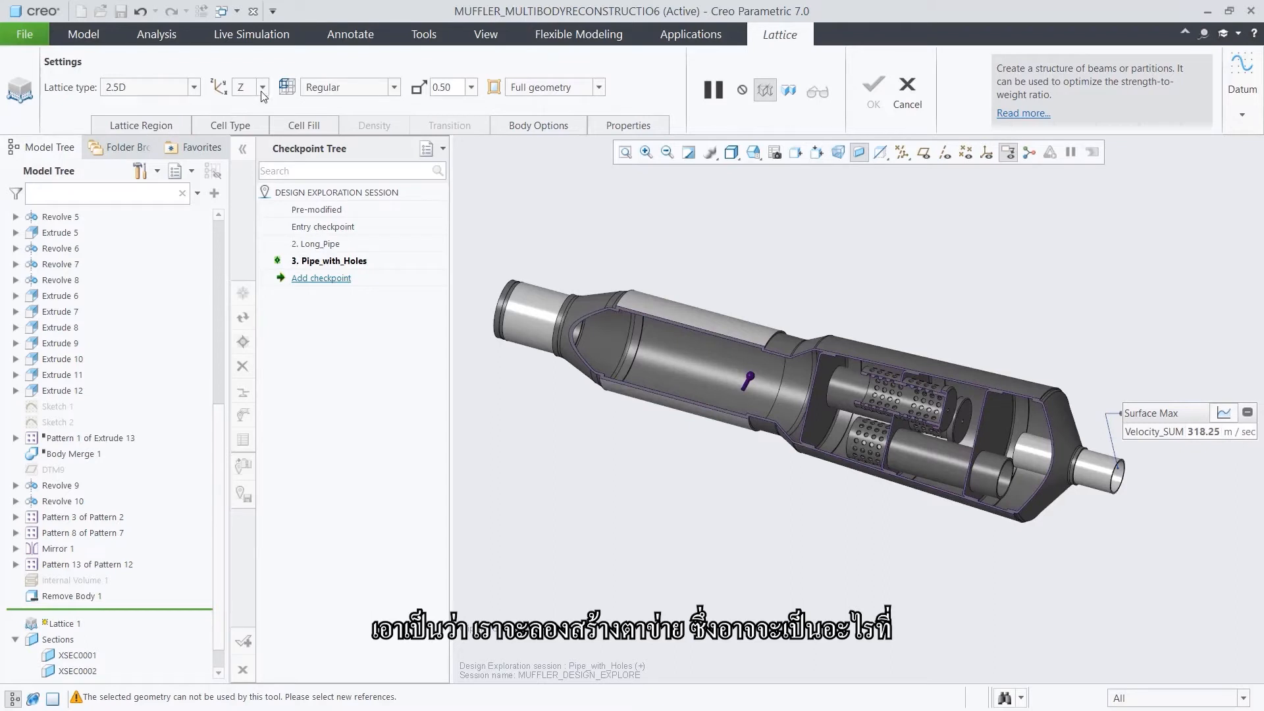
pyautogui.click(262, 87)
pyautogui.click(239, 119)
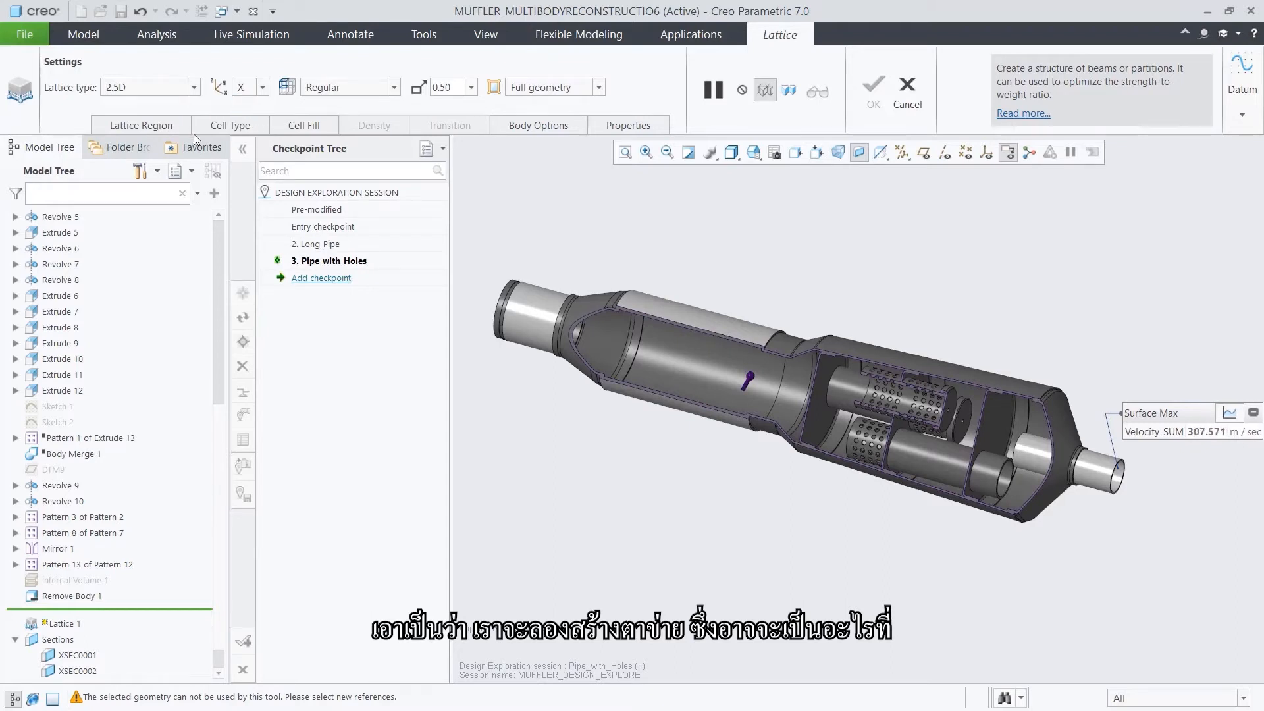
# - Define the lattice volume region by selecting the inner cylindrical surface of the muffler's empty front chamber
pyautogui.click(165, 128)
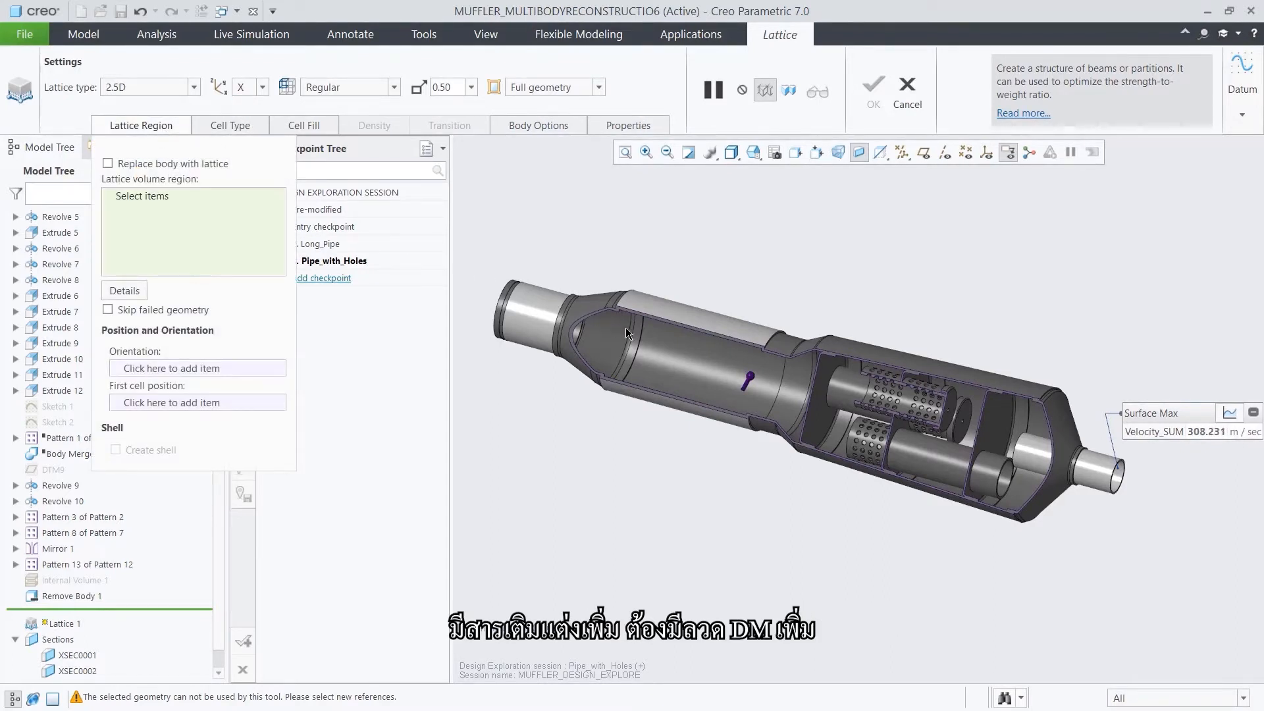
pyautogui.scroll(5, 671, 349)
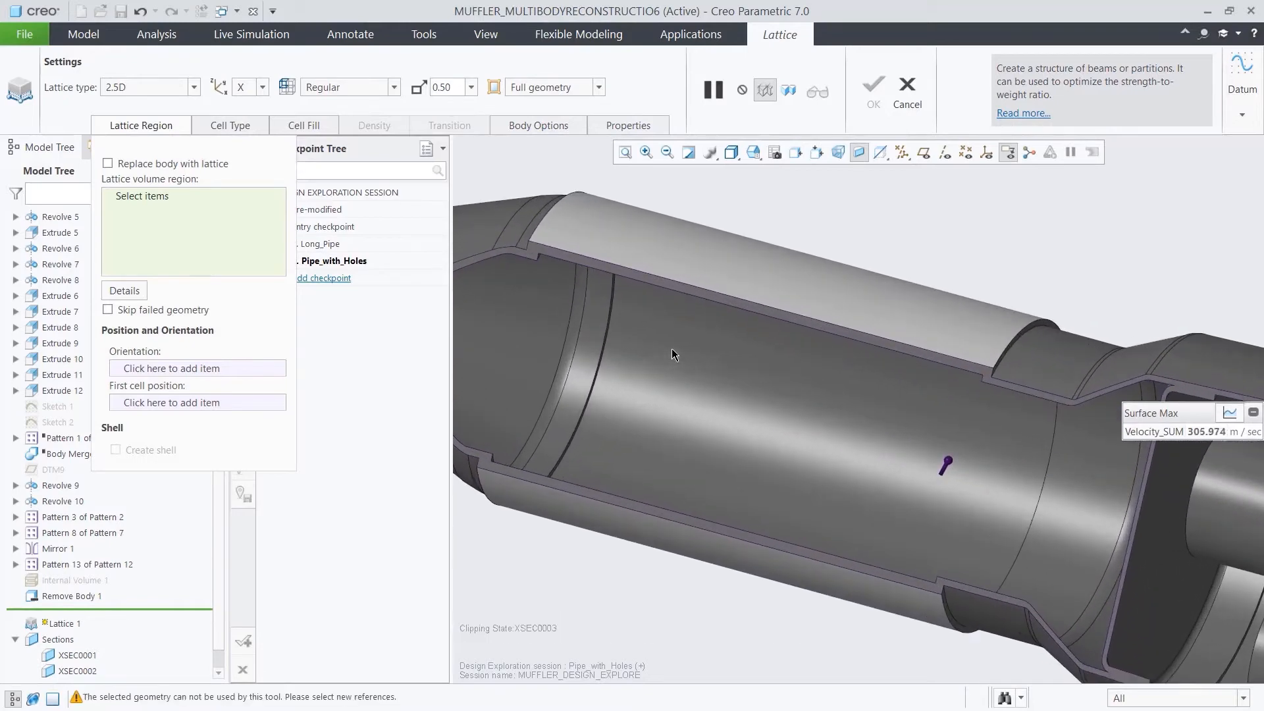
pyautogui.click(671, 348)
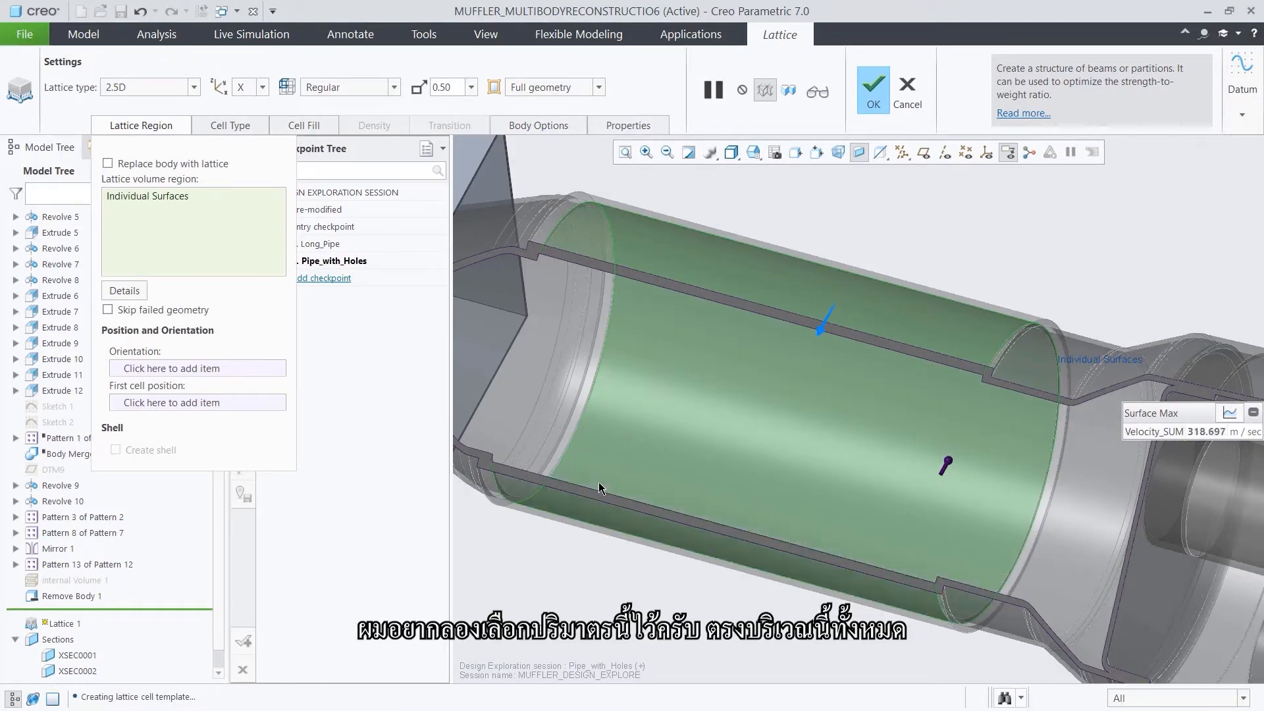
pyautogui.scroll(4, 488, 360)
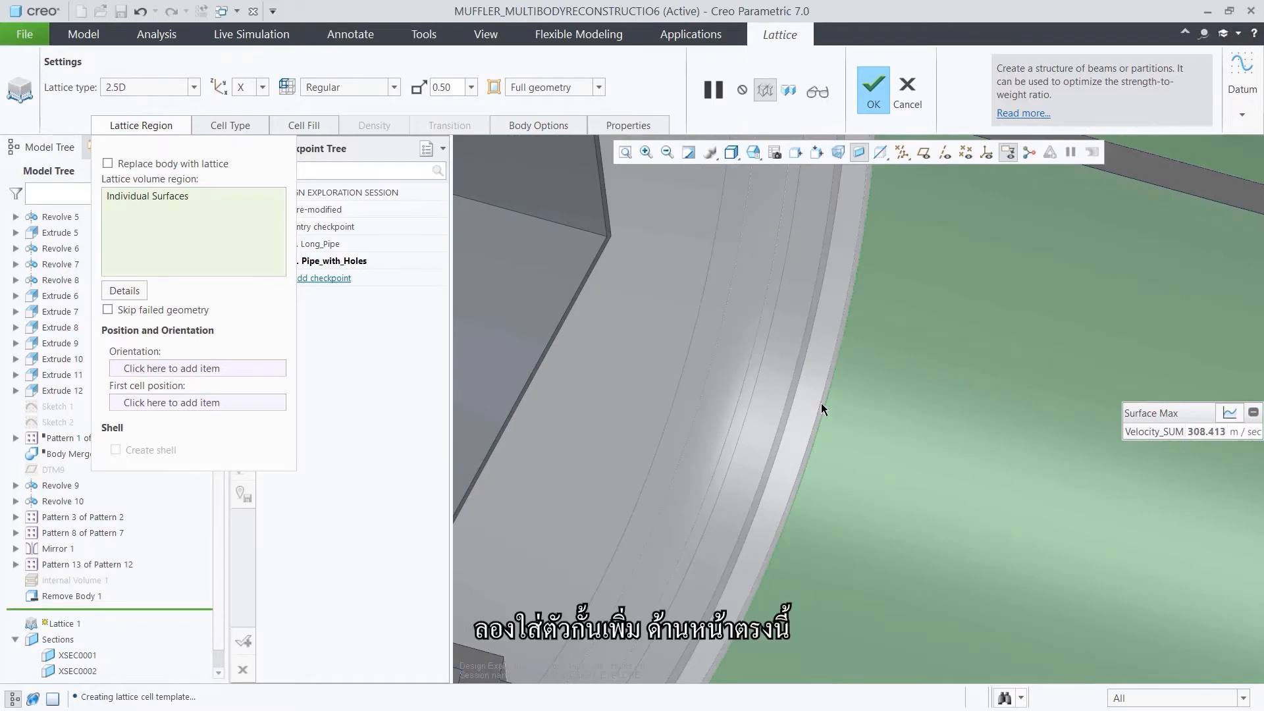
pyautogui.scroll(-5, 820, 403)
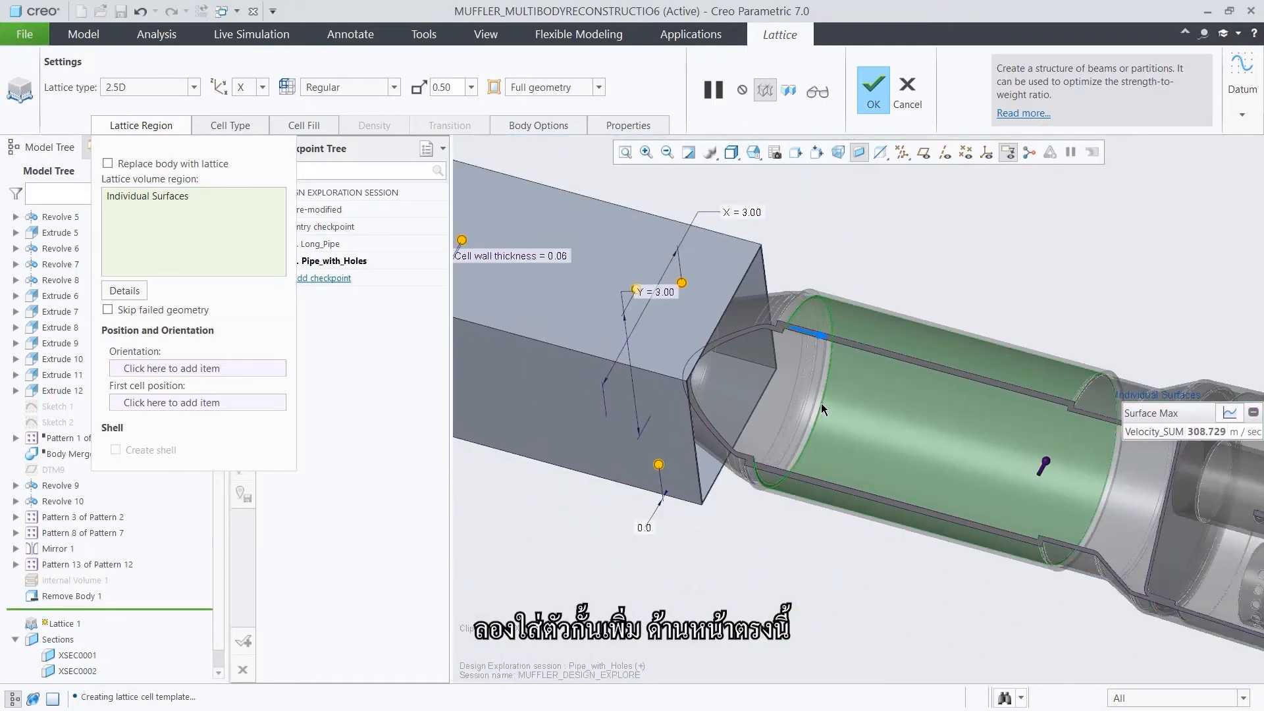
pyautogui.moveTo(978, 452); pyautogui.dragTo(1056, 485, button='middle')
pyautogui.scroll(8, 1119, 479)
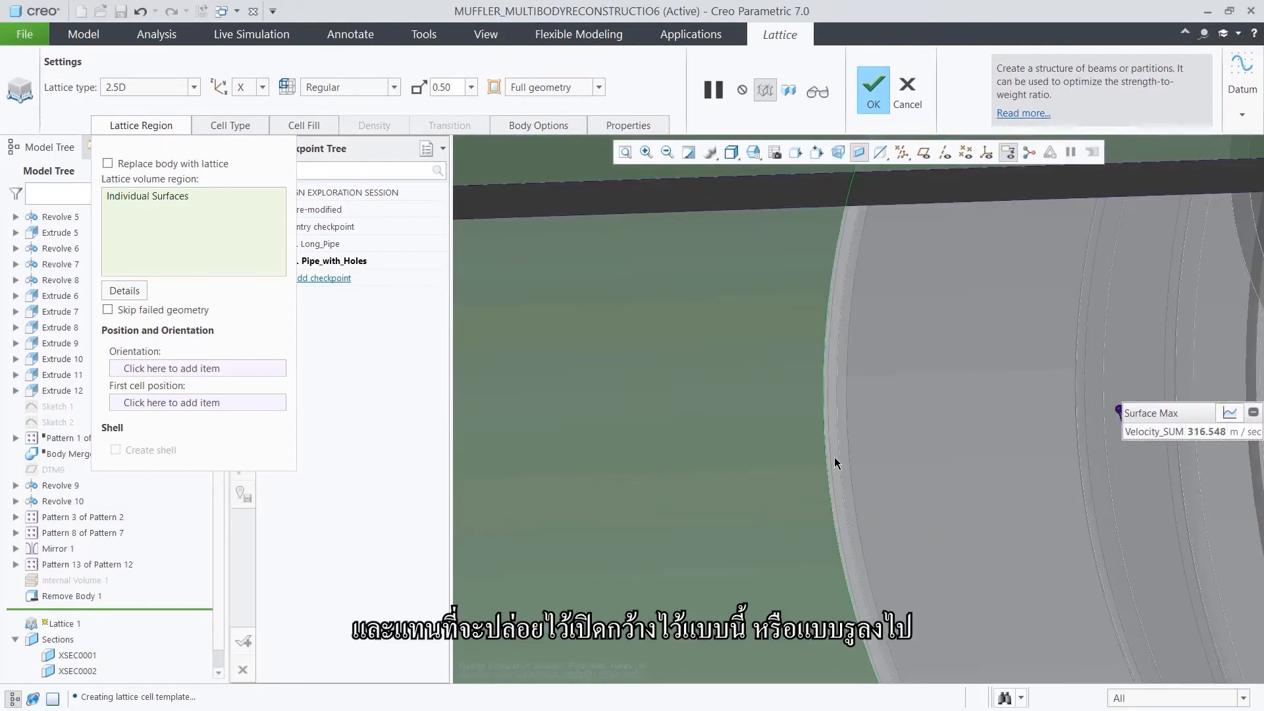
# - Show the coordinate systems, then orient the lattice to PRT_CSYS_DEF and position its first cell at datum point PNT9
pyautogui.click(754, 156)
pyautogui.moveTo(915, 203); pyautogui.dragTo(922, 229)
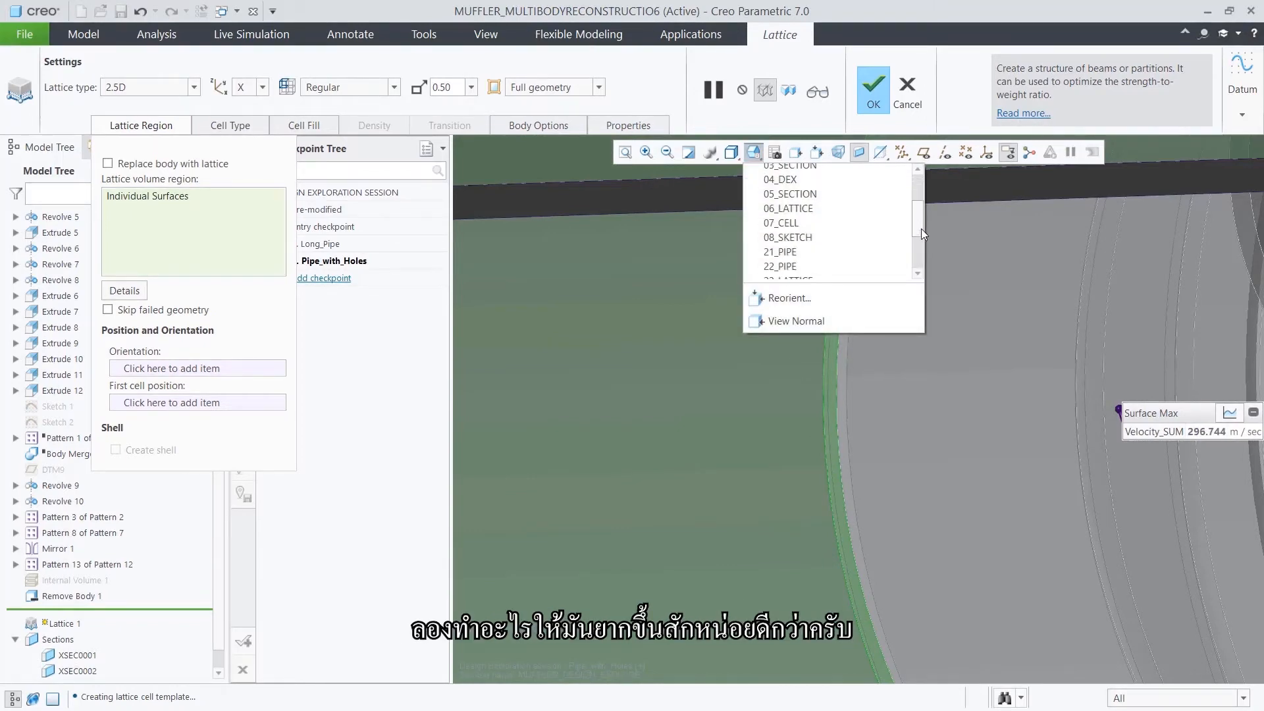
pyautogui.click(841, 219)
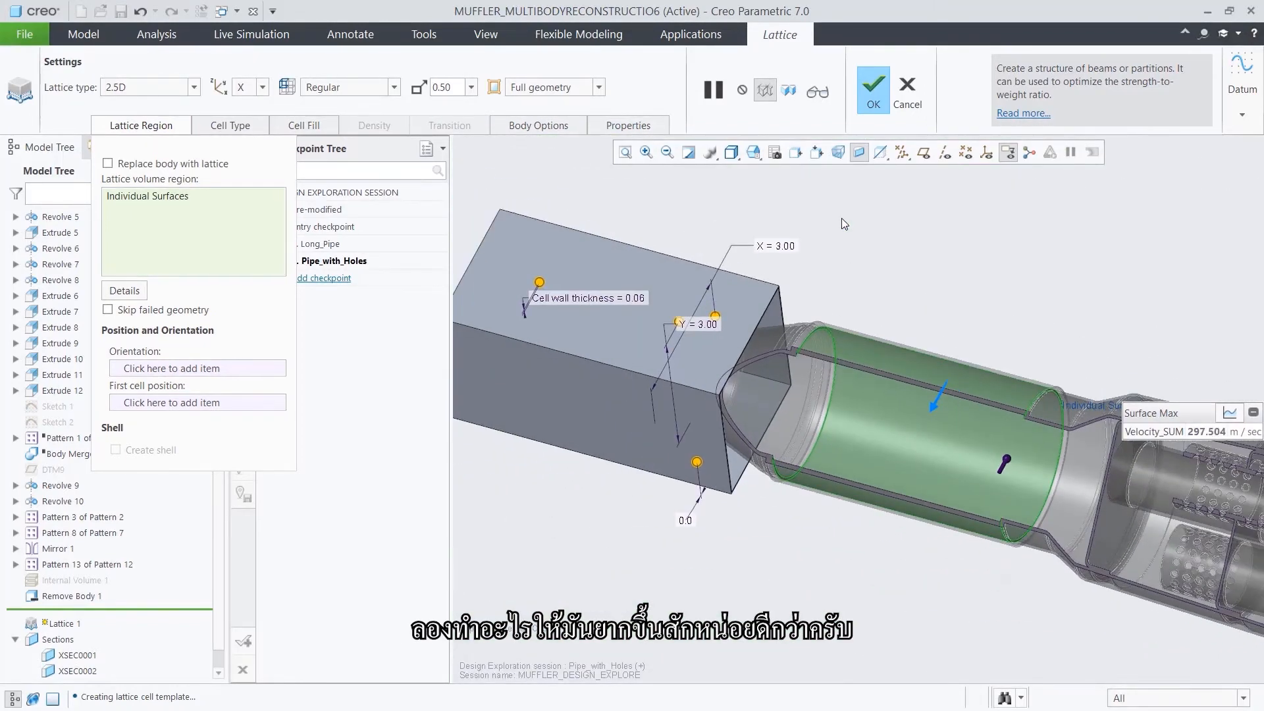
pyautogui.click(989, 153)
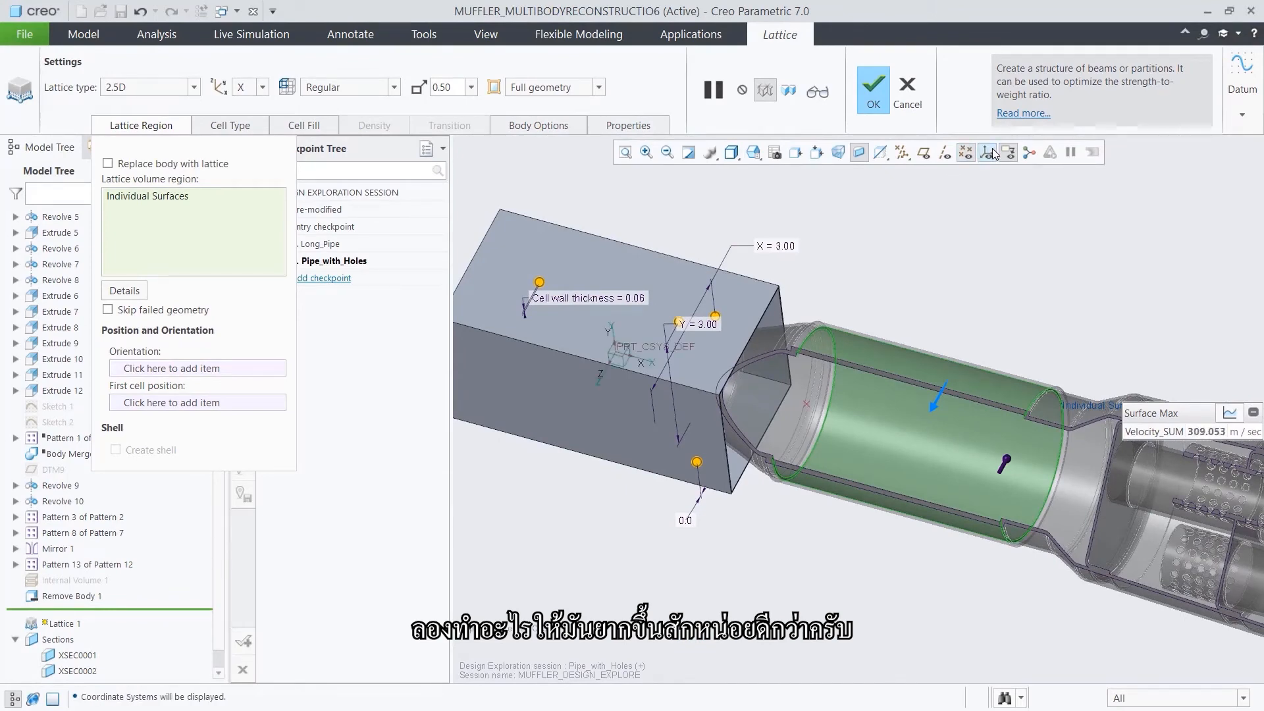
pyautogui.click(239, 369)
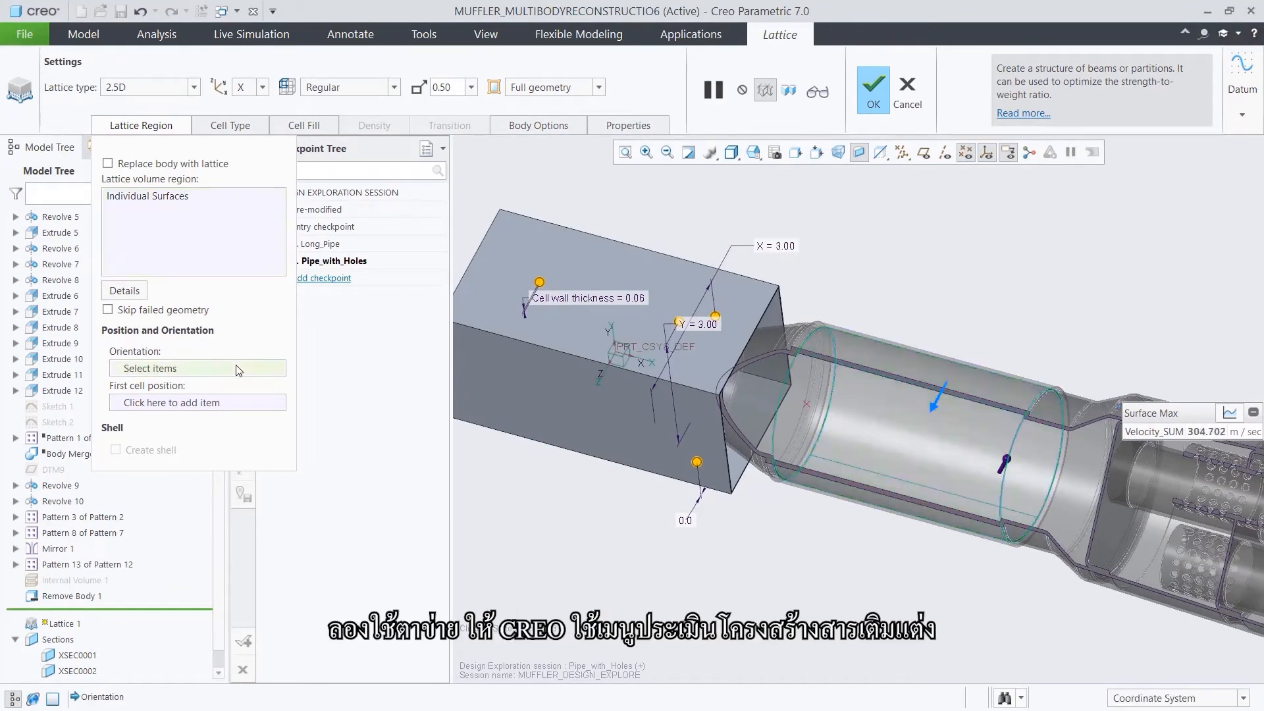
pyautogui.click(620, 354)
pyautogui.click(273, 402)
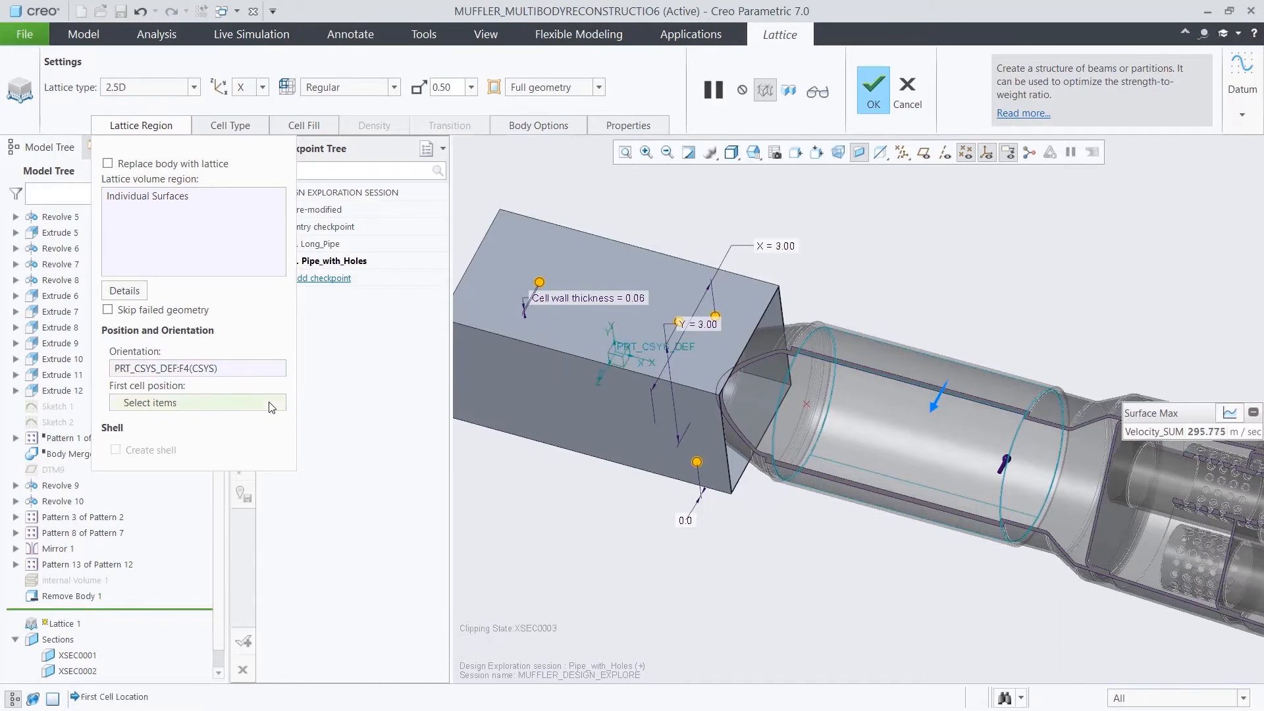
pyautogui.click(806, 404)
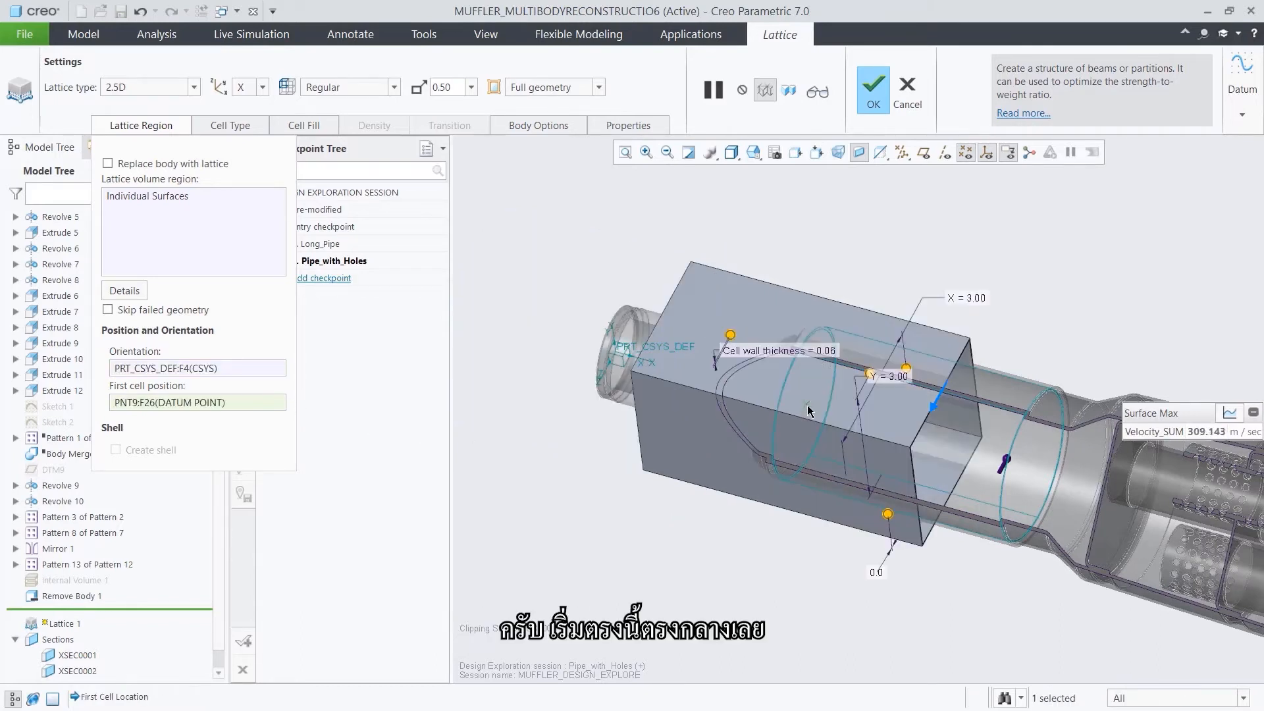
# - Use a hexagonal cell shape for the lattice, with a cell size of 0.35 in both X and Y
pyautogui.click(242, 125)
pyautogui.click(292, 193)
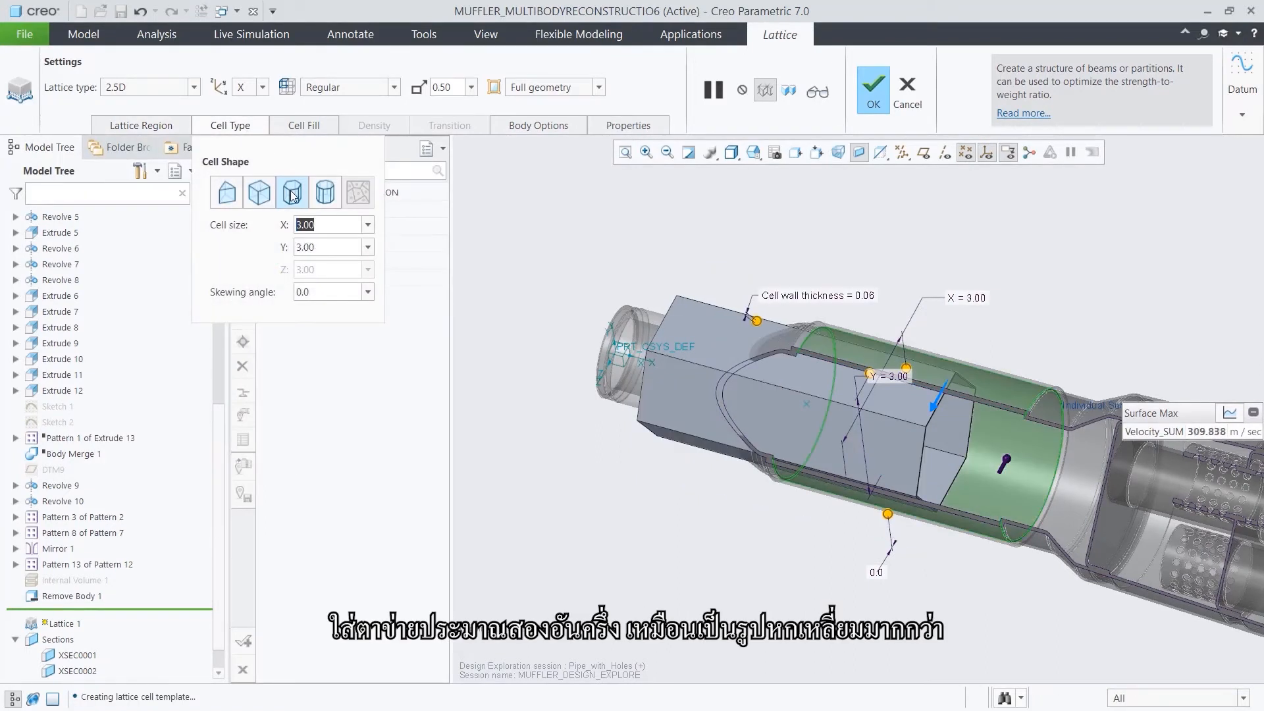
pyautogui.write('.35')
pyautogui.press('Return')
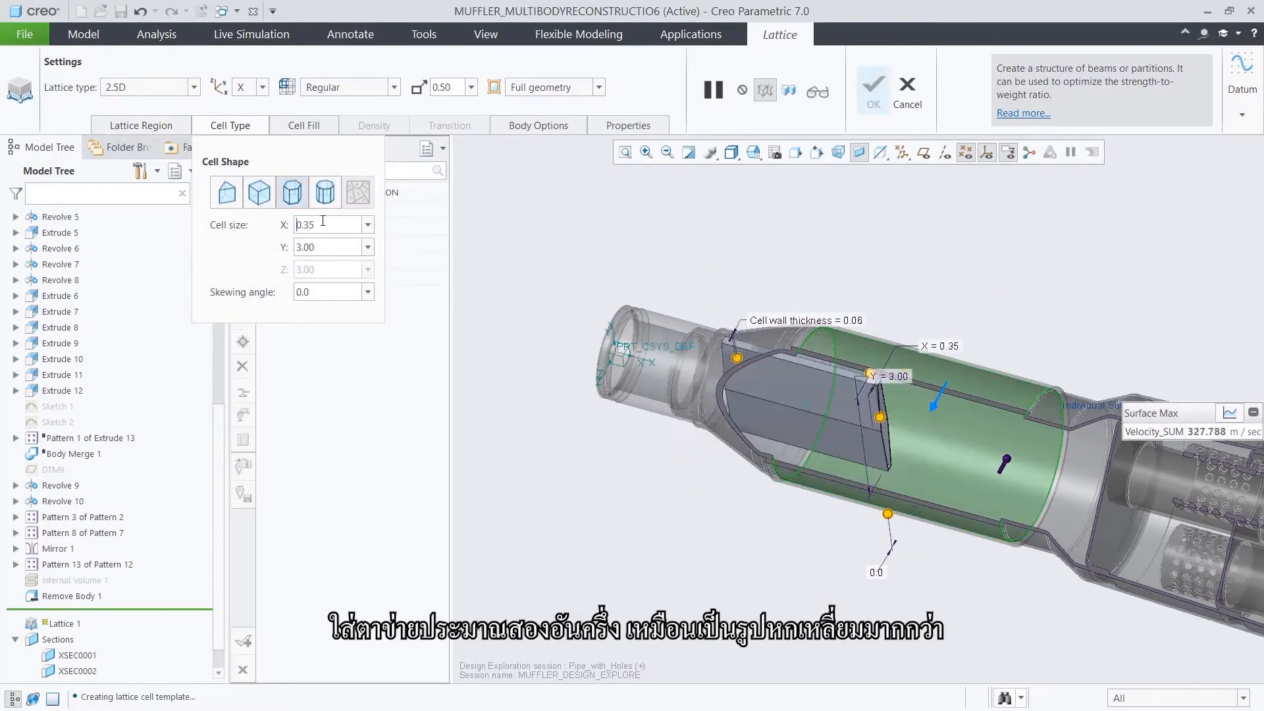
pyautogui.write('.35')
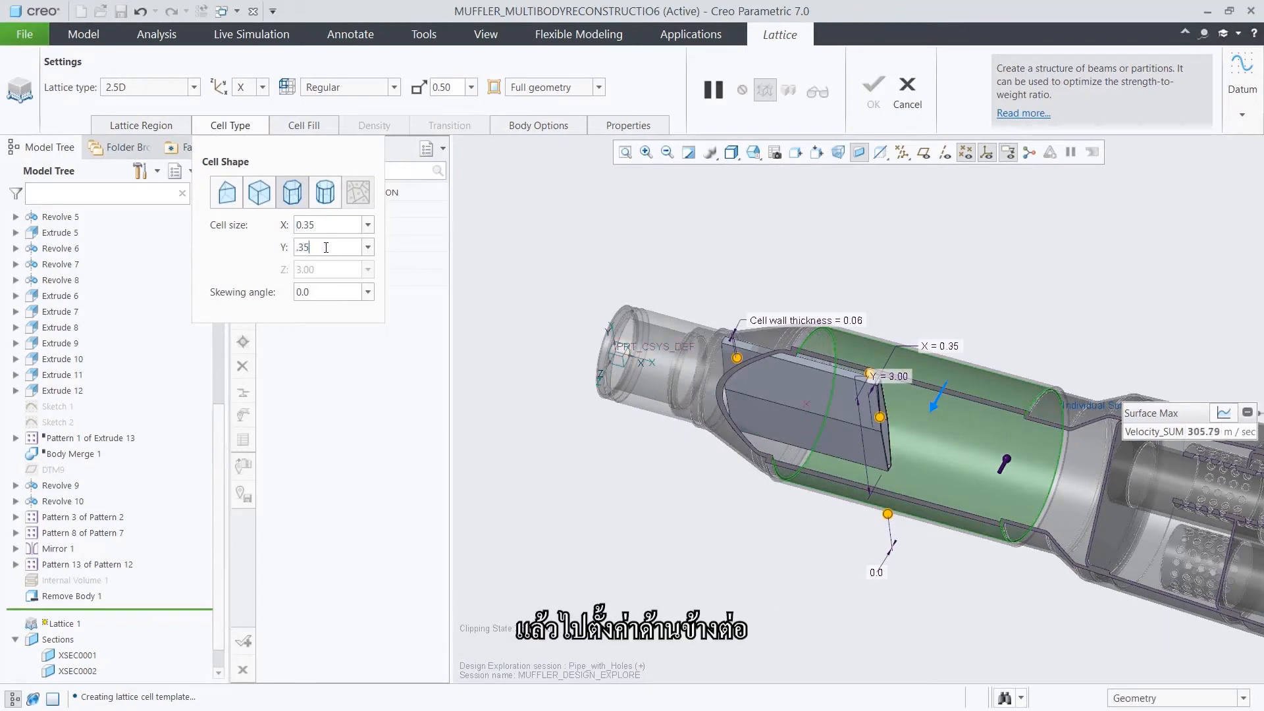
pyautogui.press('Return')
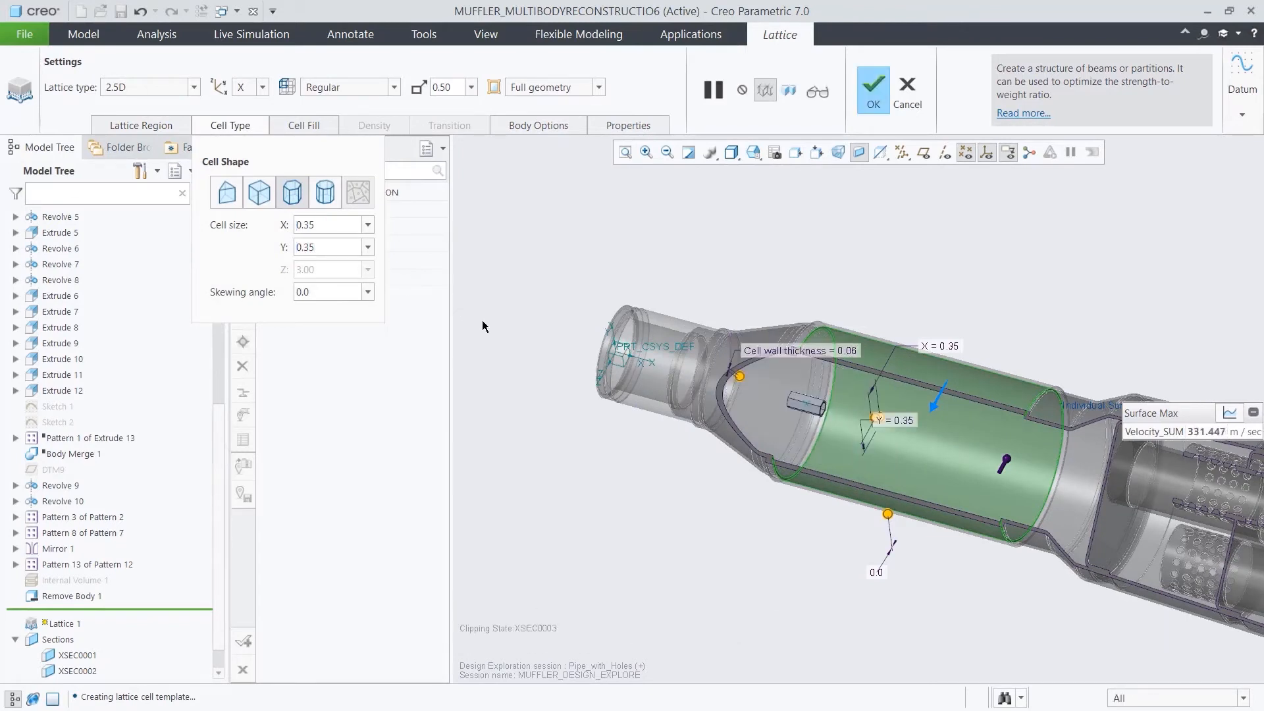
# - Set the hexagonal lattice's wall thickness to 0.09, preview the resulting geometry and complete the Lattice feature
pyautogui.scroll(2, 1015, 445)
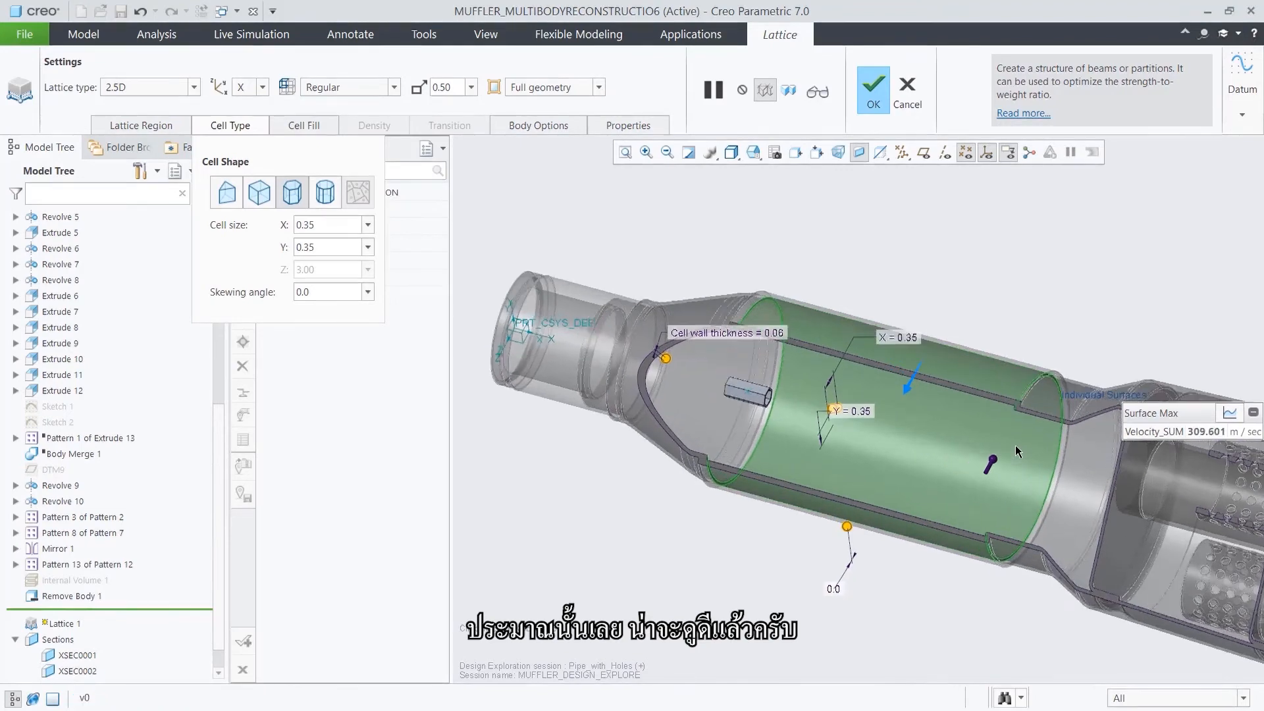
pyautogui.scroll(3, 1015, 445)
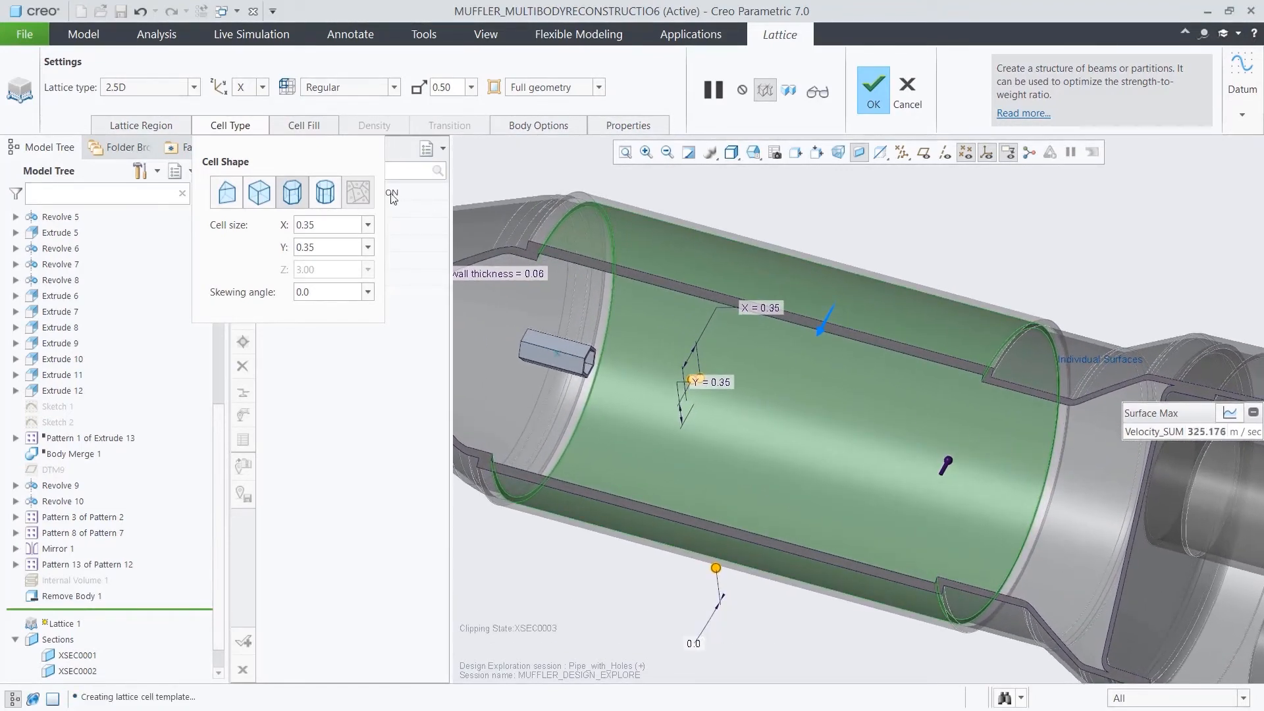
pyautogui.click(325, 129)
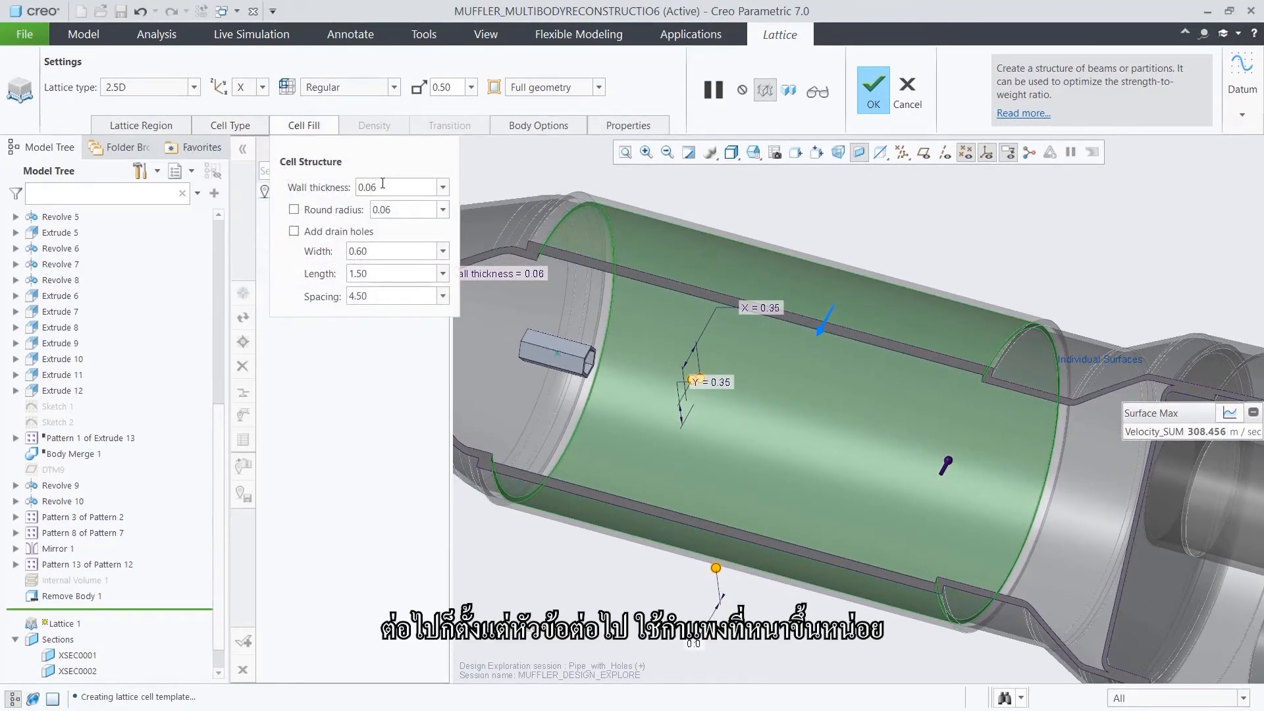
pyautogui.press('BackSpace')
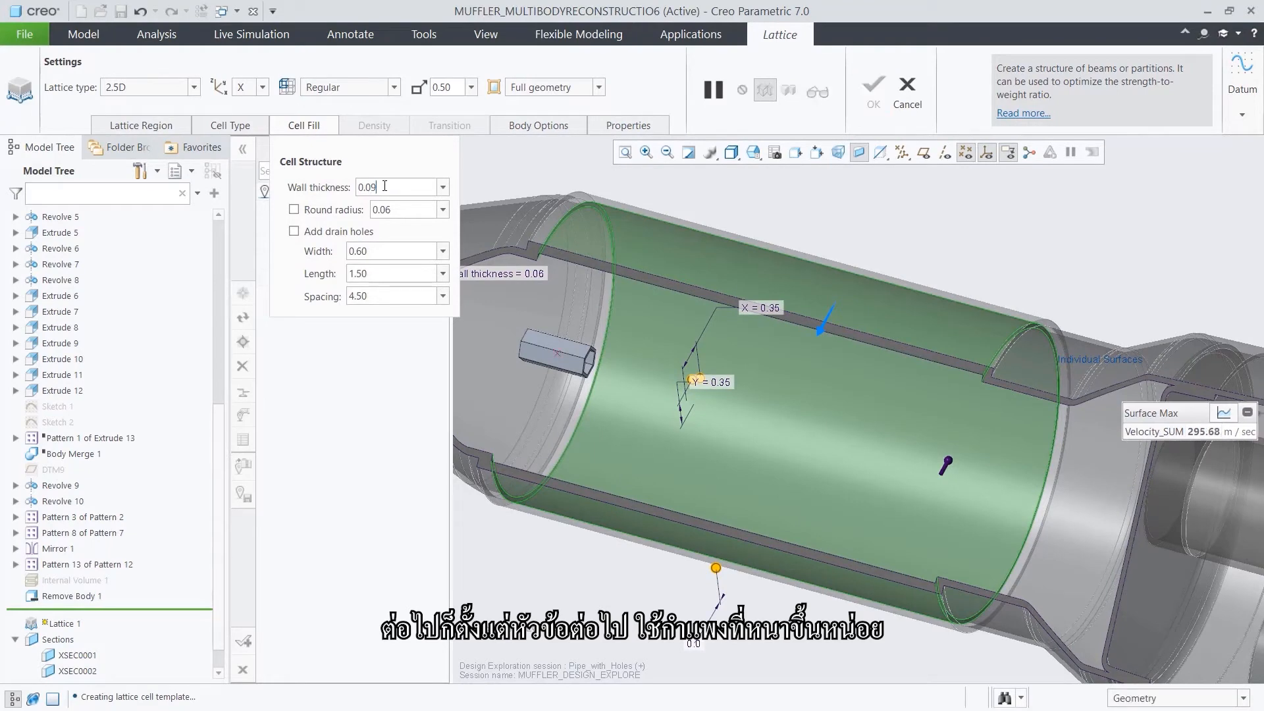
pyautogui.press('Return')
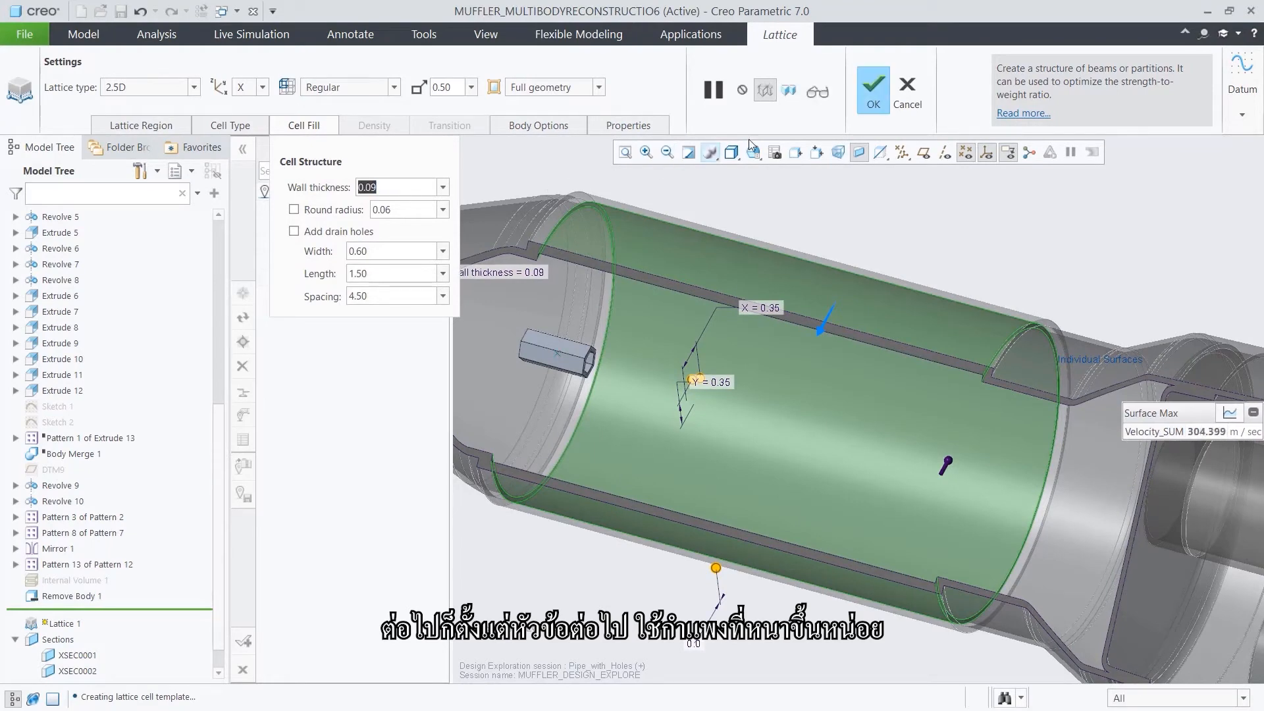
pyautogui.click(823, 99)
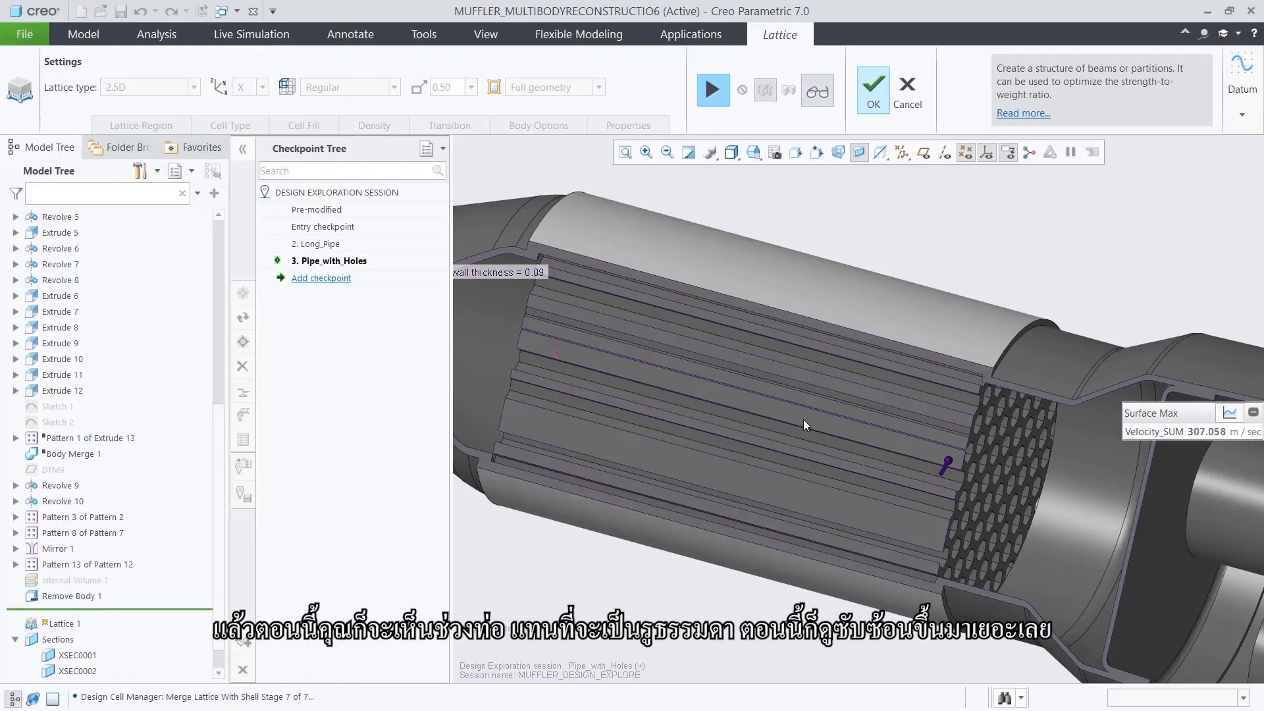
pyautogui.click(877, 99)
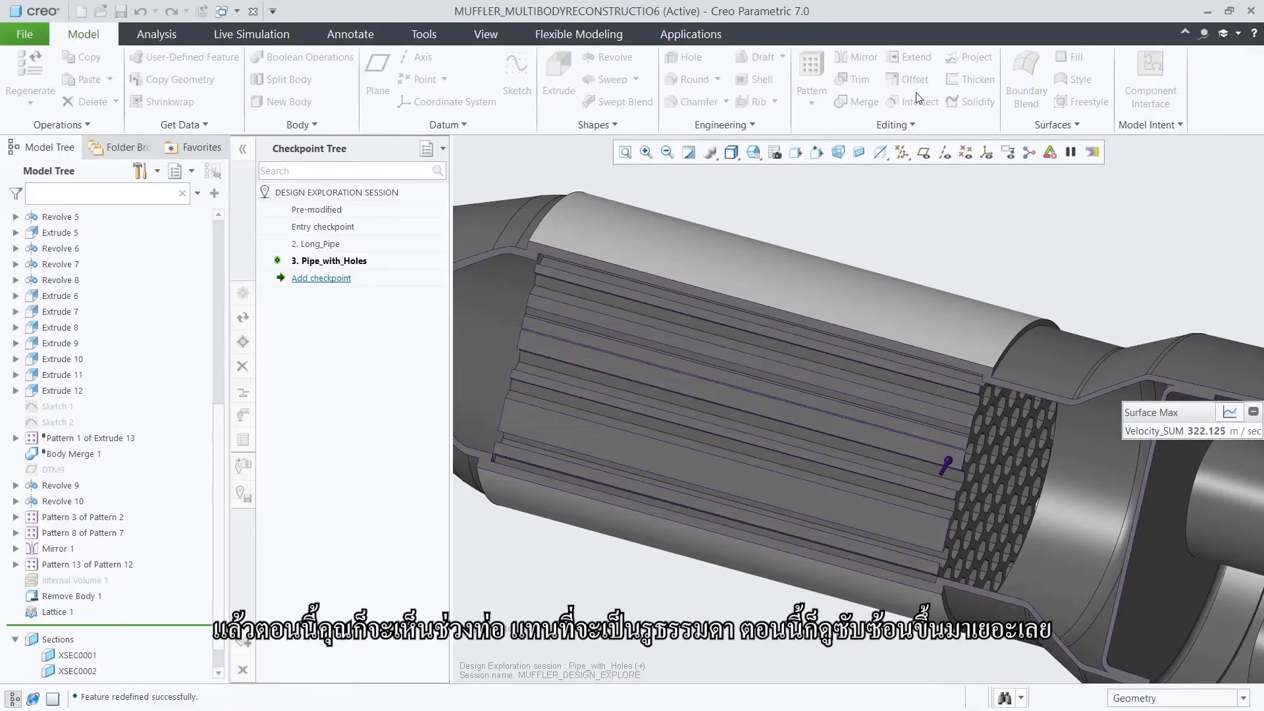
# - Reorder Internal Volume 1 so that it comes after the Lattice 1 feature in the model history
pyautogui.click(912, 224)
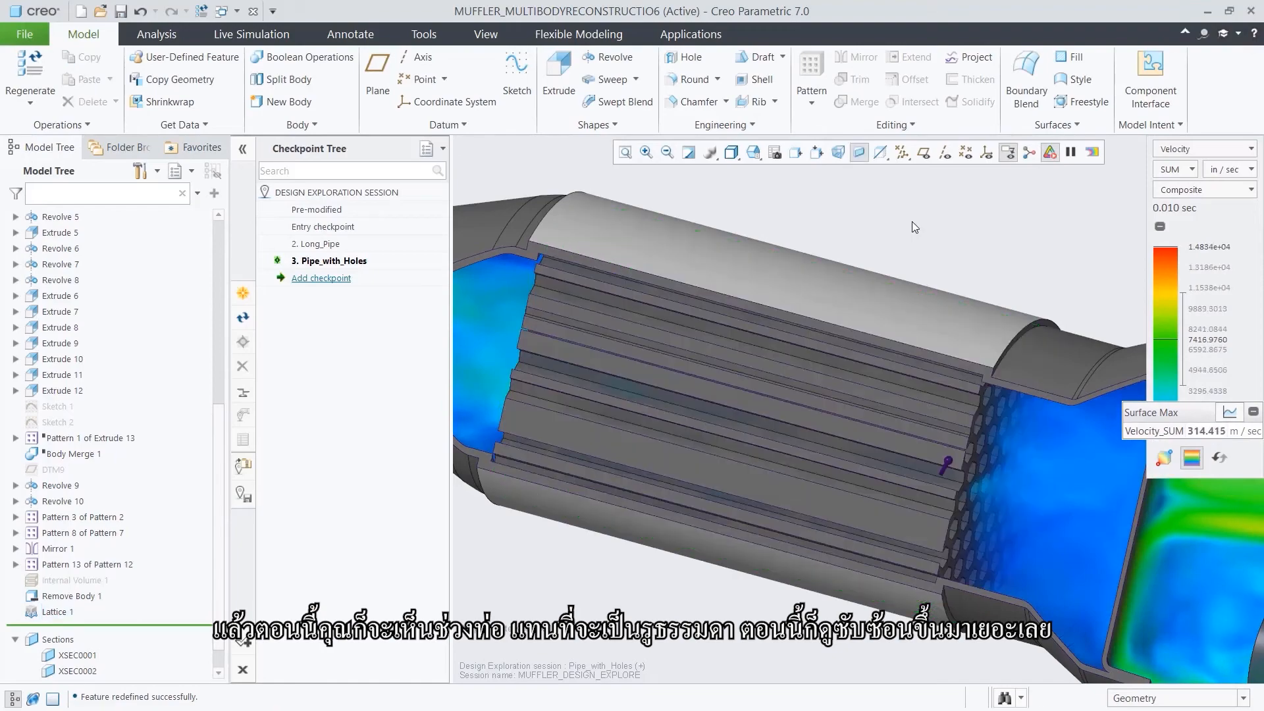
pyautogui.scroll(-5, 764, 393)
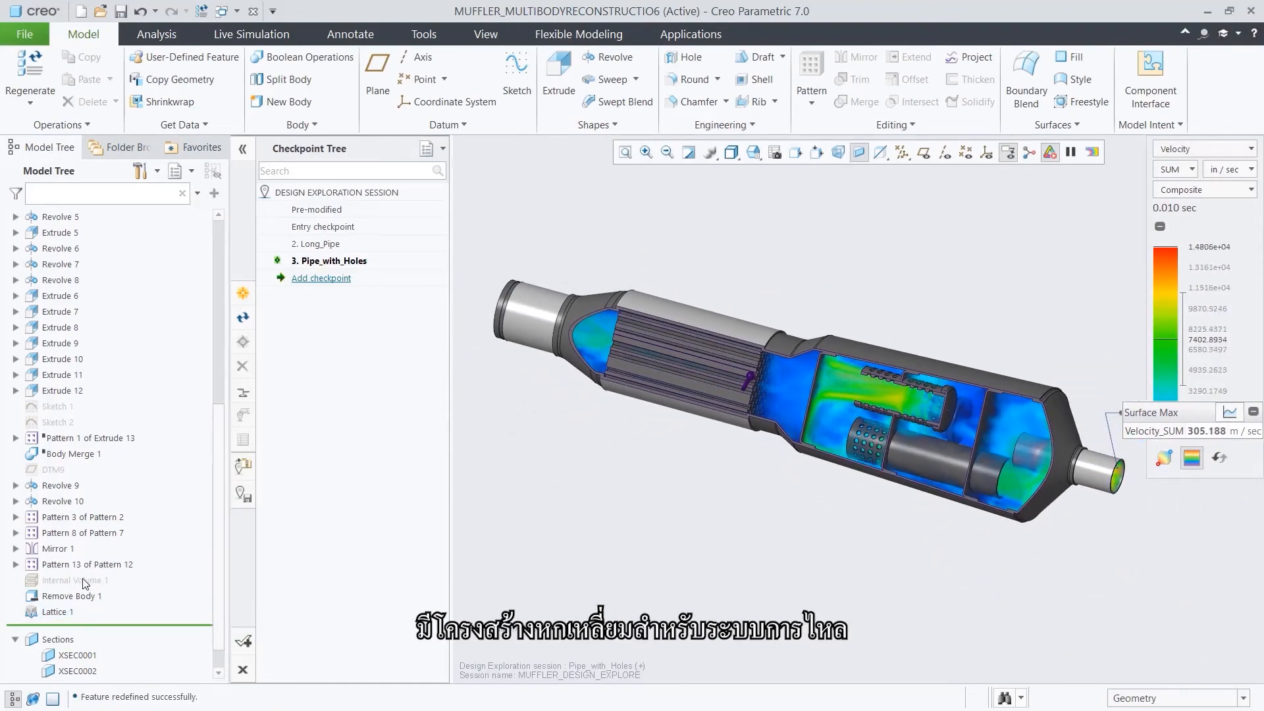
pyautogui.moveTo(83, 580); pyautogui.dragTo(82, 610)
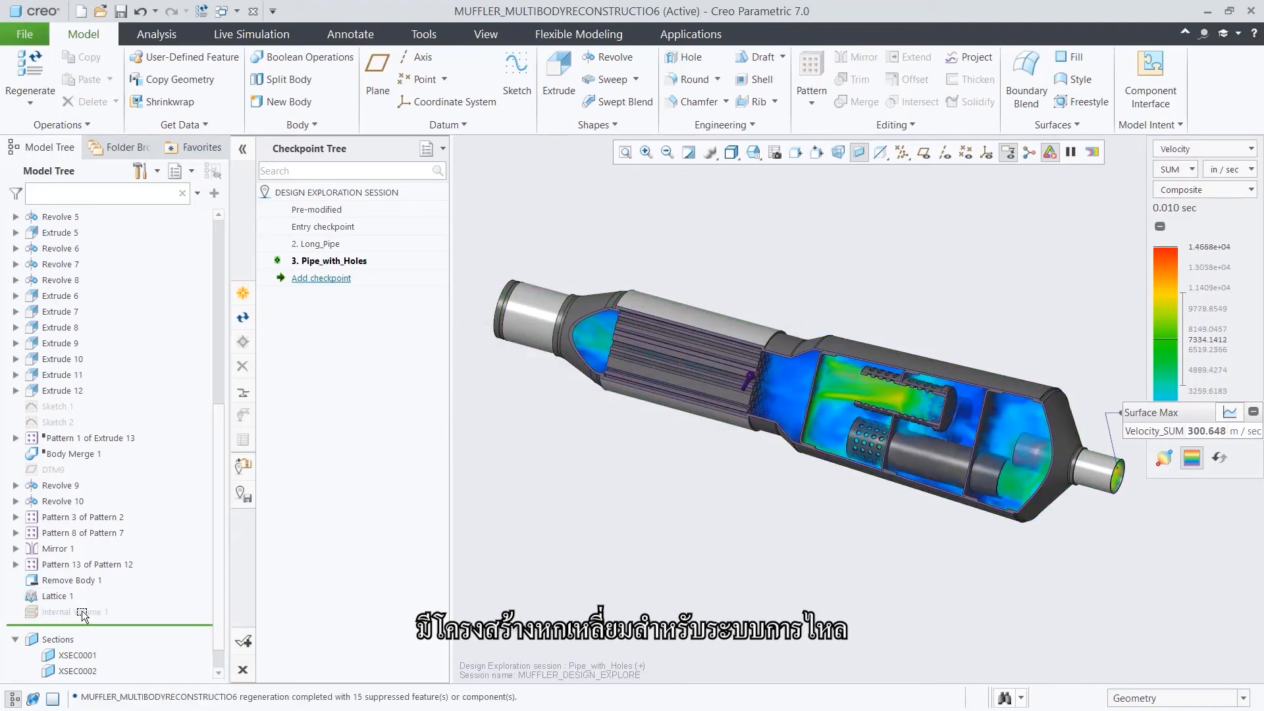
# - Return to Live Simulation, display the muffler as a wireframe and show the fluid results as Pressure
pyautogui.click(259, 35)
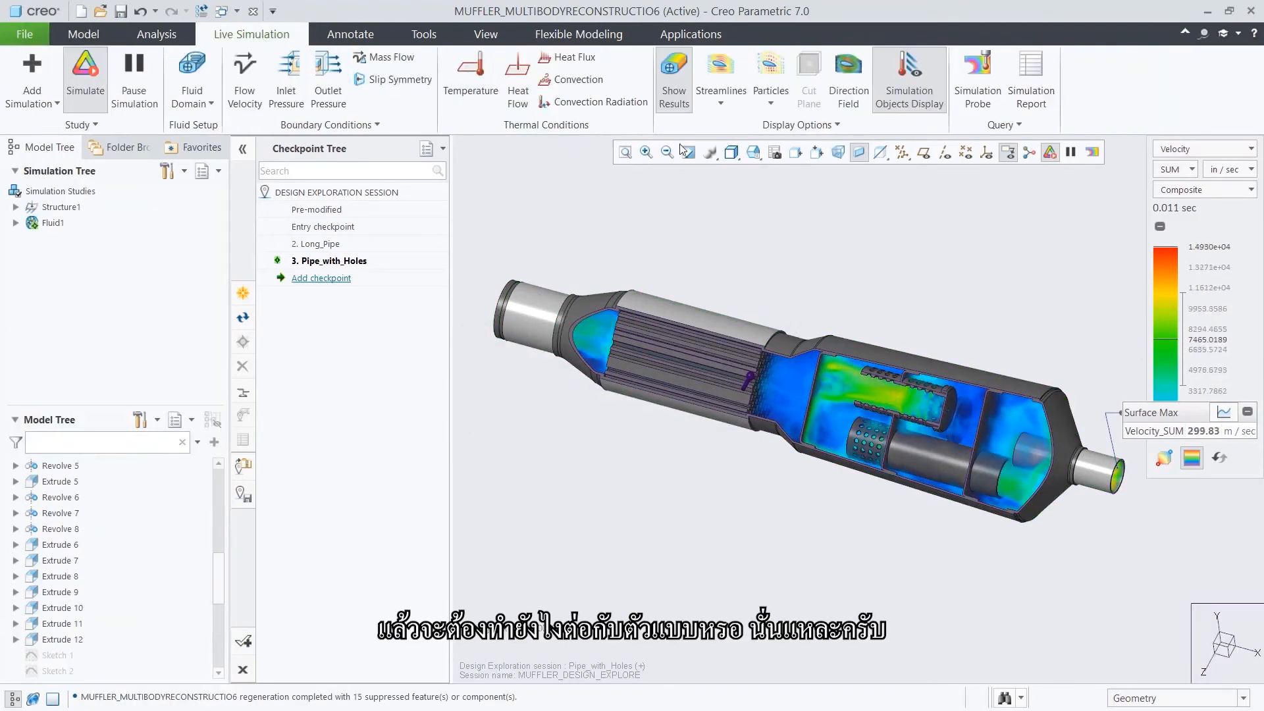
pyautogui.click(729, 154)
pyautogui.click(755, 256)
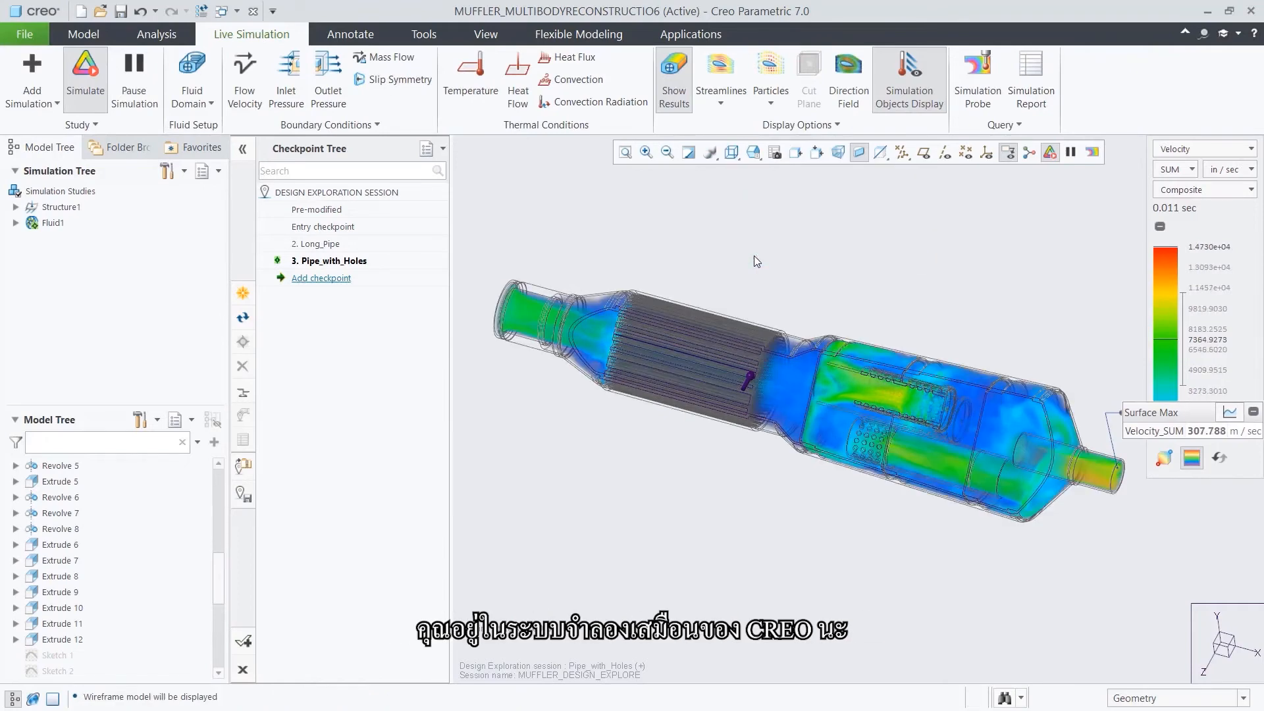
pyautogui.click(1172, 152)
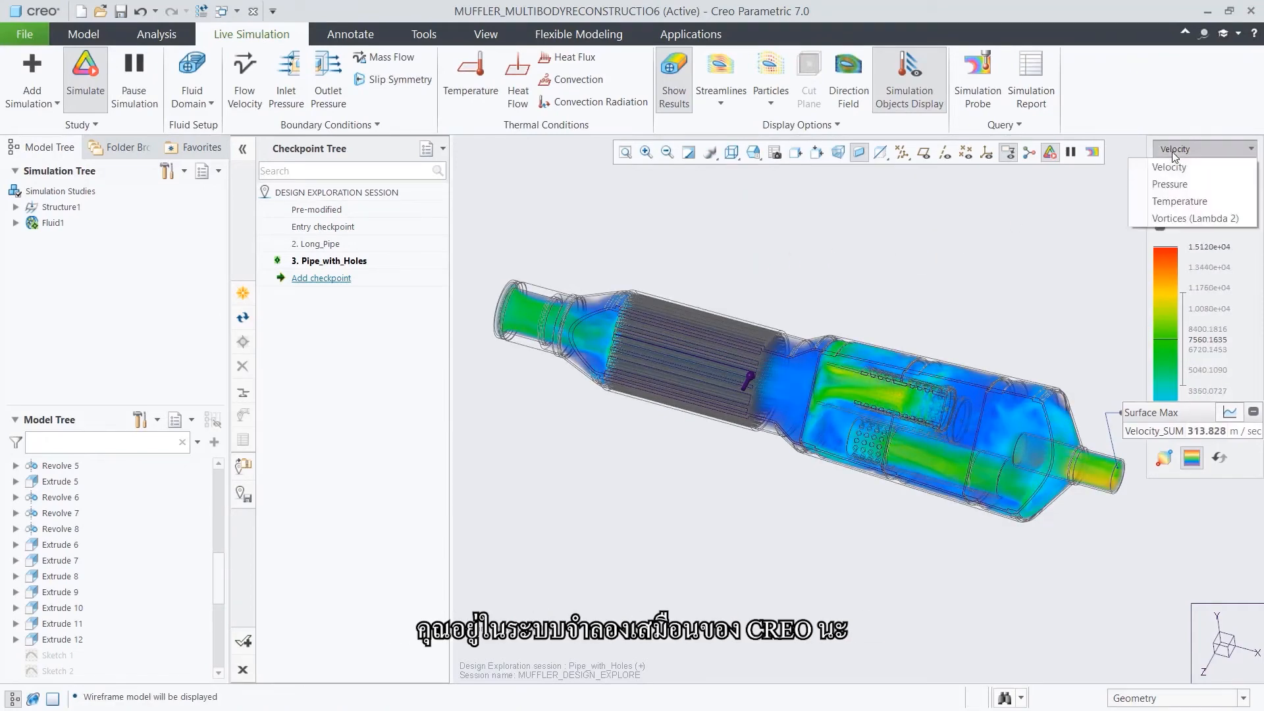
pyautogui.click(1169, 184)
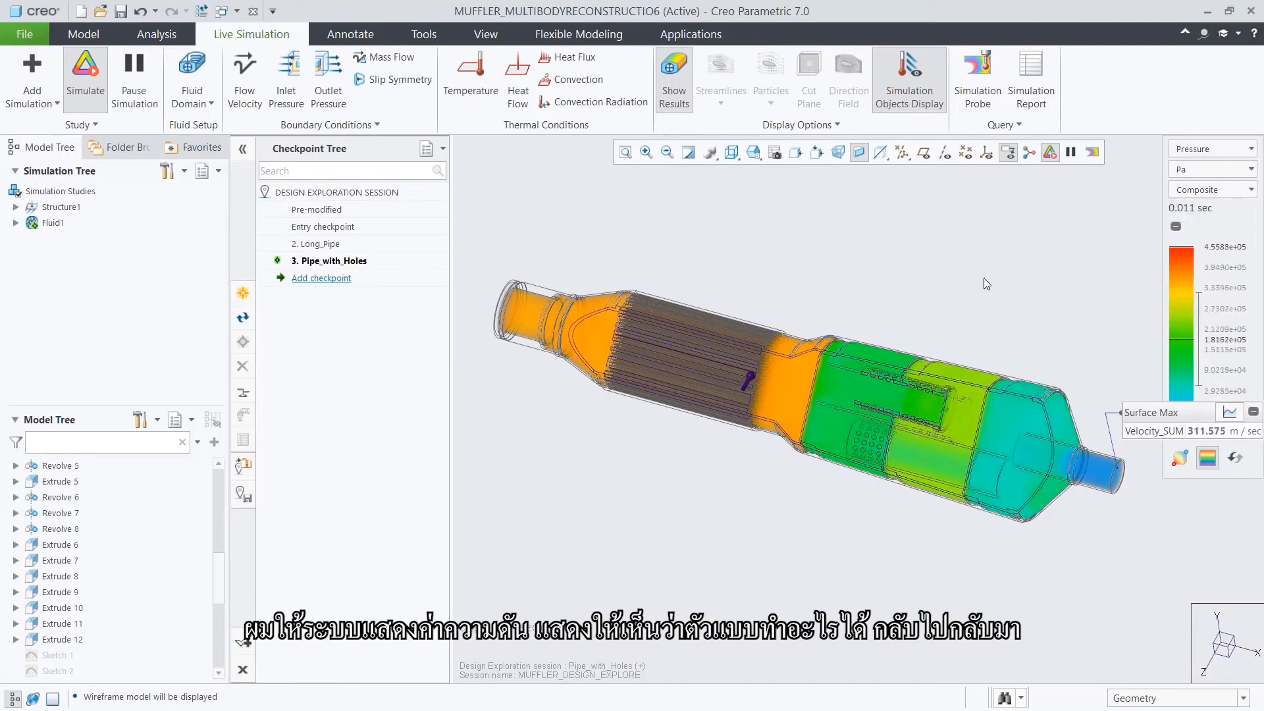
# - Switch the fluid results back to Velocity and change their display from Composite to Max Value
pyautogui.click(1188, 150)
pyautogui.click(1189, 168)
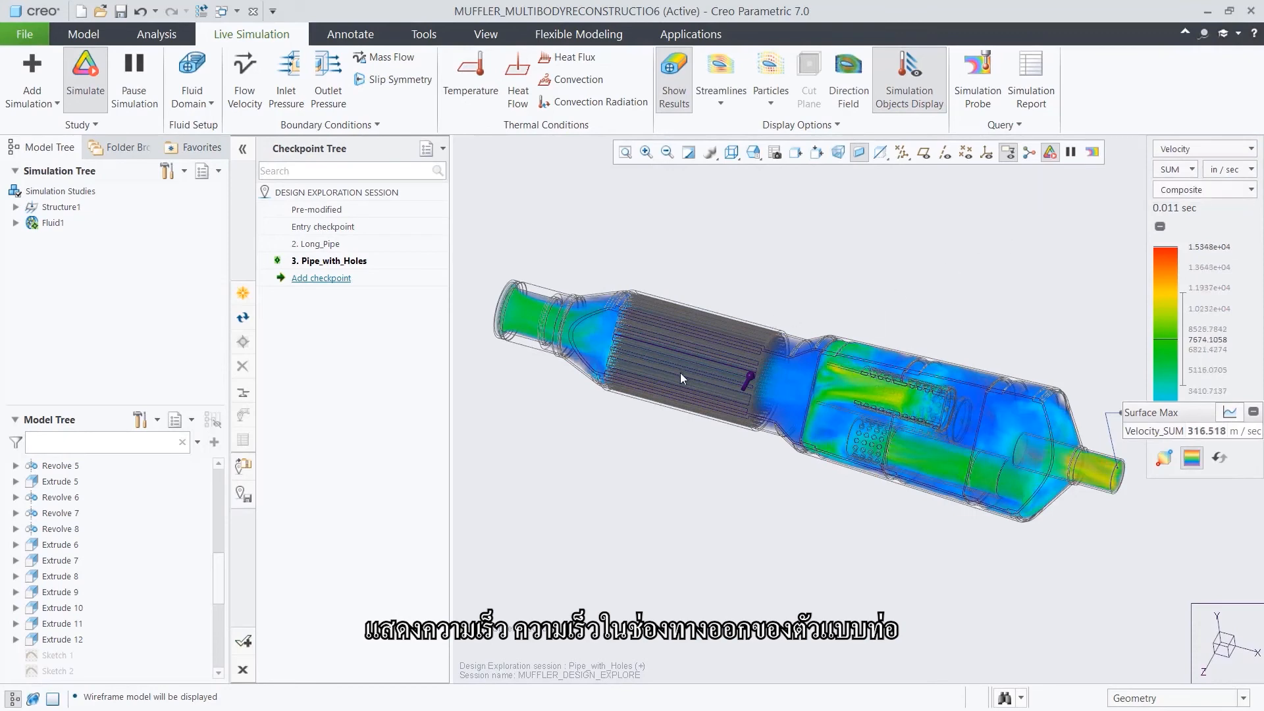
pyautogui.click(1171, 191)
pyautogui.click(1167, 273)
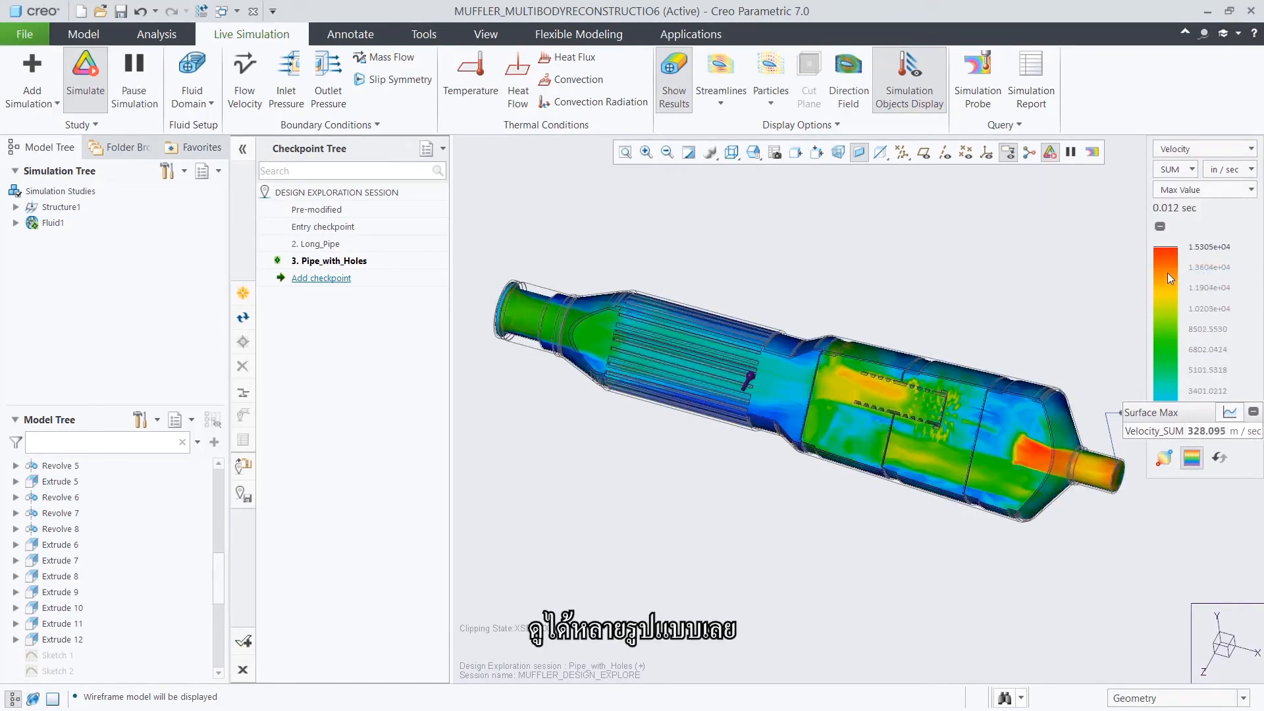
# - Move the Surface Max probe label above the muffler and check its velocity graph before returning to the numeric readout
pyautogui.moveTo(1147, 413); pyautogui.dragTo(895, 202)
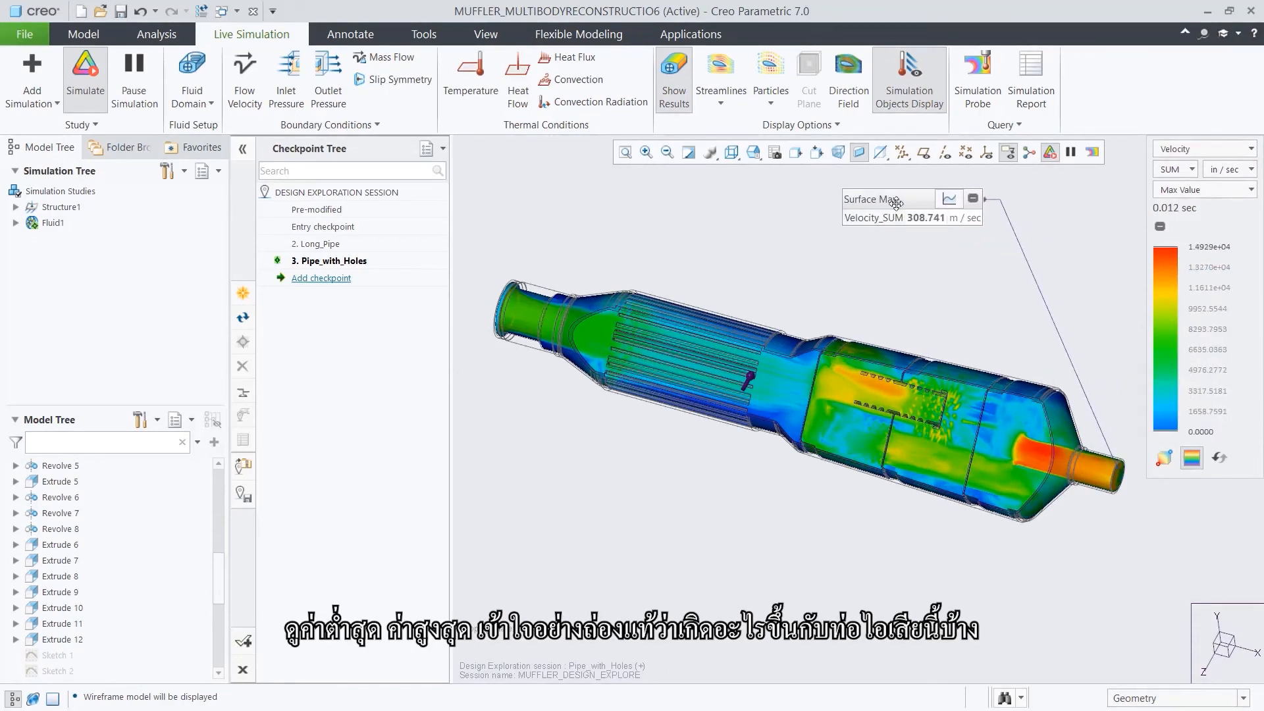
pyautogui.click(948, 200)
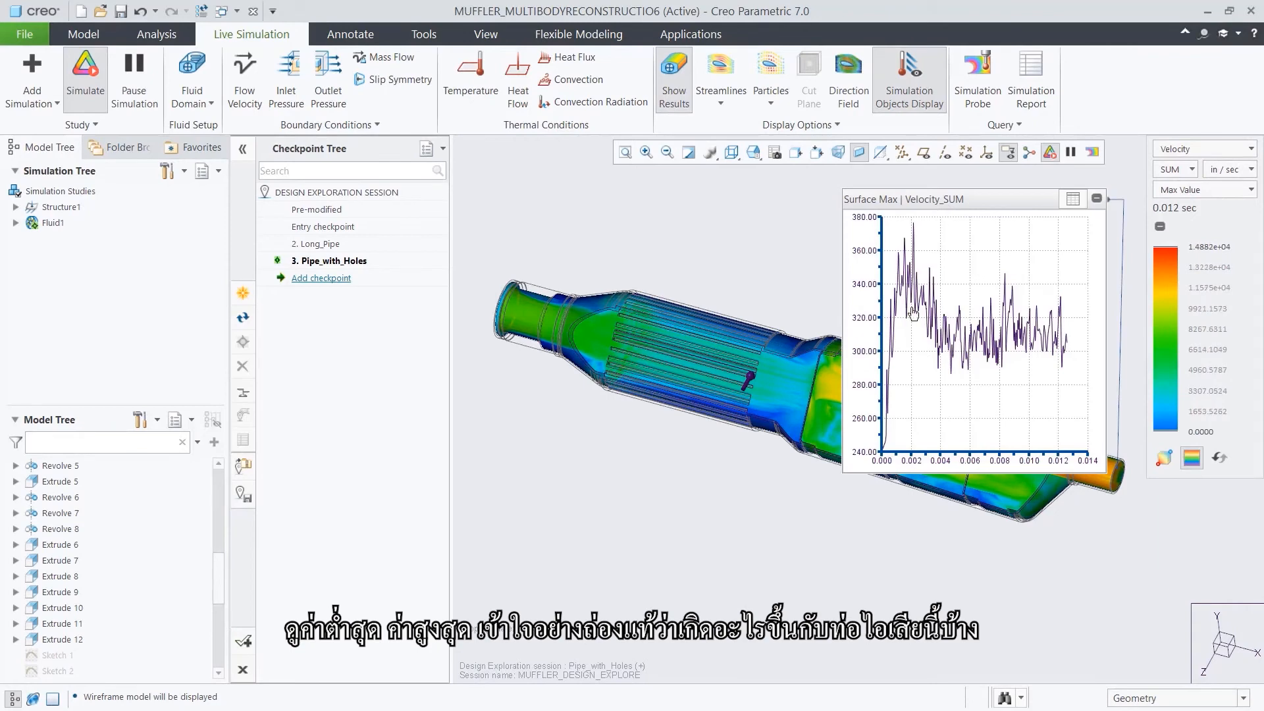
pyautogui.click(1069, 202)
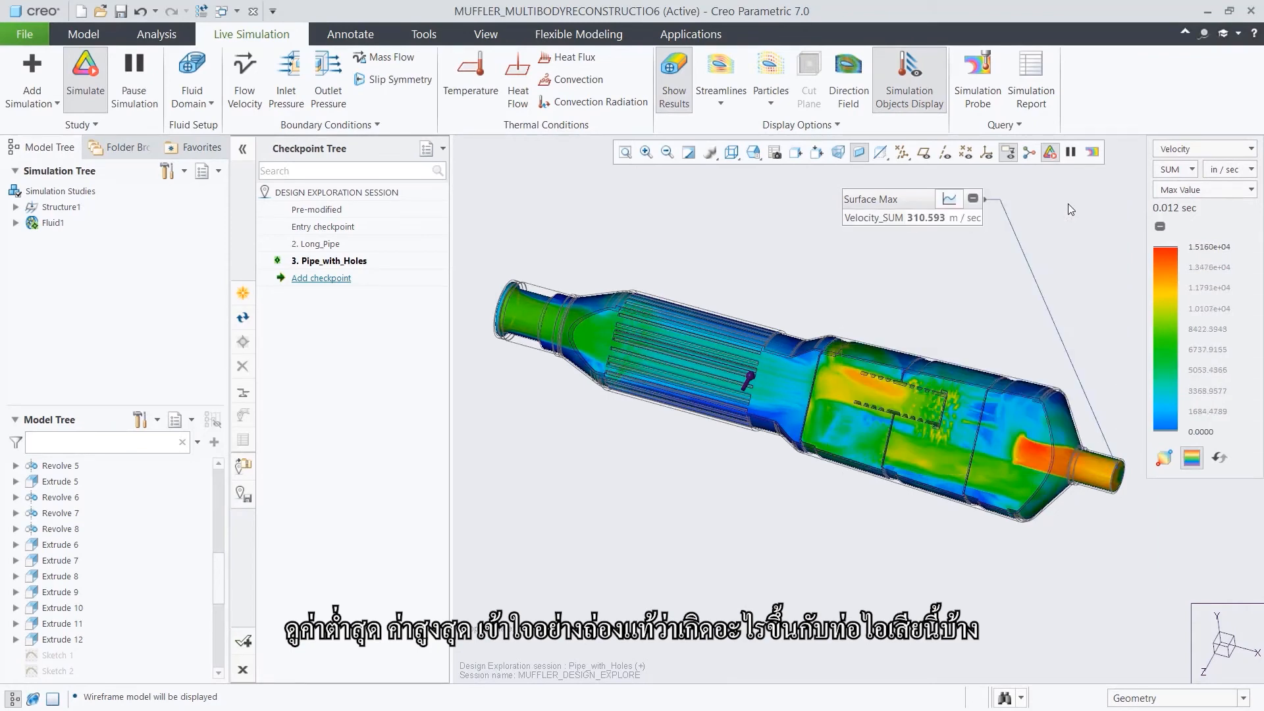
# - Save the current muffler design as a new checkpoint named Lattice
pyautogui.click(336, 283)
pyautogui.write('Lattic')
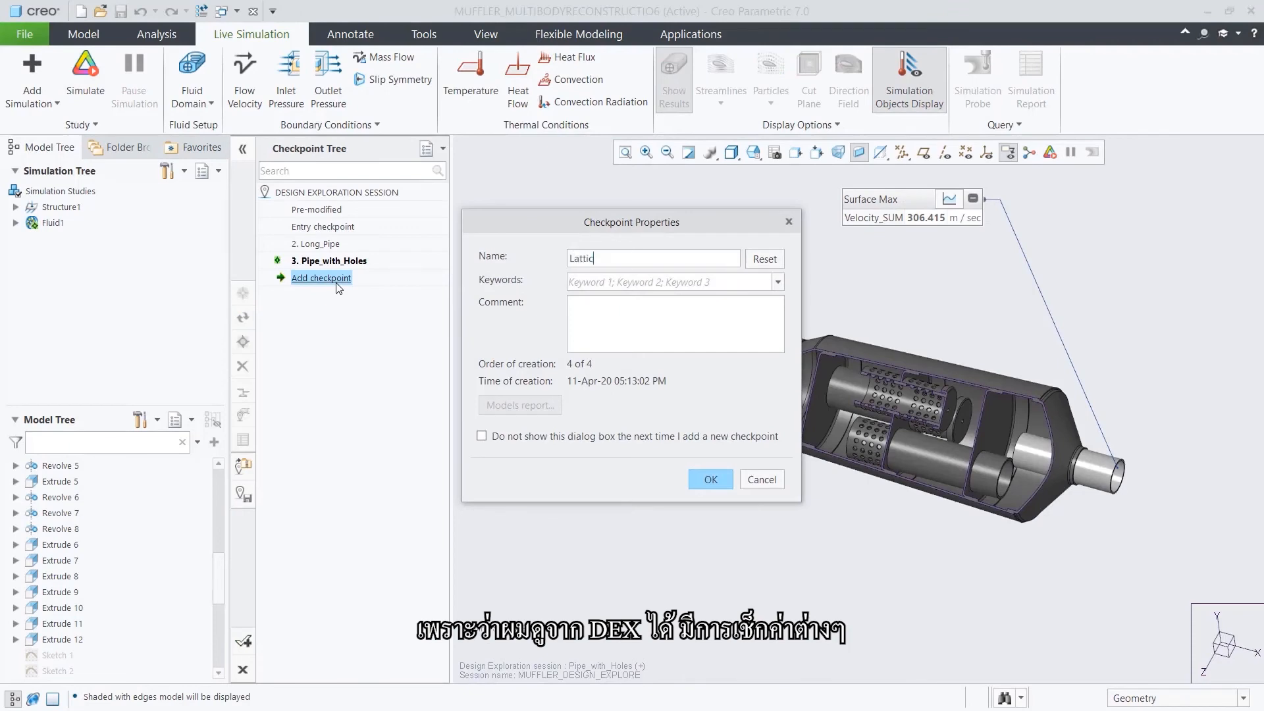
pyautogui.write('e')
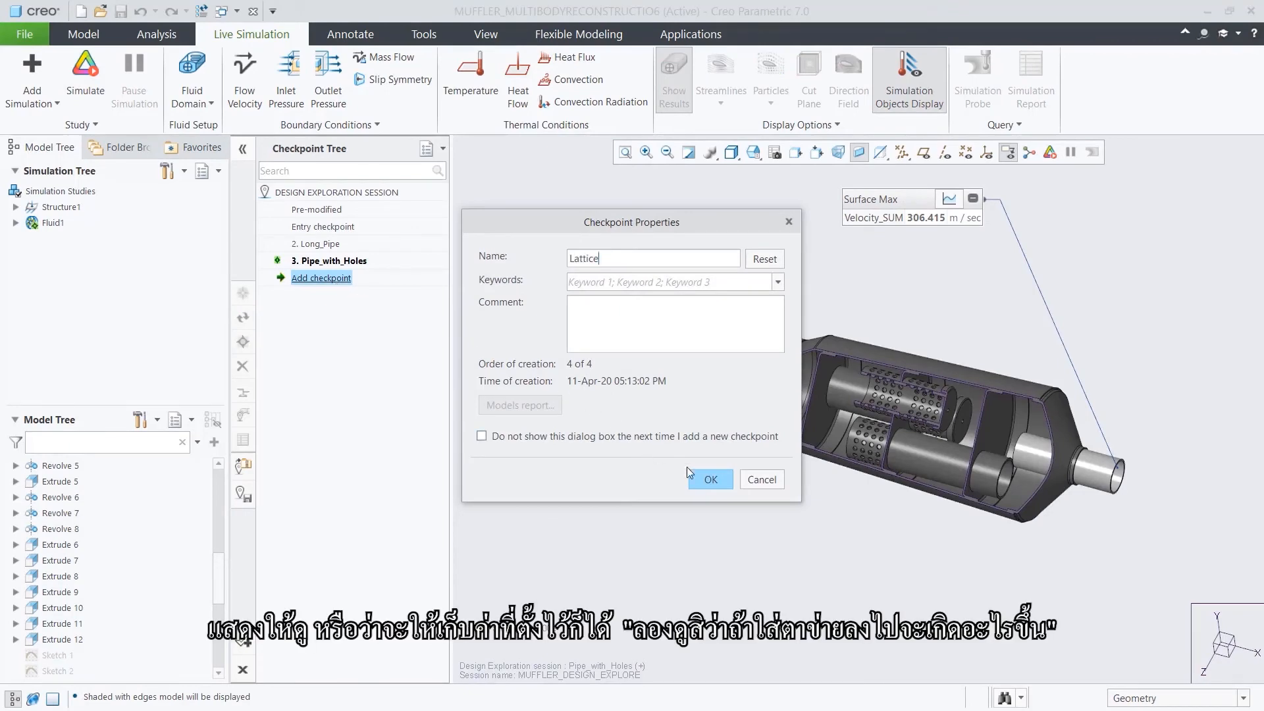
pyautogui.click(704, 480)
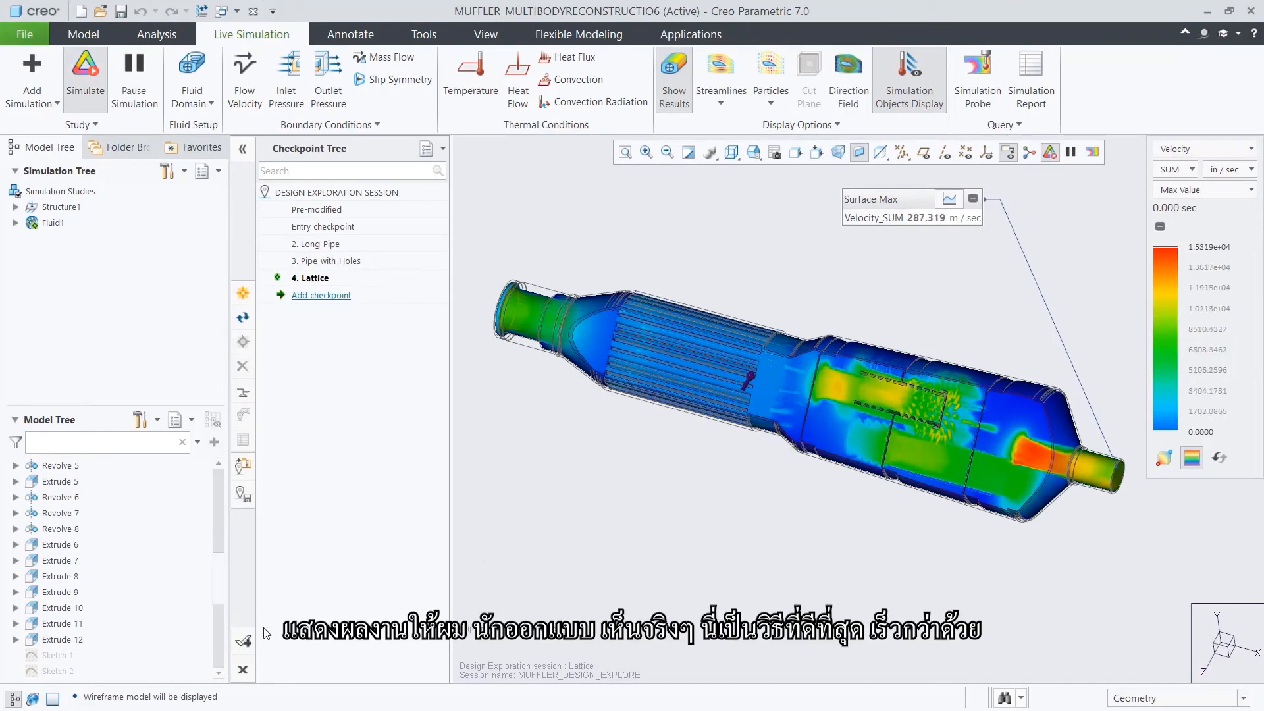
# - Accept the design exploration session and save it to C:\Demos\CSL_Demo\
pyautogui.click(246, 641)
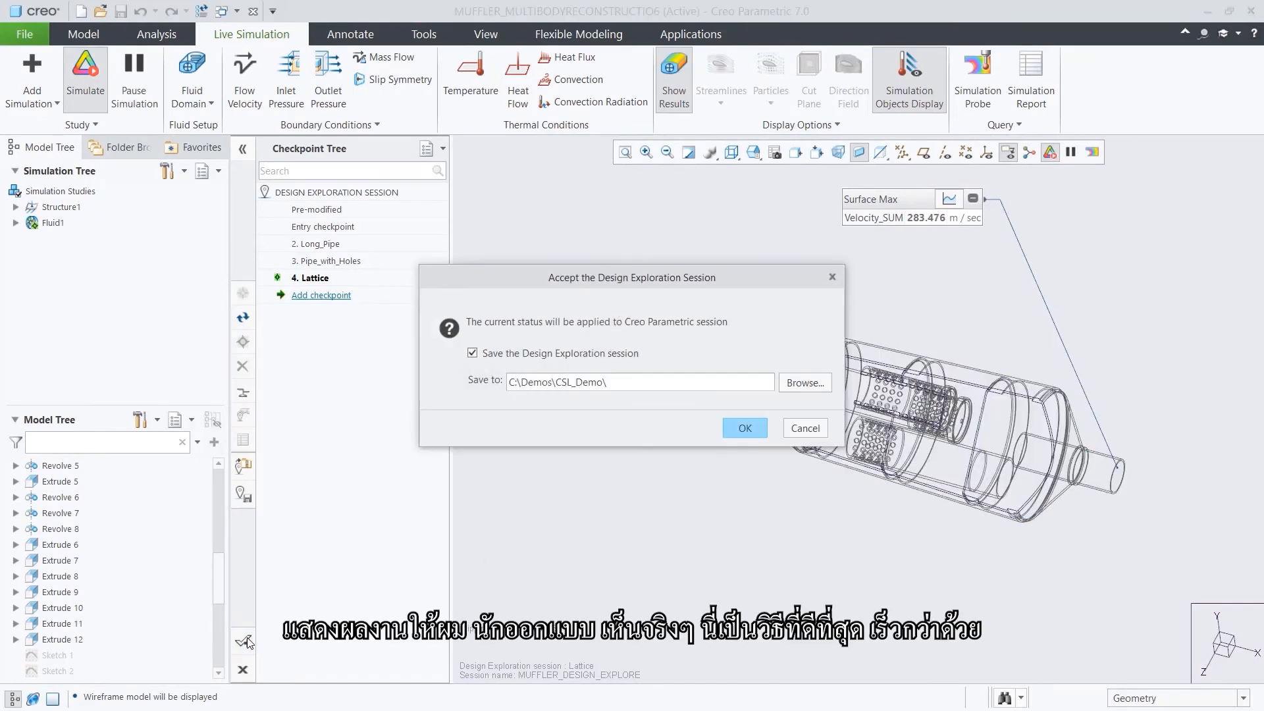
pyautogui.click(744, 429)
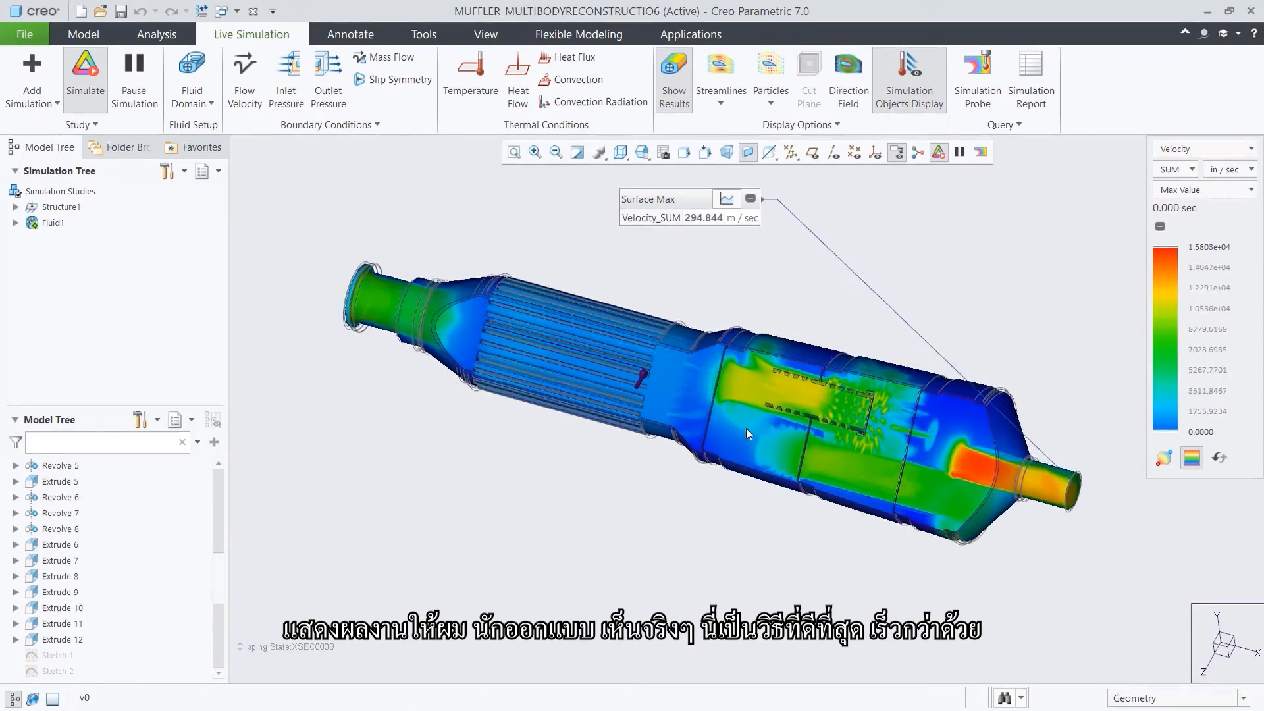
# - Display the model shaded with edges and orient it to the saved close-up view of the outlet pipe
pyautogui.click(622, 155)
pyautogui.click(633, 187)
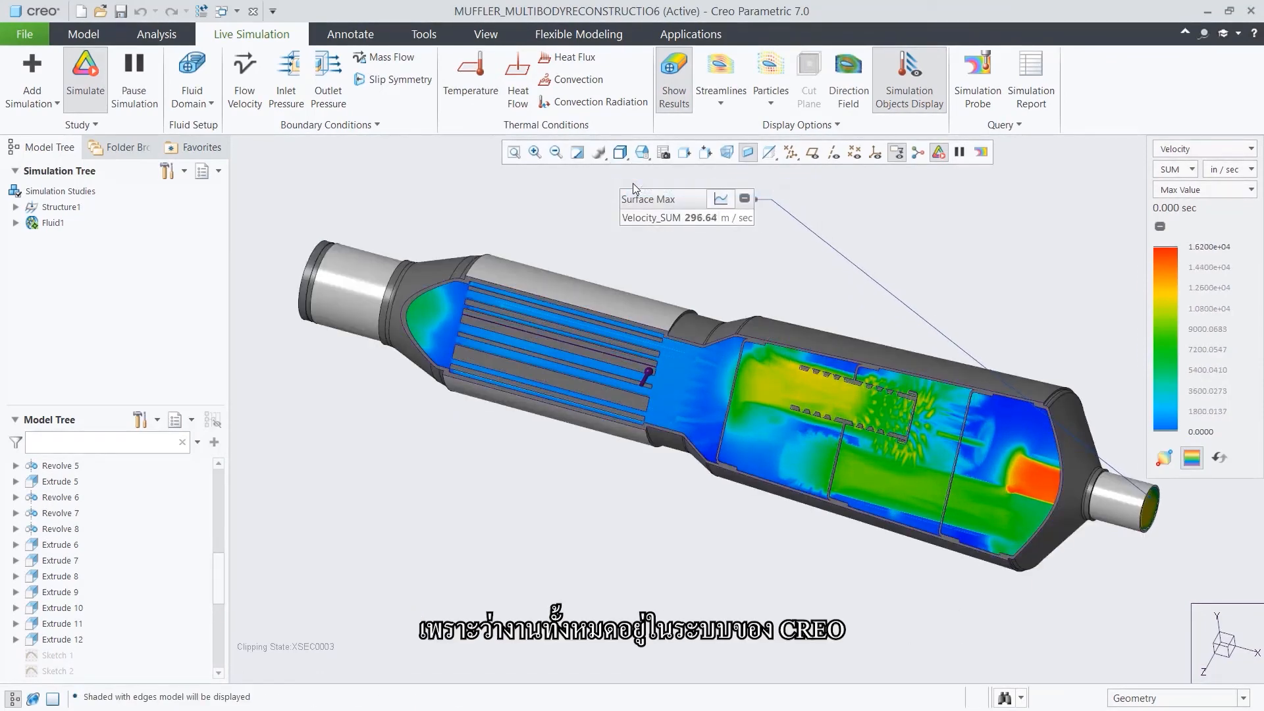
pyautogui.click(642, 153)
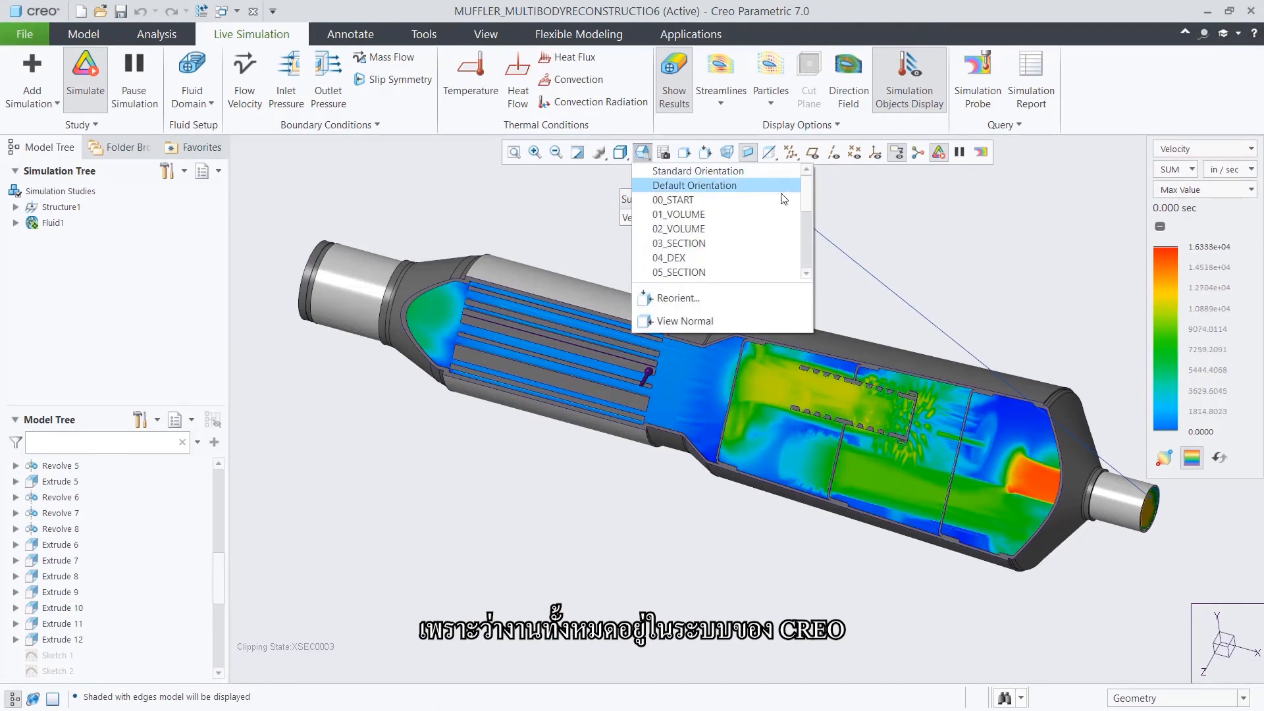
pyautogui.moveTo(804, 202); pyautogui.dragTo(806, 220)
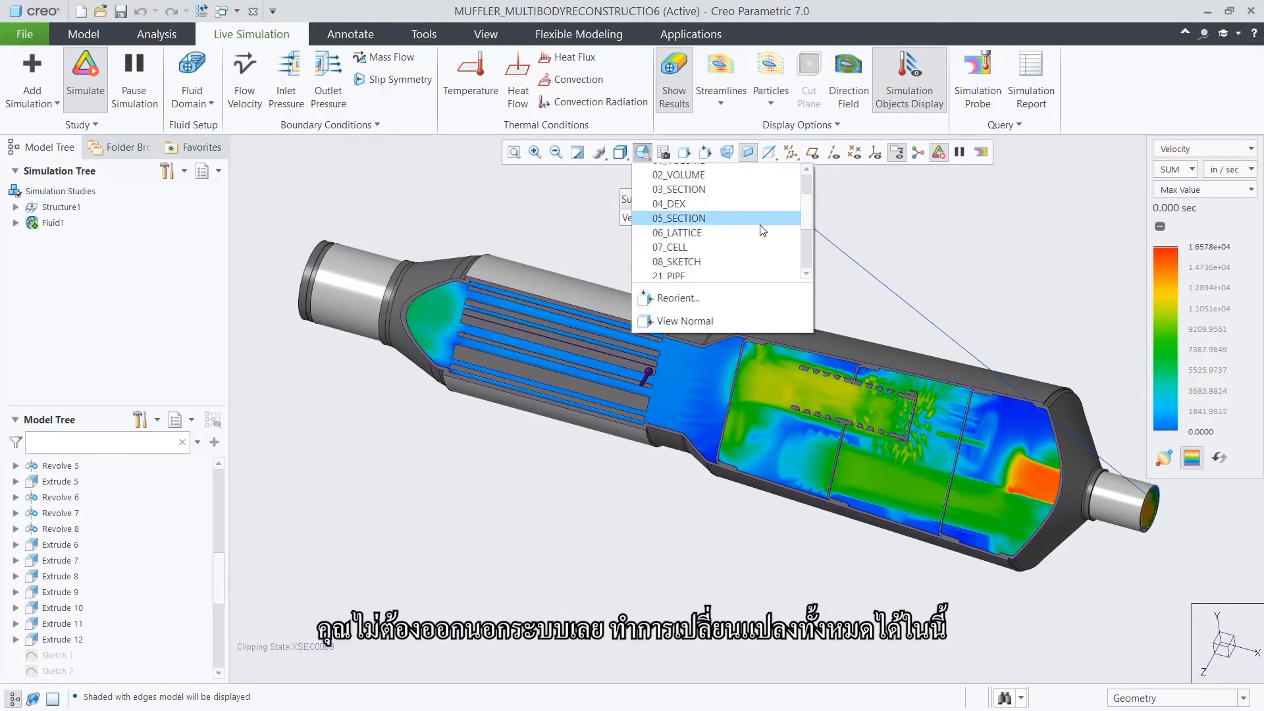
pyautogui.click(757, 259)
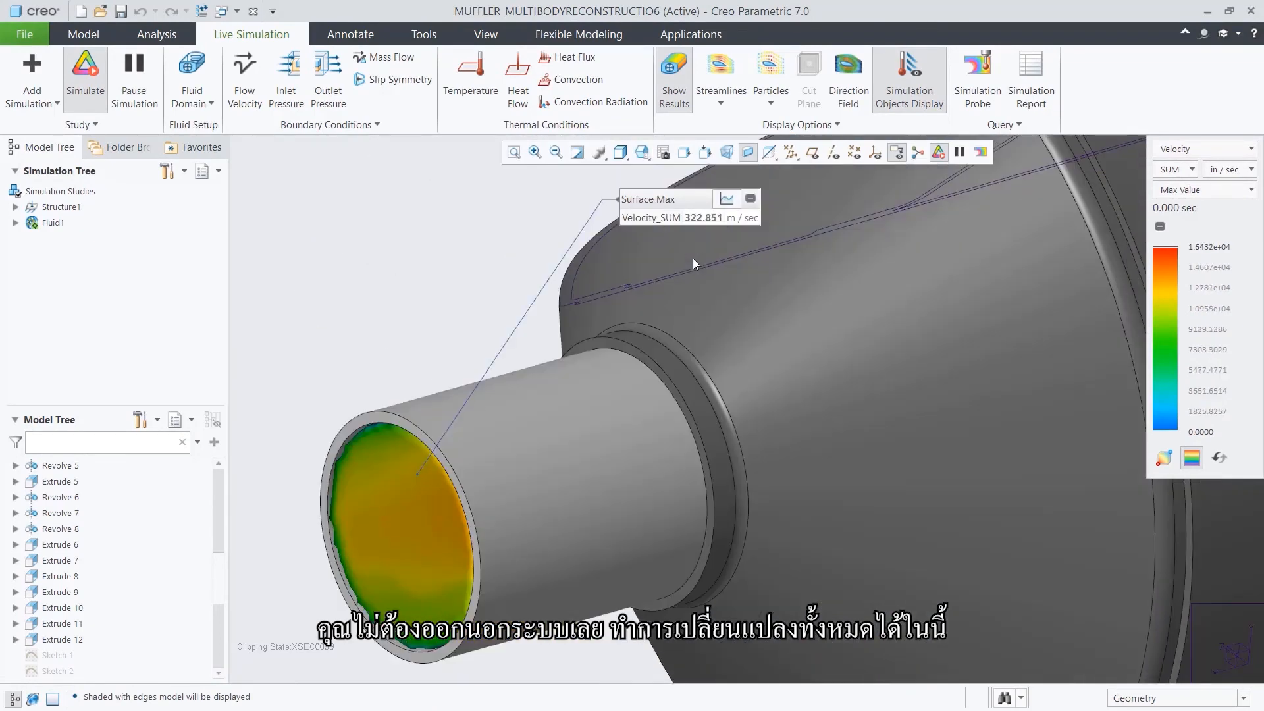
# - Edit the dimensions of Revolve 5 to enlarge the outlet pipe, bringing its radial dimension to 0.64
pyautogui.click(63, 465)
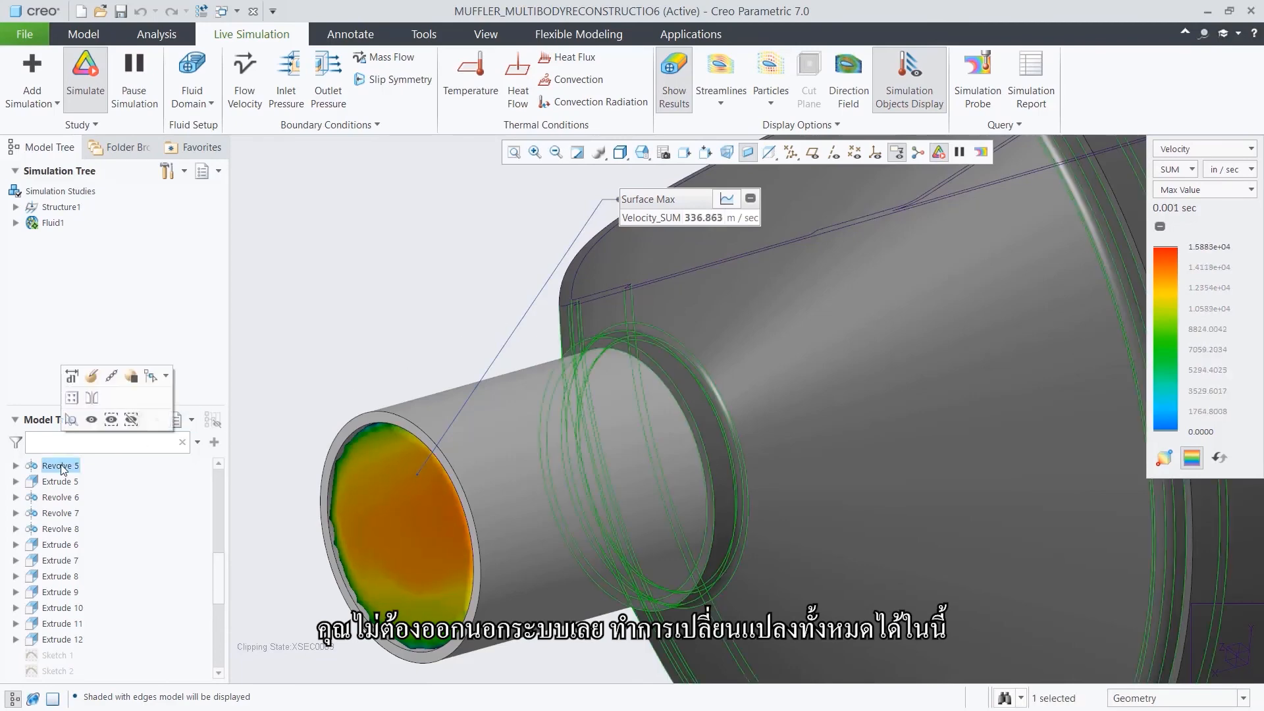
pyautogui.click(71, 375)
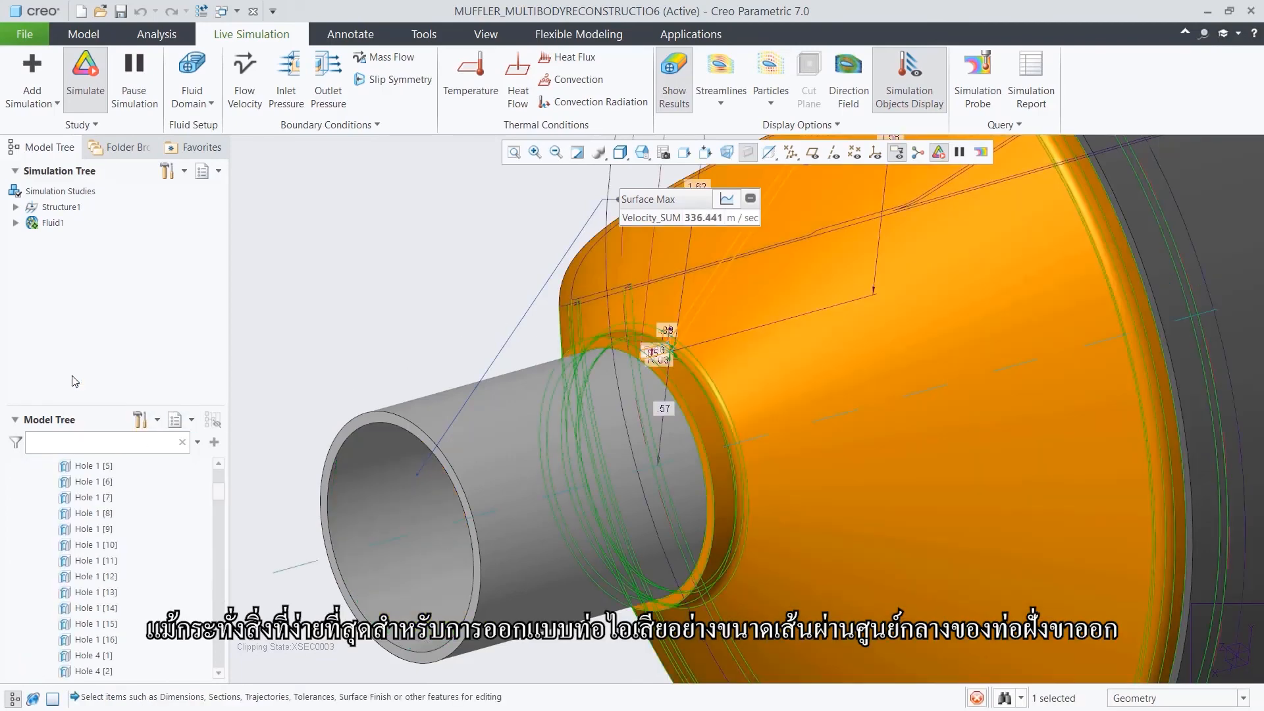
pyautogui.click(665, 352)
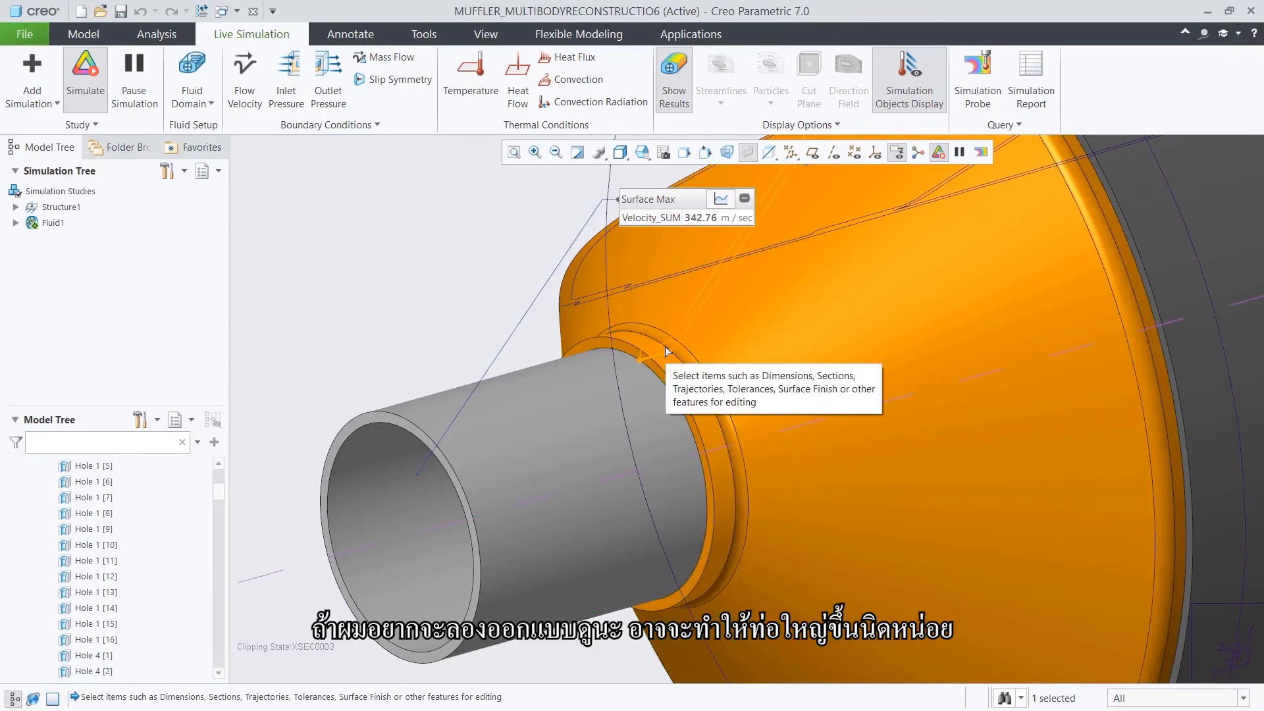
pyautogui.click(665, 340)
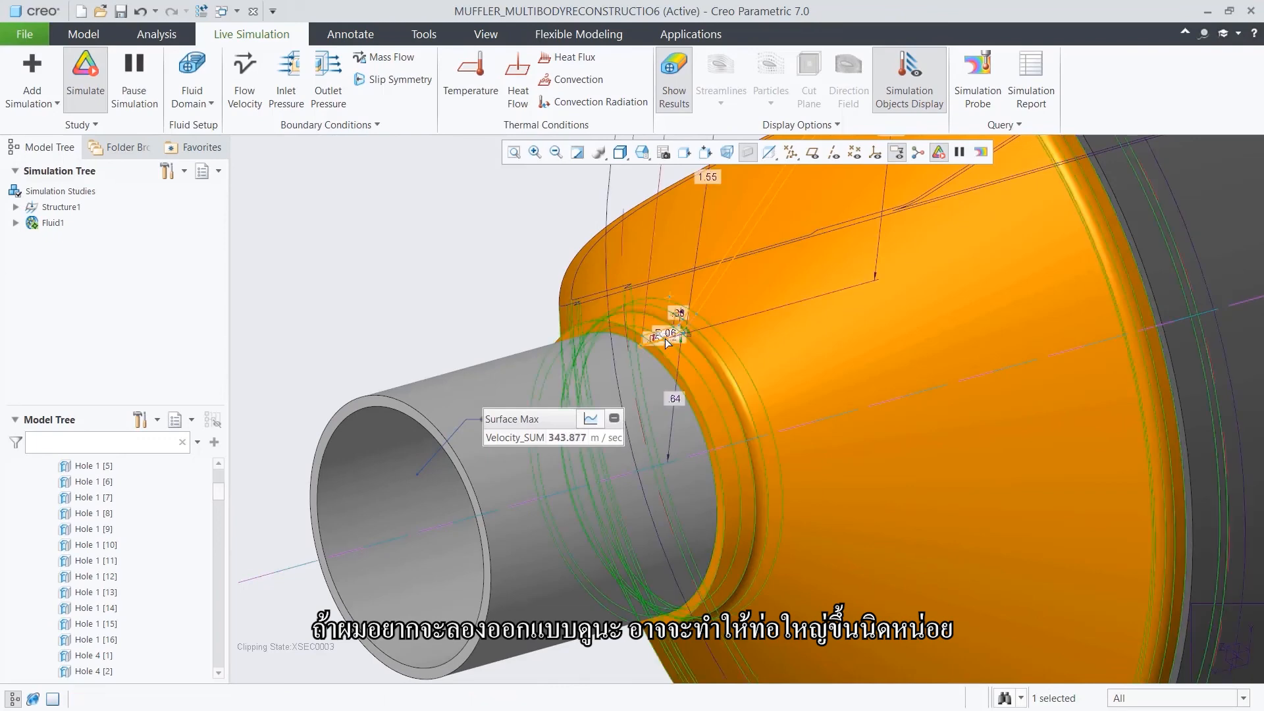
pyautogui.click(373, 311)
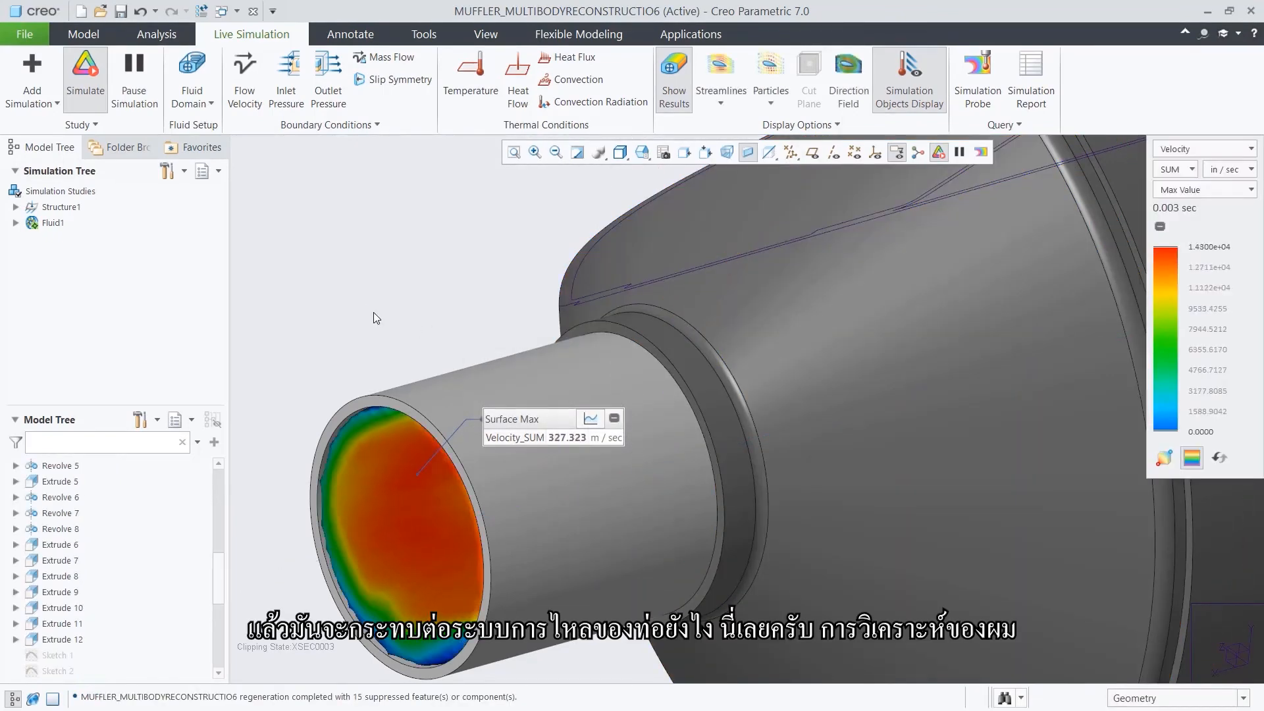
# - Return the model to its default orientation to examine the flow through the whole sectioned muffler
pyautogui.click(642, 152)
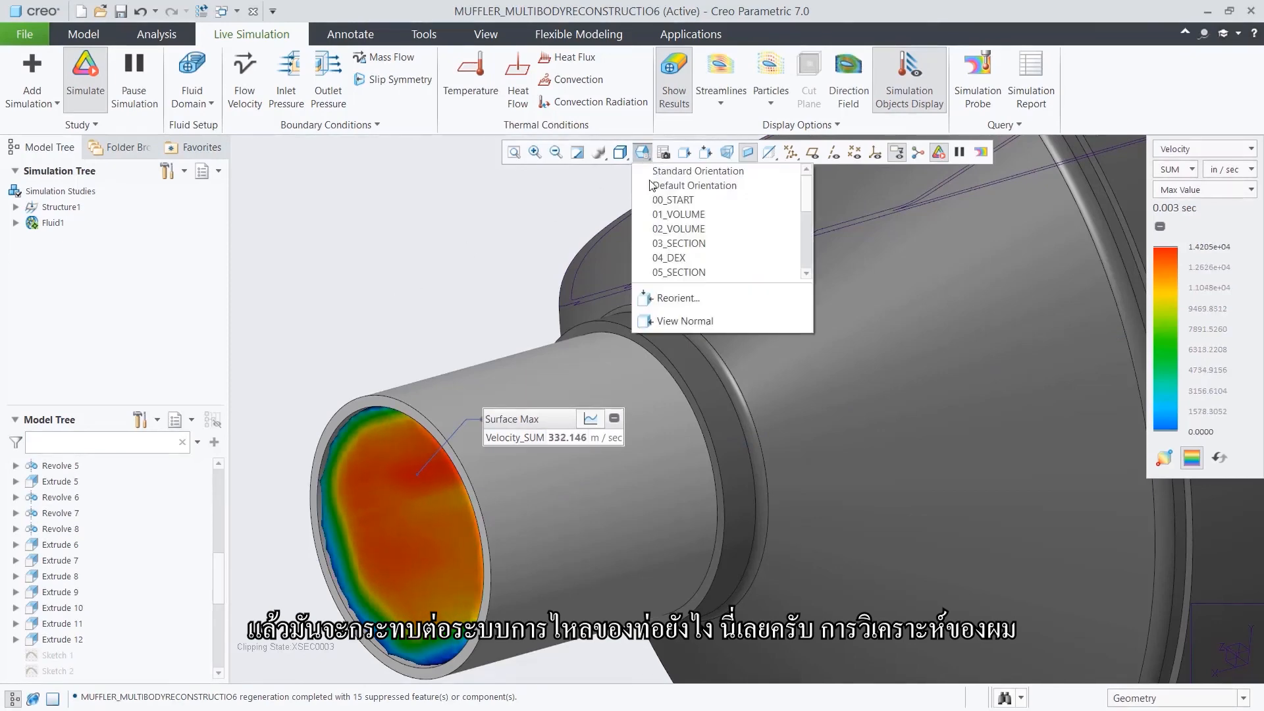
pyautogui.click(650, 185)
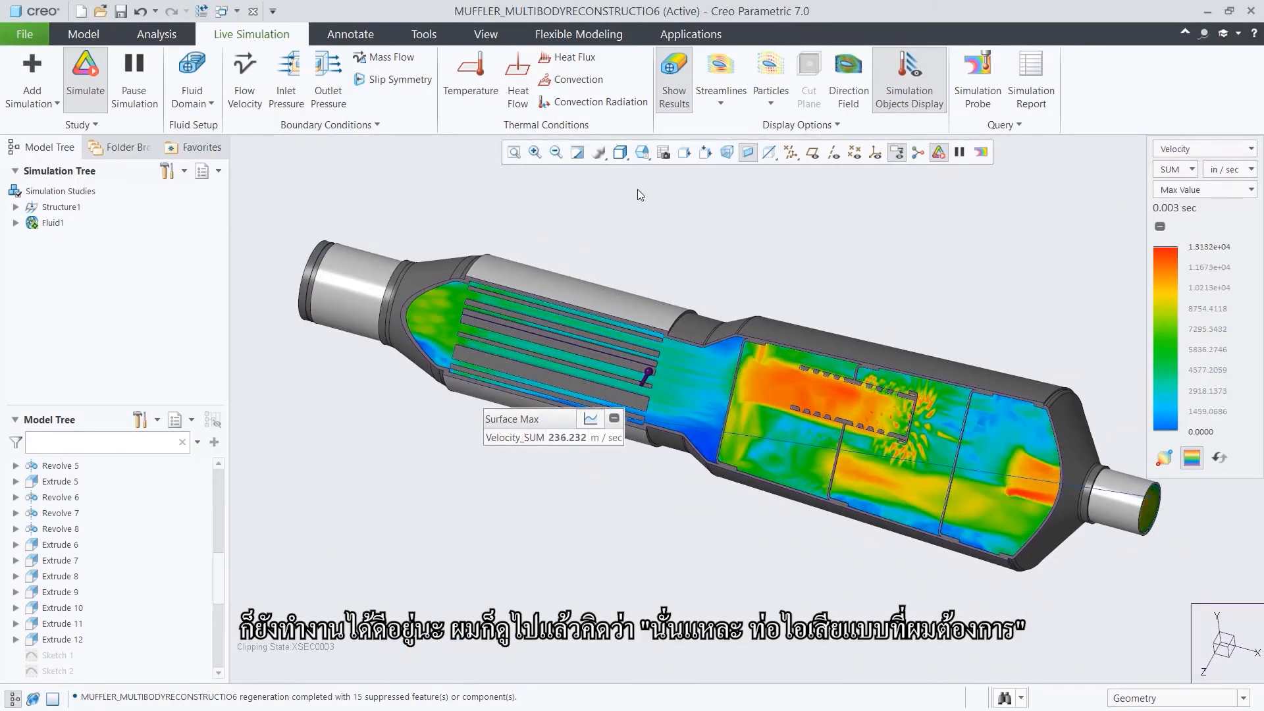
# - Display the muffler as wireframe and move the Surface Max probe label into the empty space above the model
pyautogui.click(619, 152)
pyautogui.click(647, 256)
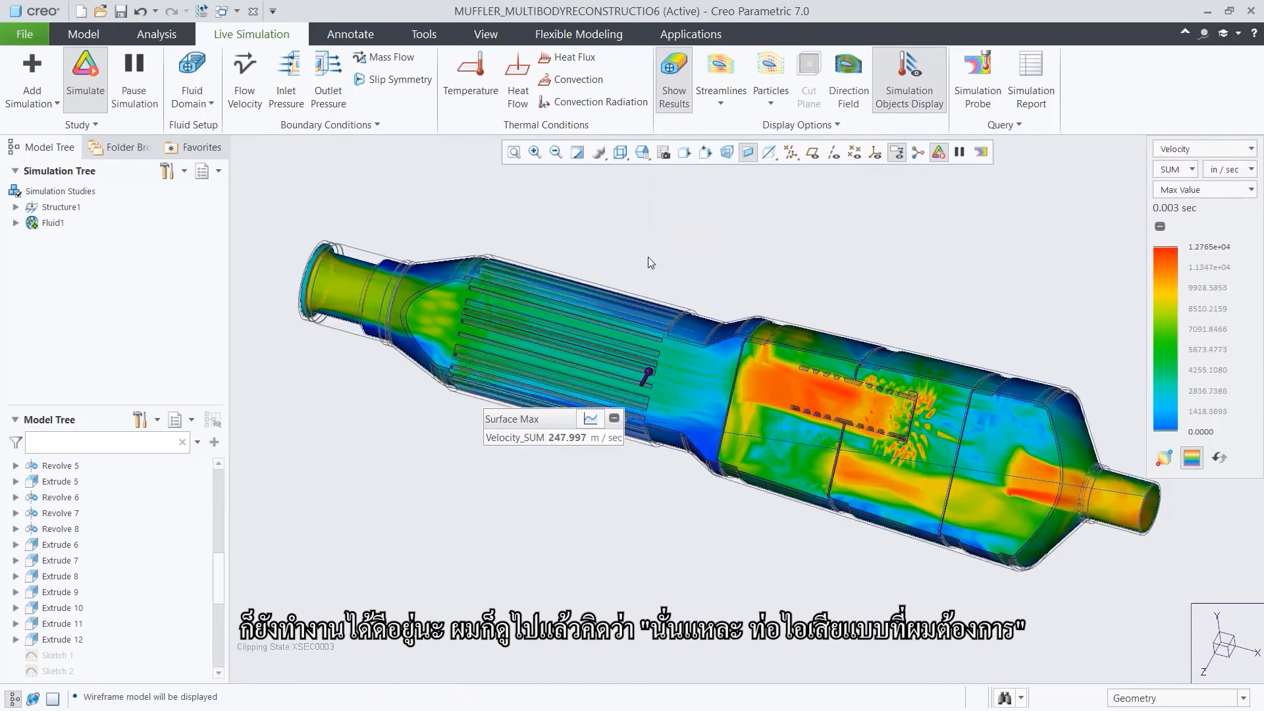
pyautogui.moveTo(550, 417); pyautogui.dragTo(765, 209)
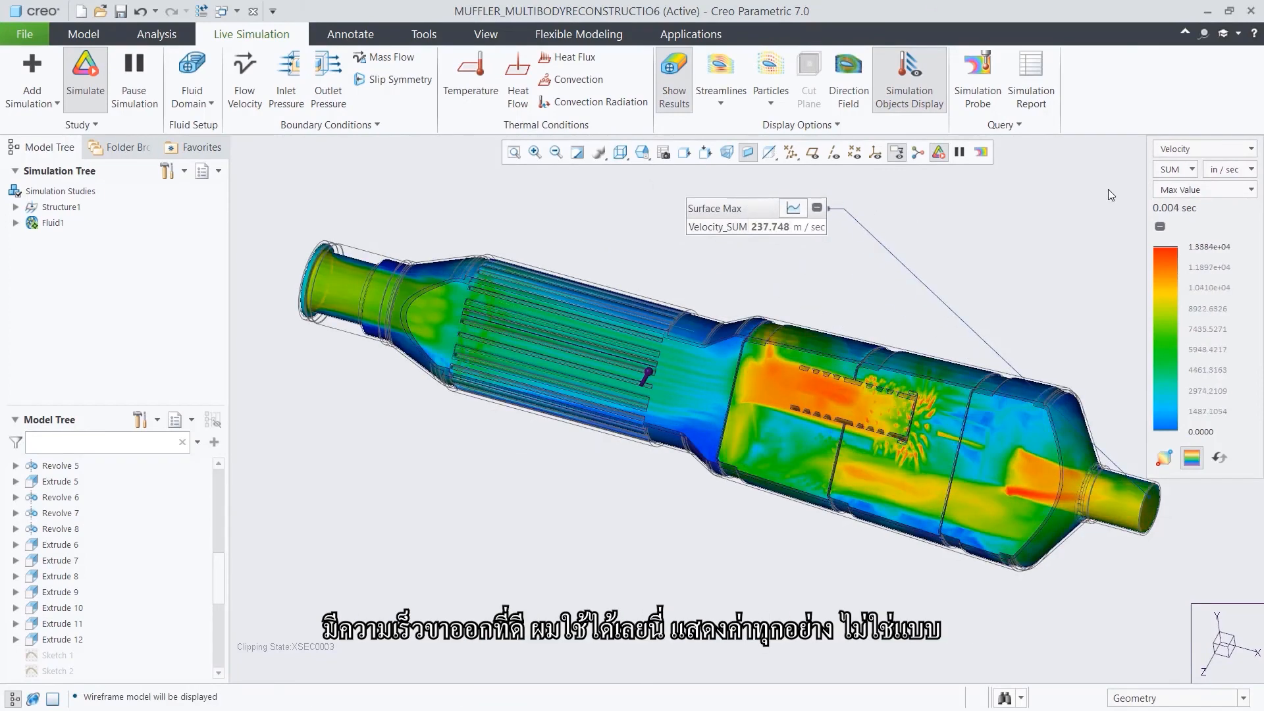
# - Show the fluid results in Composite mode and switch the result quantity to Pressure to examine its distribution through the muffler
pyautogui.click(1166, 189)
pyautogui.click(1175, 219)
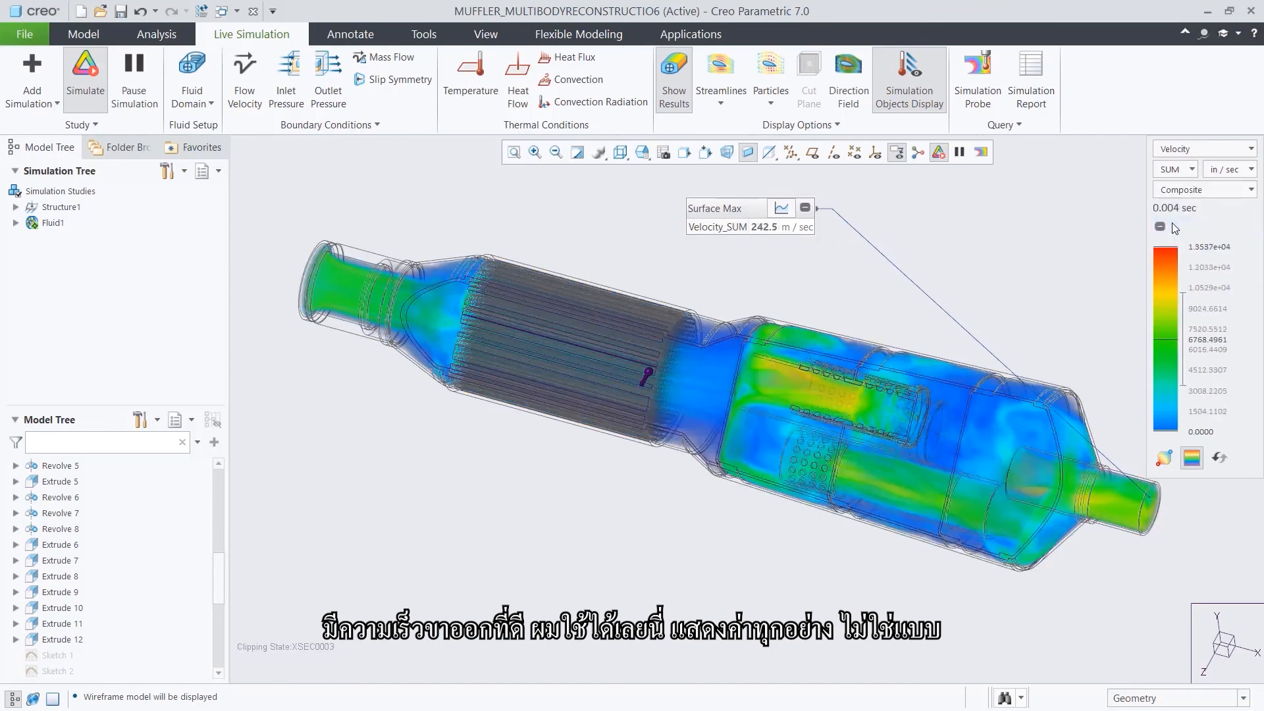
pyautogui.click(1191, 149)
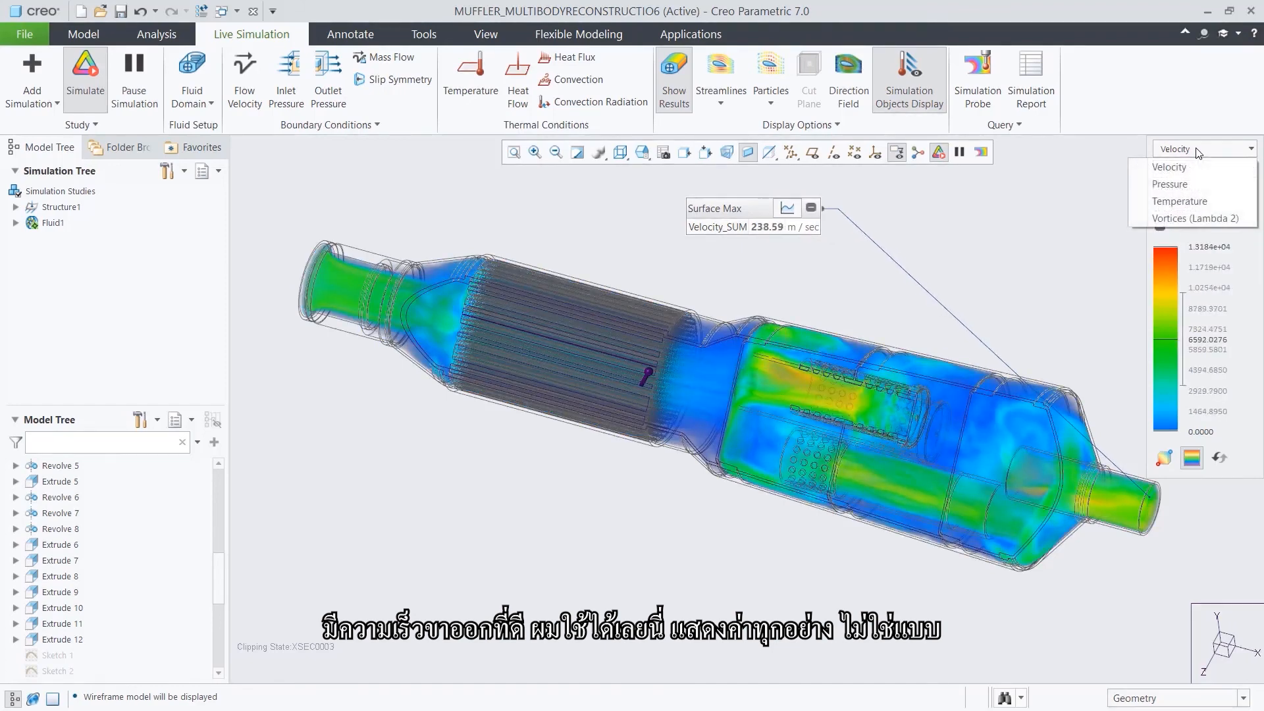
pyautogui.click(1184, 189)
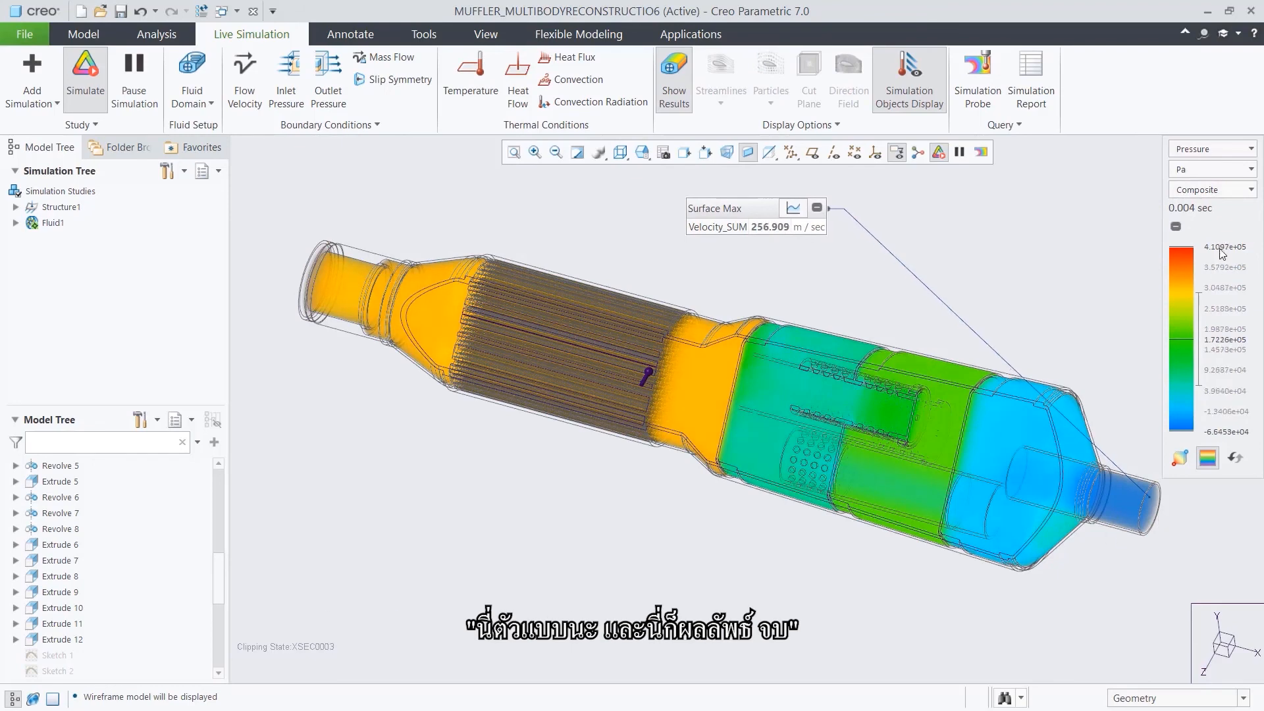
# - Switch the result quantity back to Velocity and show it in Max Value mode
pyautogui.click(1224, 150)
pyautogui.click(1221, 163)
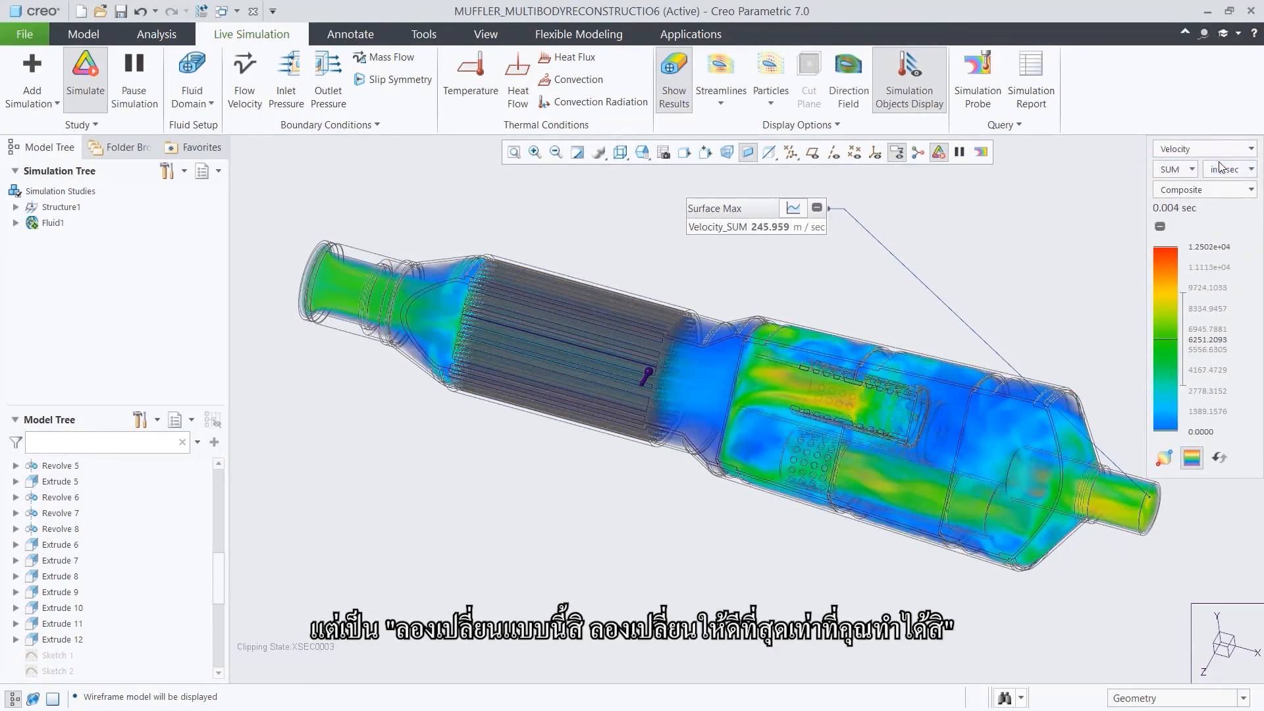
pyautogui.click(1217, 190)
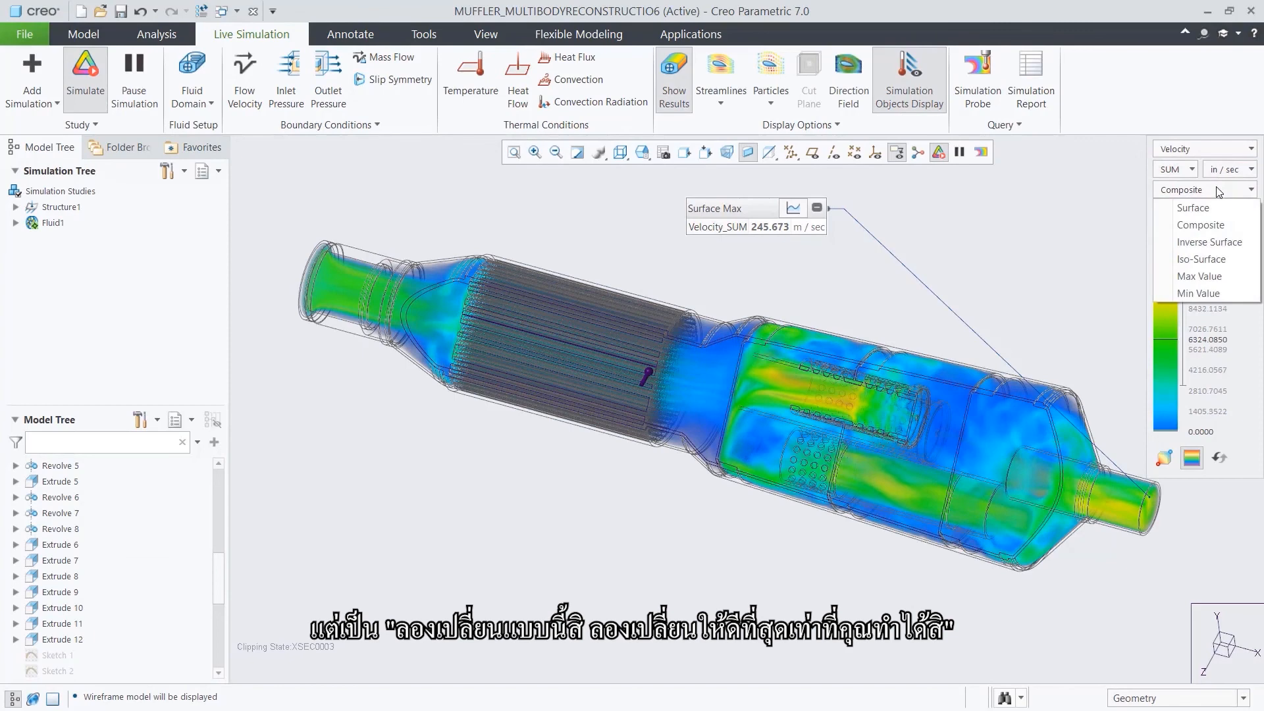
pyautogui.click(1199, 276)
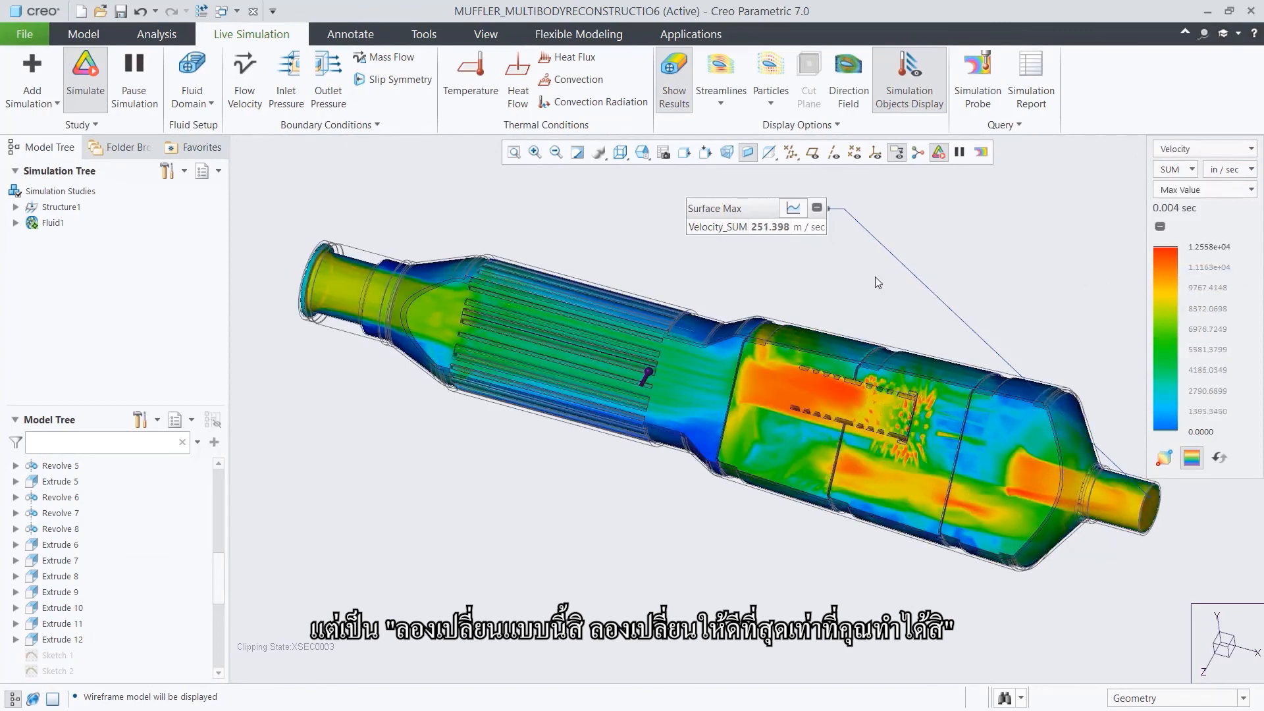
# - View the Surface Max probe's velocity history as a graph and return the probe to its numeric display
pyautogui.click(793, 210)
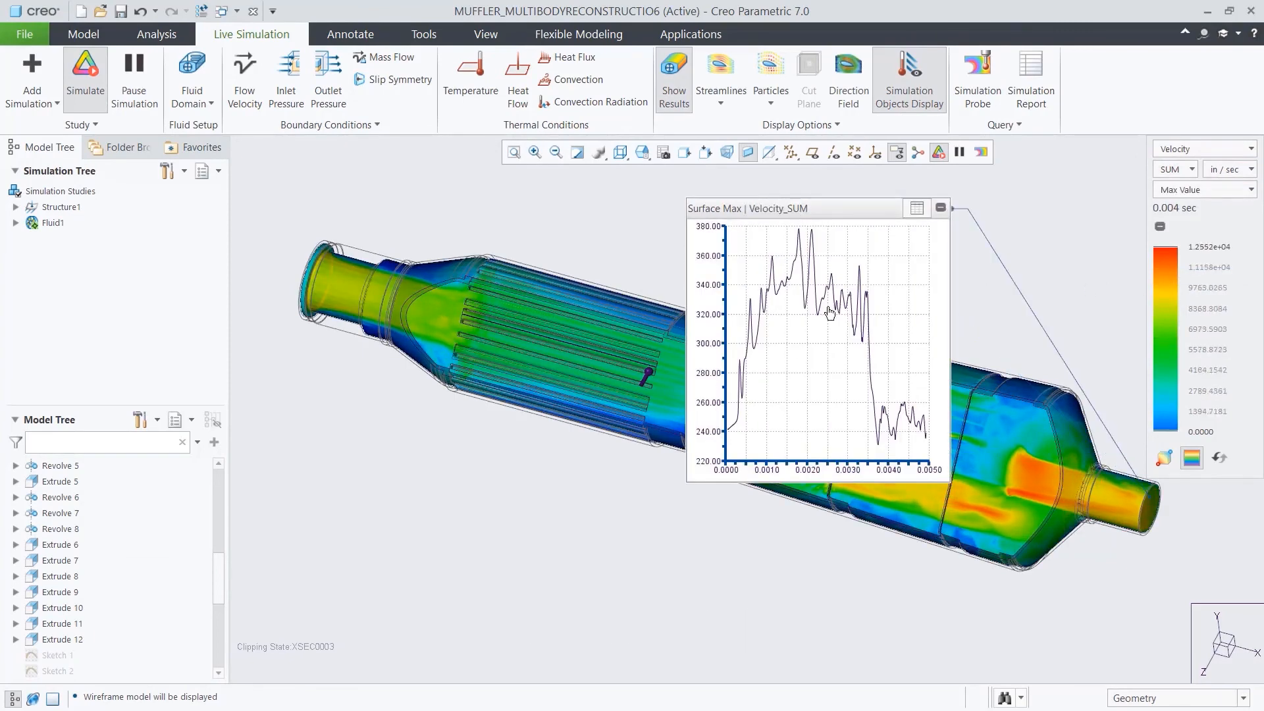
pyautogui.click(917, 209)
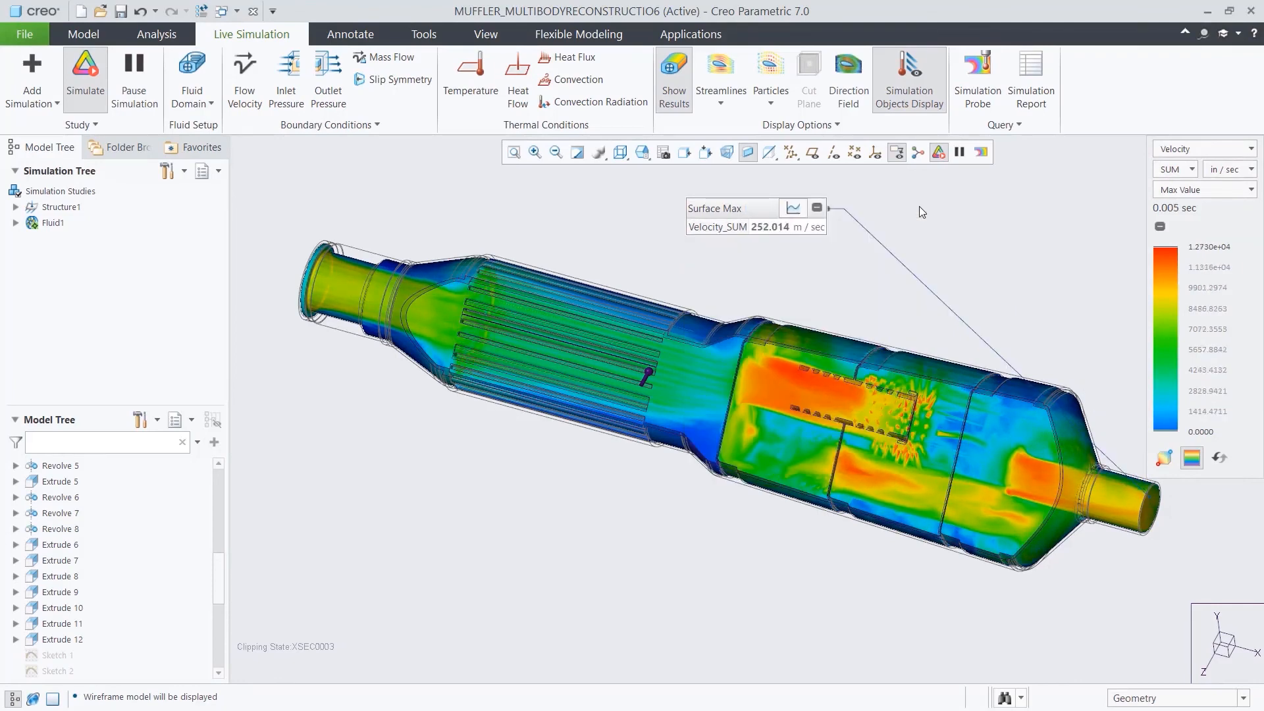